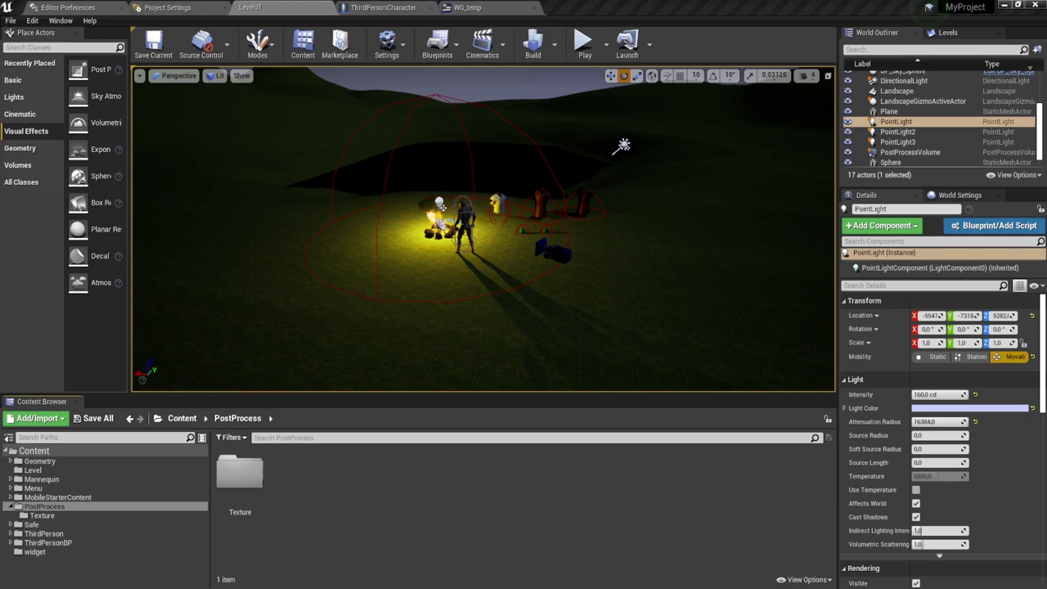
# Focus the view on the PointLight and create a new material in the PostProcess folder
pyautogui.press('f')
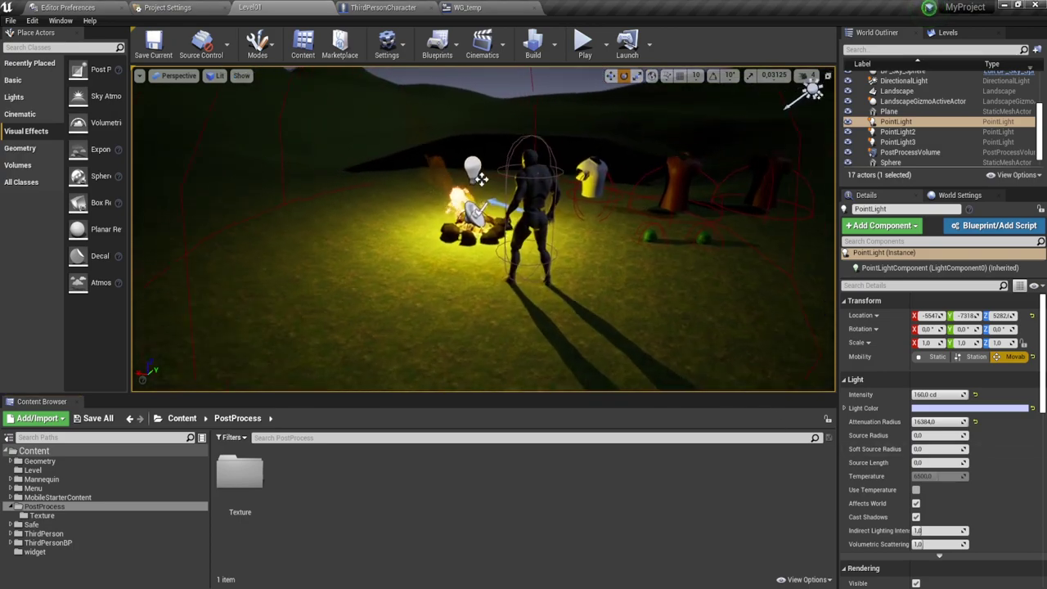
pyautogui.rightClick(374, 453)
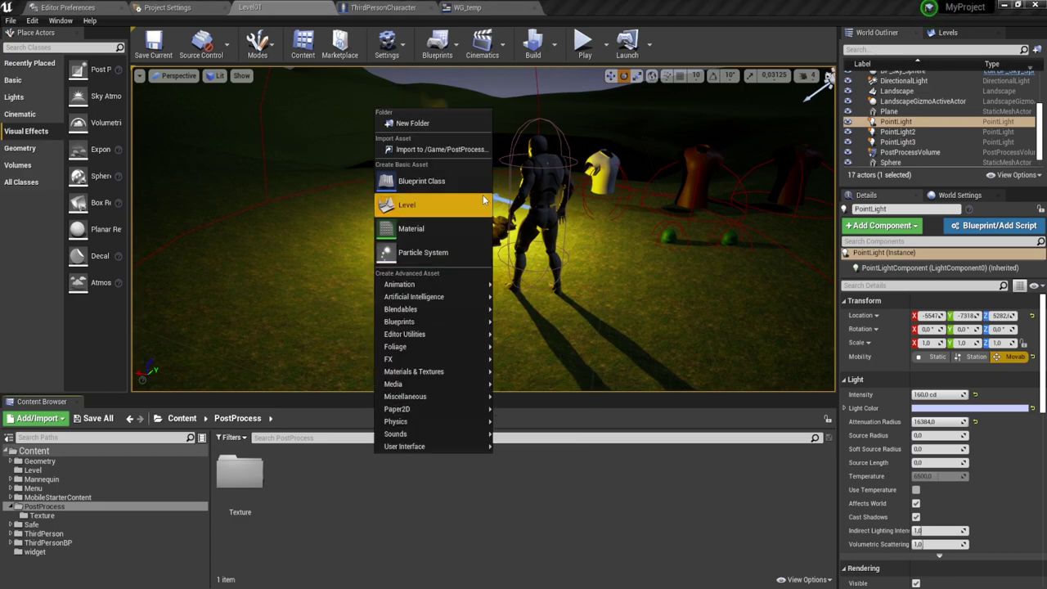
pyautogui.click(414, 229)
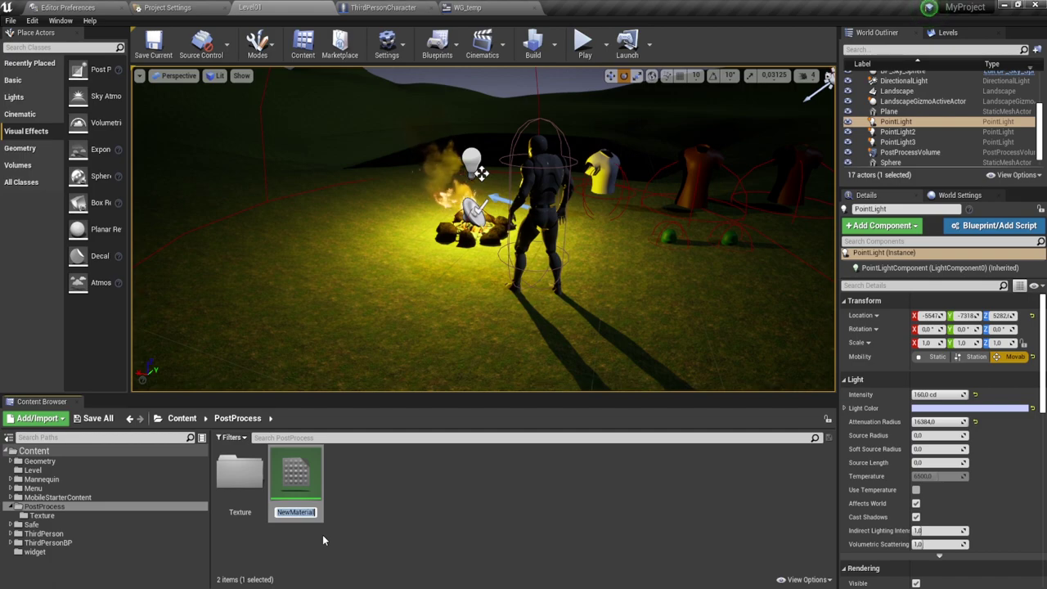
# Name the new material MAt_PP_marevo and open it for editing
pyautogui.write('MAte')
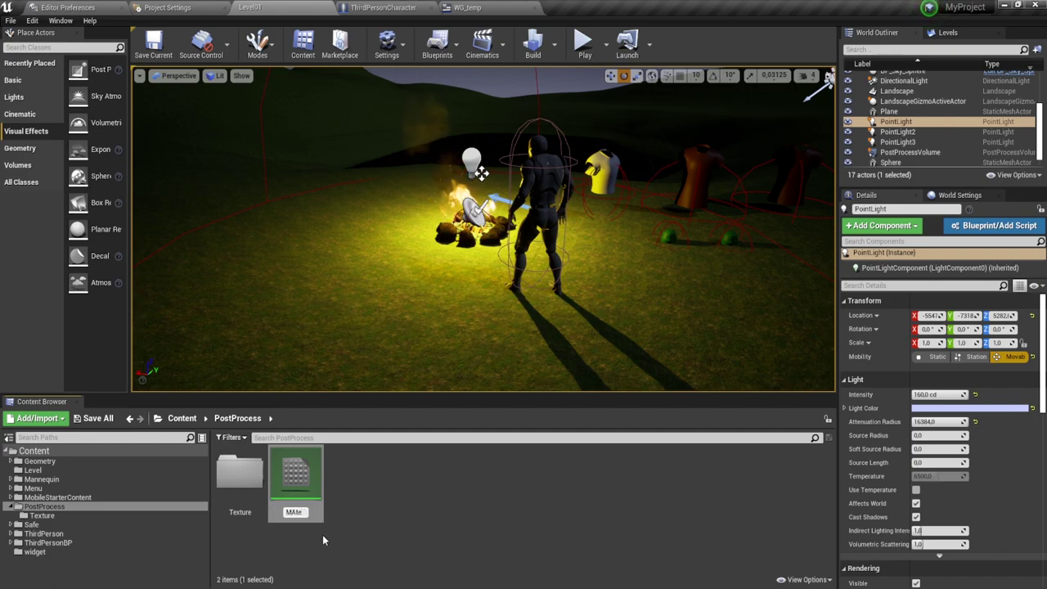
pyautogui.write('_PP')
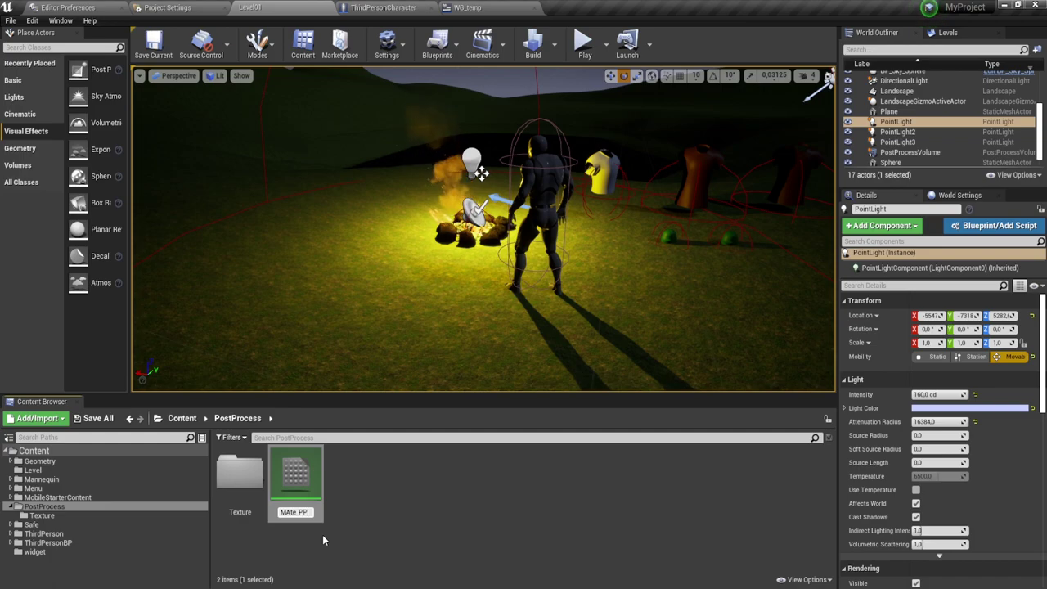
pyautogui.press('Left')
pyautogui.press('Left')
pyautogui.press('Left')
pyautogui.press('BackSpace')
pyautogui.press('BackSpace')
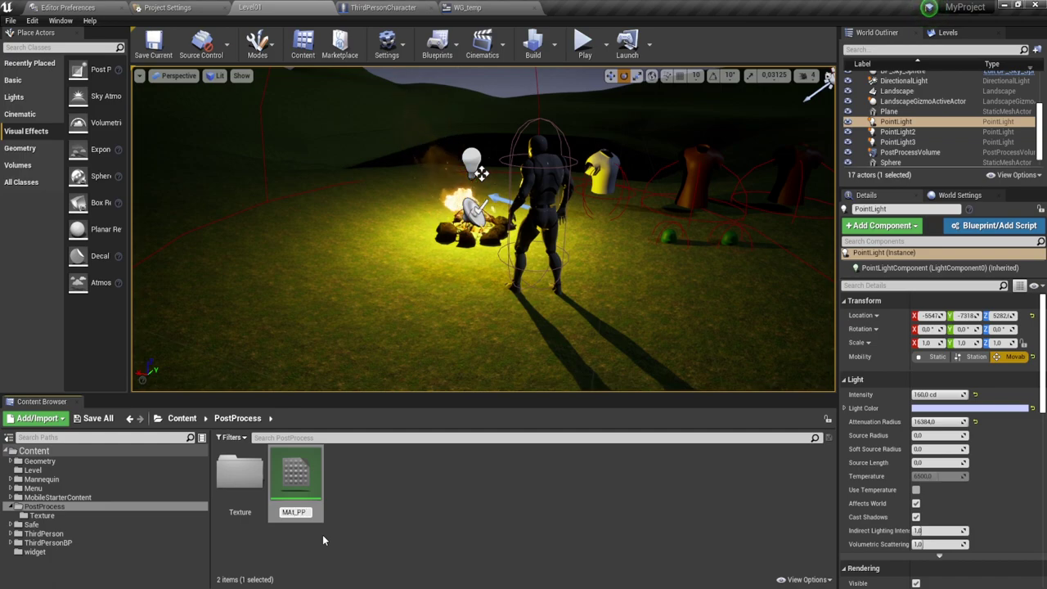
pyautogui.write('t')
pyautogui.press('End')
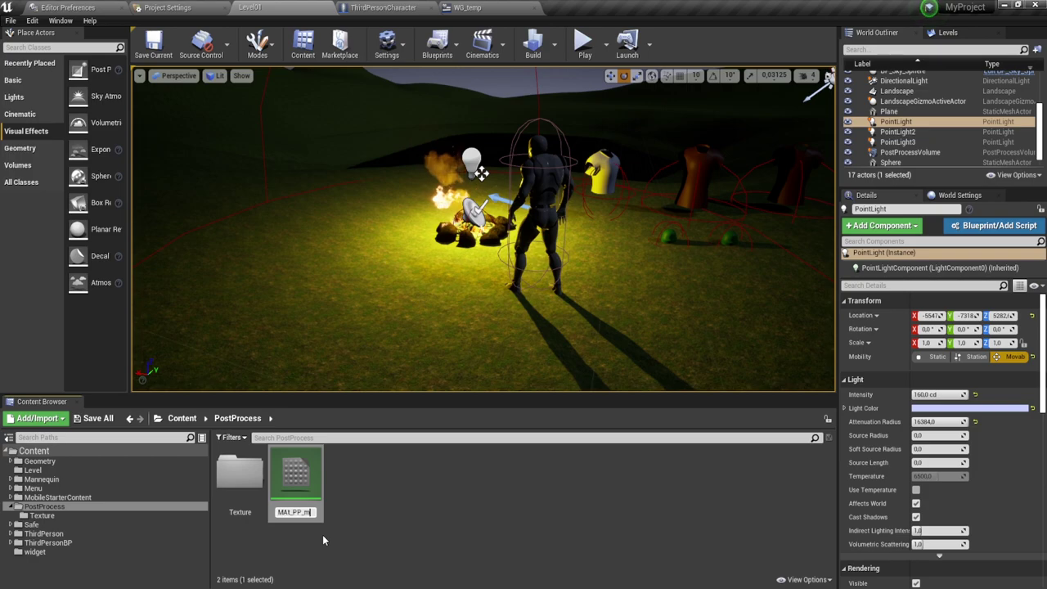
pyautogui.write('_marev')
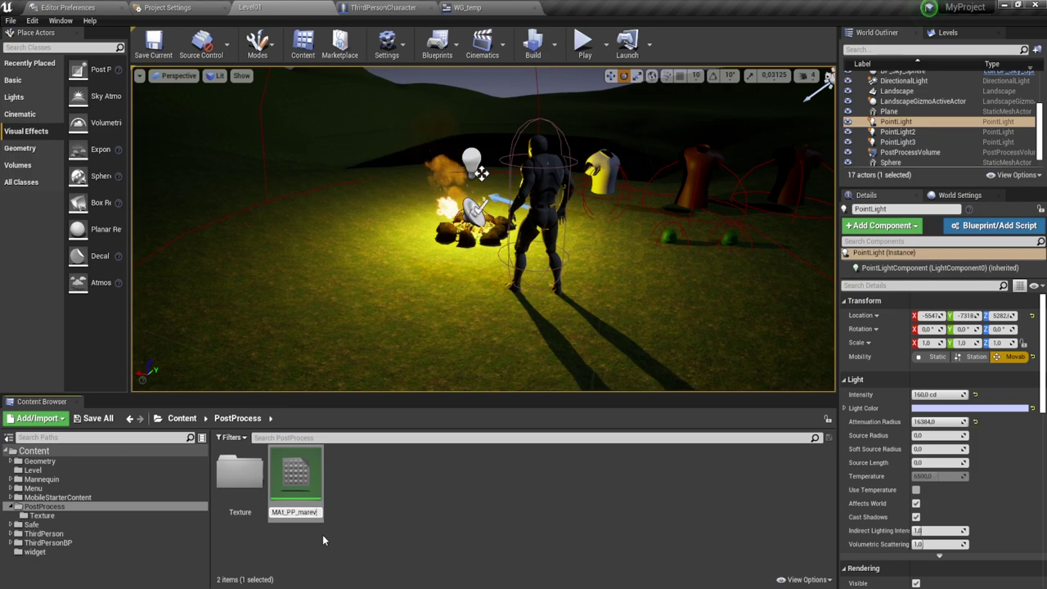
pyautogui.write('o')
pyautogui.press('Return')
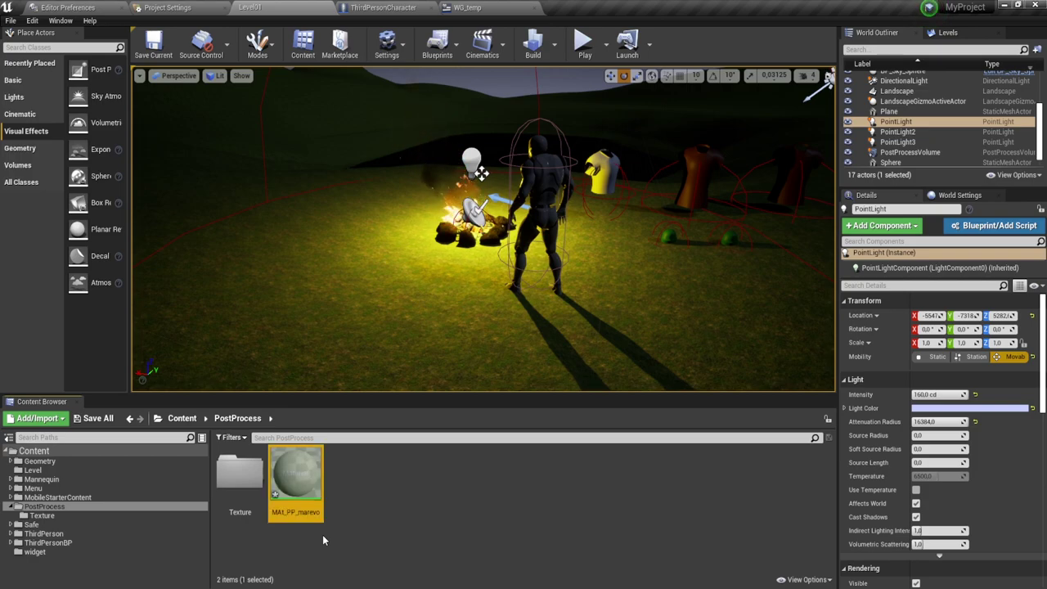
# Set MAt_PP_marevo's Material Domain to Post Process in the Details panel
pyautogui.scroll(-1, 480, 274)
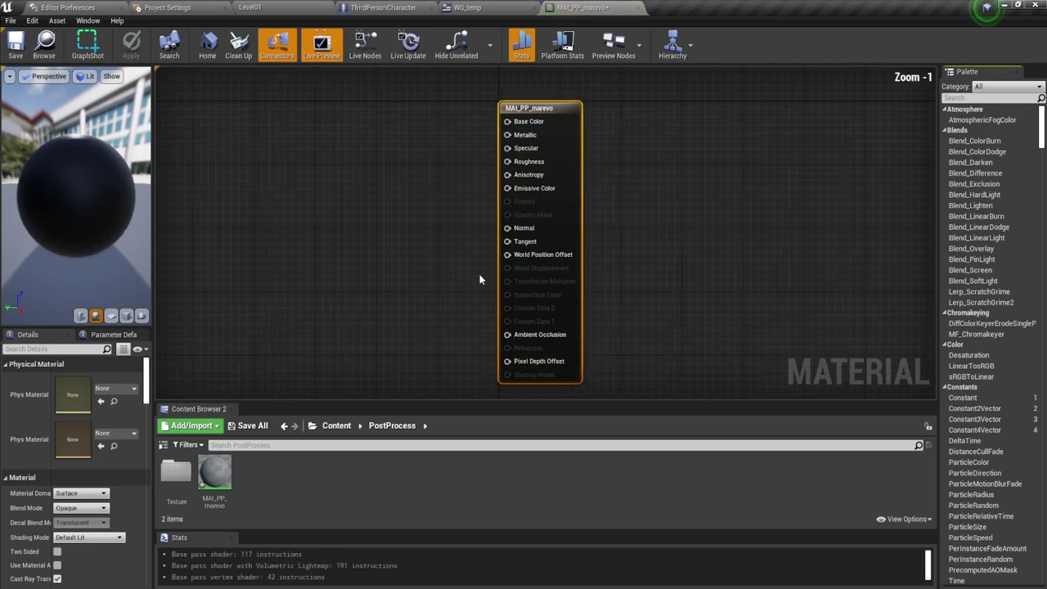
pyautogui.moveTo(479, 274); pyautogui.dragTo(641, 236, button='right')
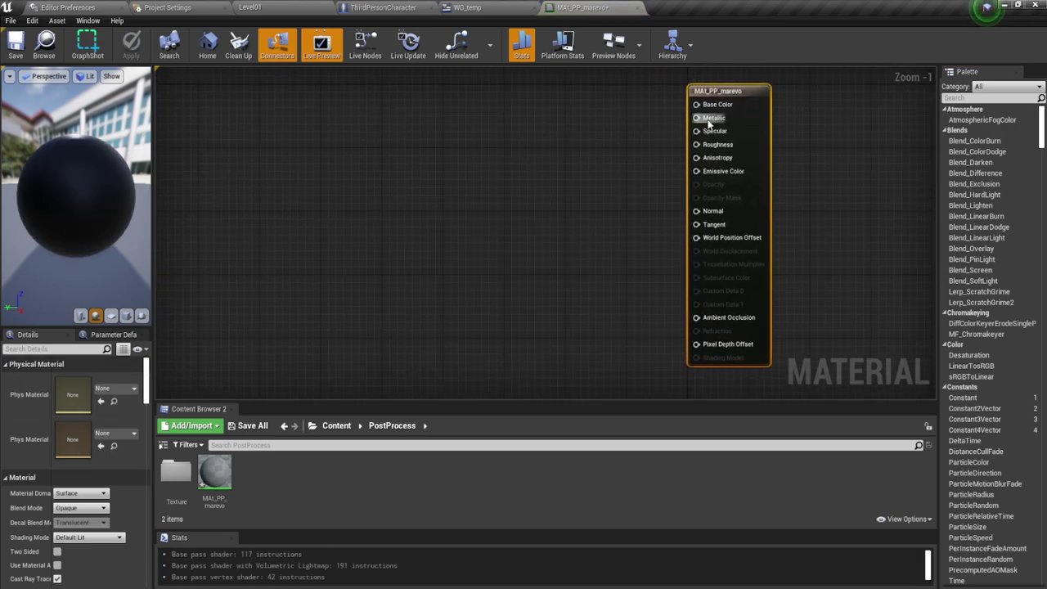
pyautogui.click(86, 494)
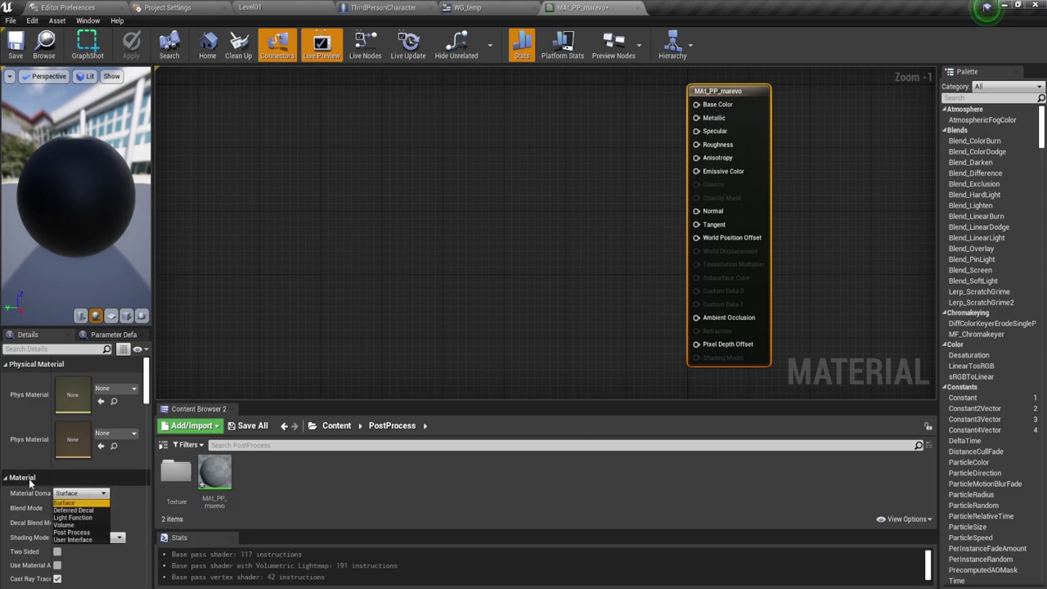
pyautogui.click(54, 486)
pyautogui.moveTo(54, 486); pyautogui.dragTo(67, 488)
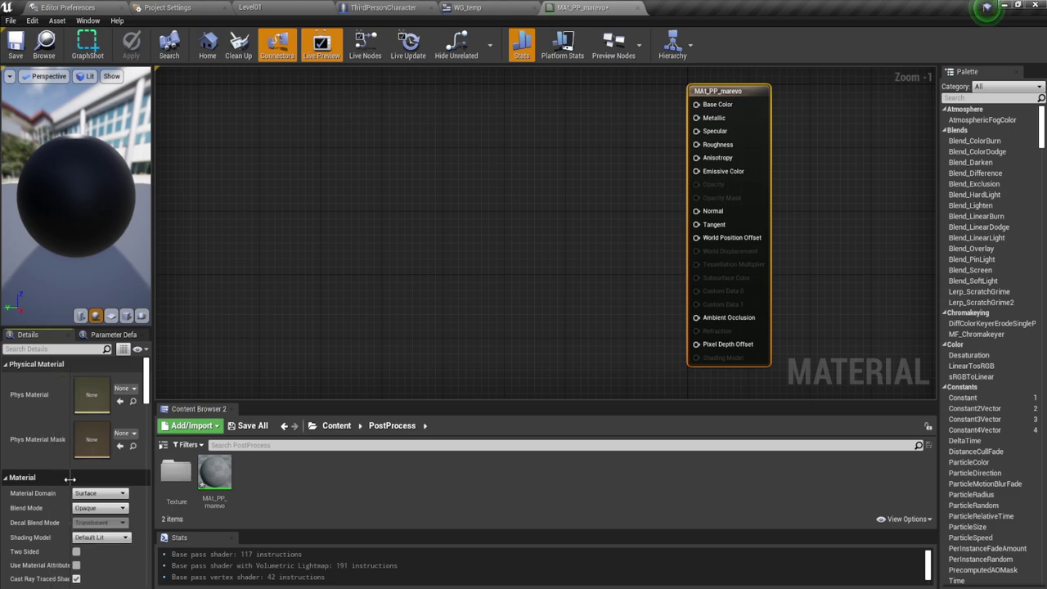
pyautogui.click(97, 493)
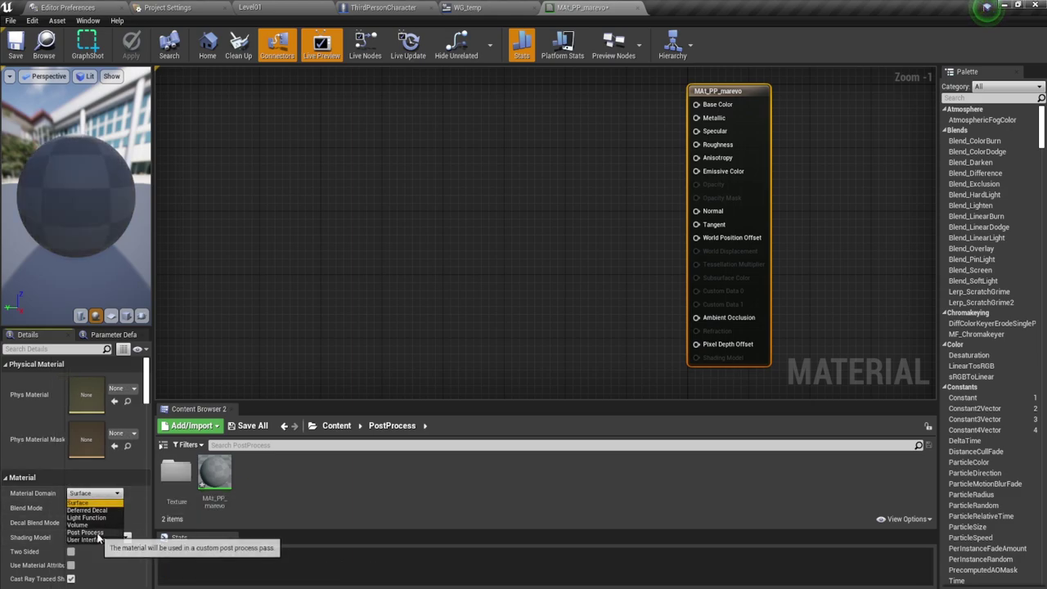
pyautogui.click(85, 532)
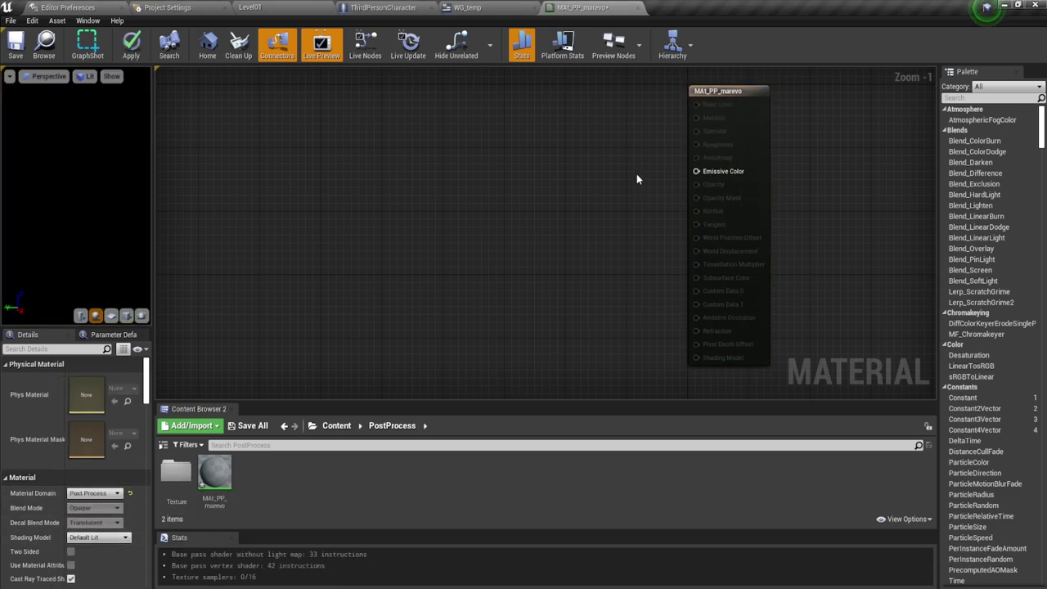
pyautogui.moveTo(637, 174); pyautogui.dragTo(835, 179)
# Add a TextureCoordinate node and a Multiply node, wiring TexCoord into Multiply's A input
pyautogui.moveTo(853, 158); pyautogui.dragTo(861, 217, button='right')
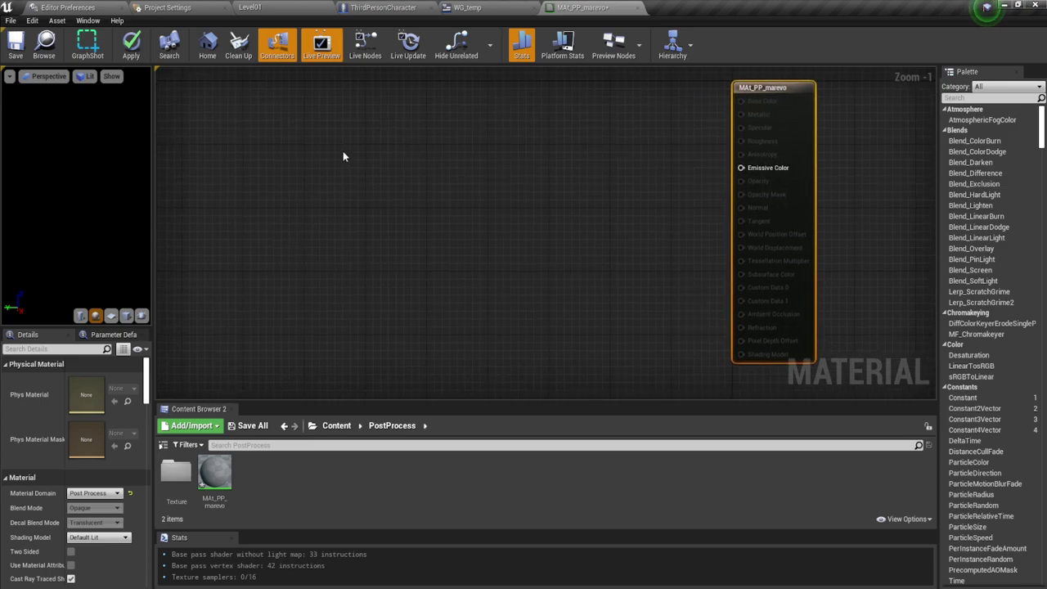
pyautogui.click(255, 155)
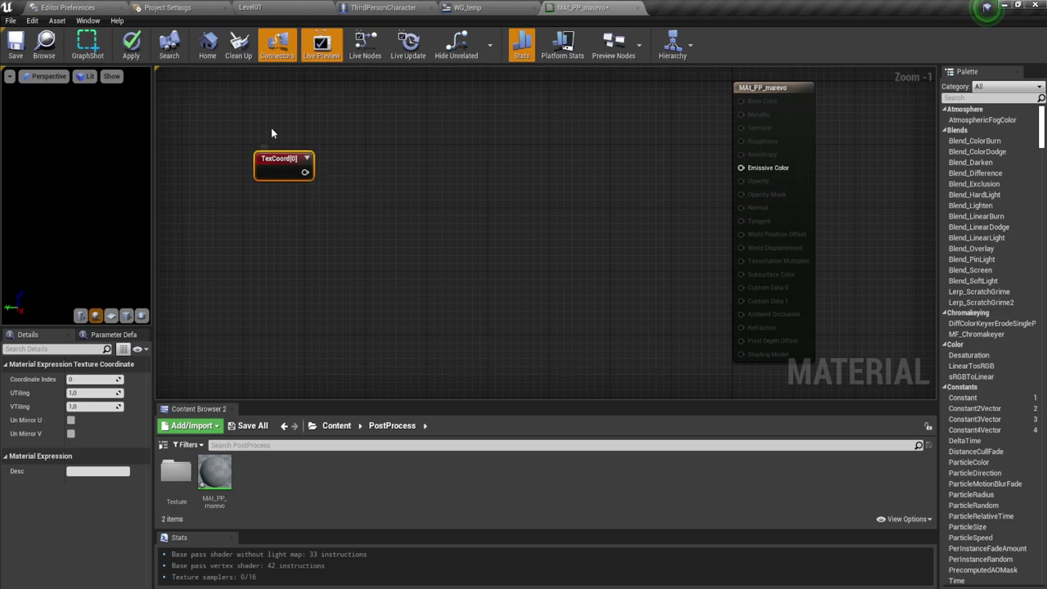
pyautogui.moveTo(213, 98); pyautogui.dragTo(333, 227)
pyautogui.click(333, 161)
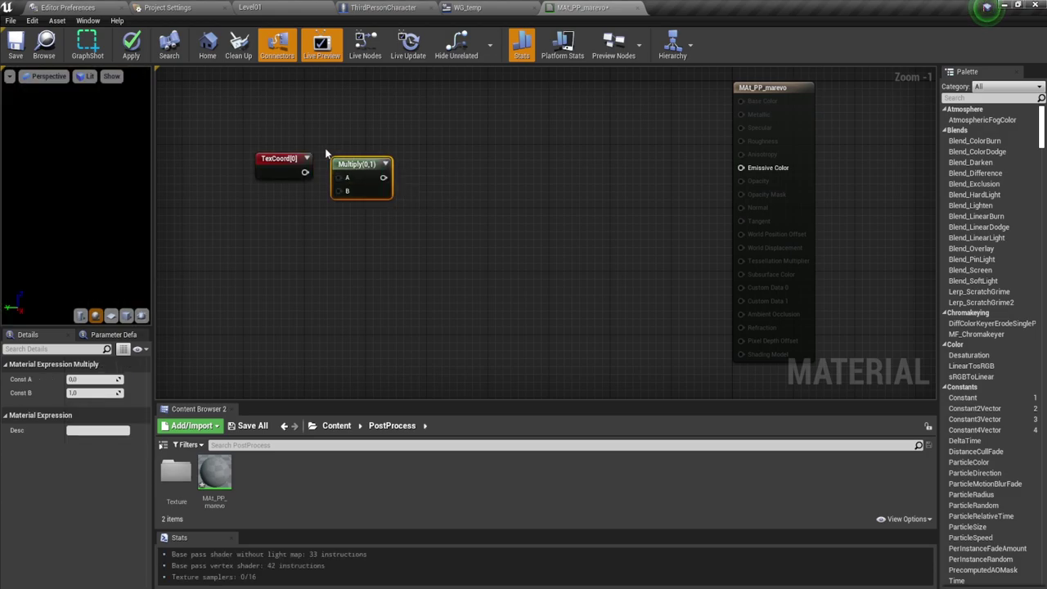
pyautogui.moveTo(305, 172); pyautogui.dragTo(337, 179)
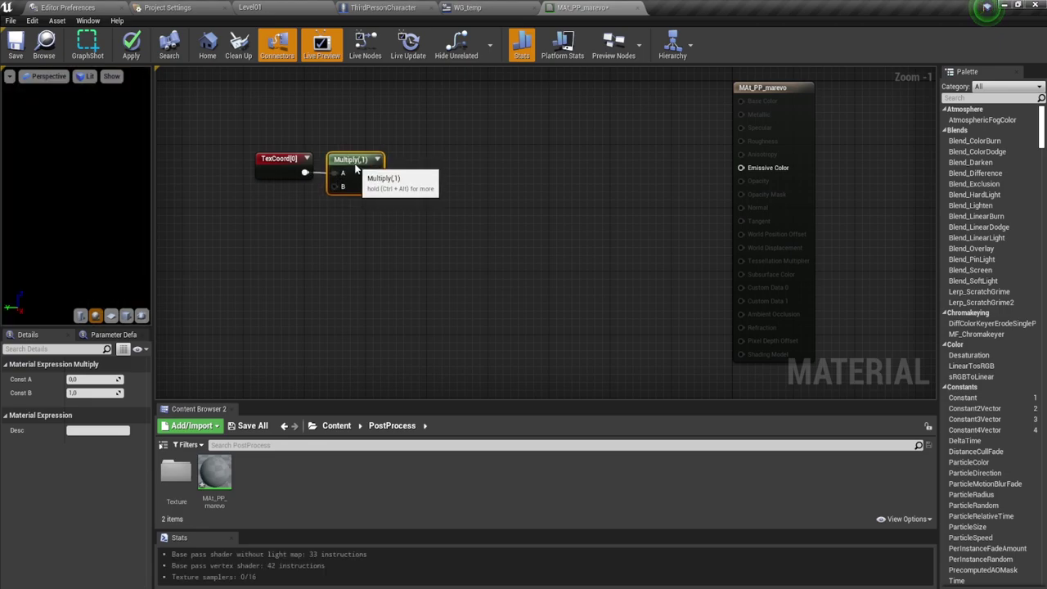
pyautogui.moveTo(358, 167); pyautogui.dragTo(353, 162)
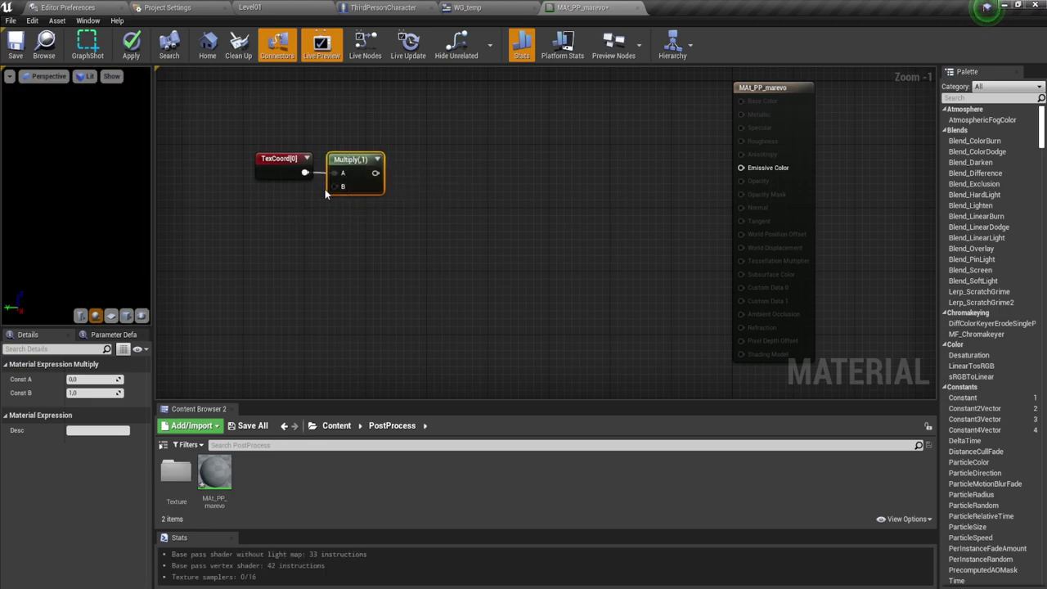
# Add a scalar parameter named Size and wire it into Multiply's B input
pyautogui.click(266, 207)
pyautogui.write('ssssssssss')
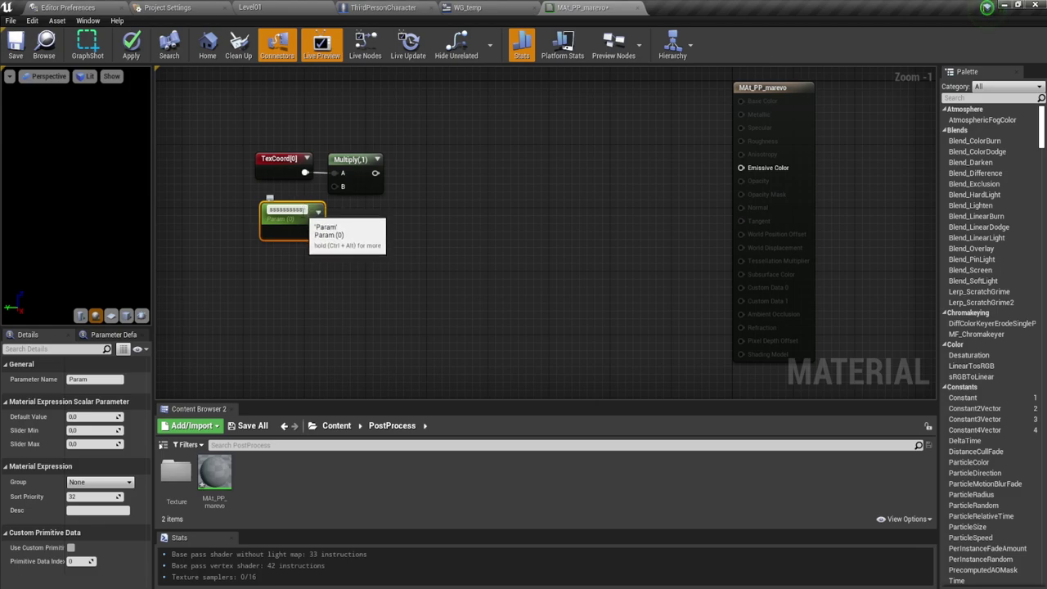
pyautogui.press('BackSpace')
pyautogui.press('BackSpace')
pyautogui.press('BackSpace')
pyautogui.press('BackSpace')
pyautogui.press('BackSpace')
pyautogui.press('BackSpace')
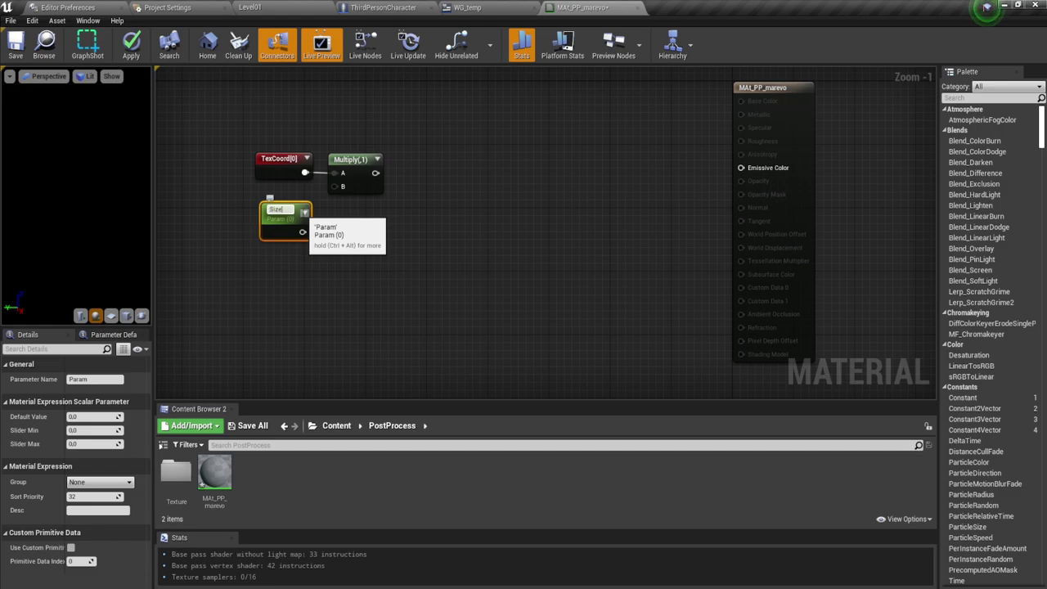
pyautogui.moveTo(302, 231); pyautogui.dragTo(340, 193)
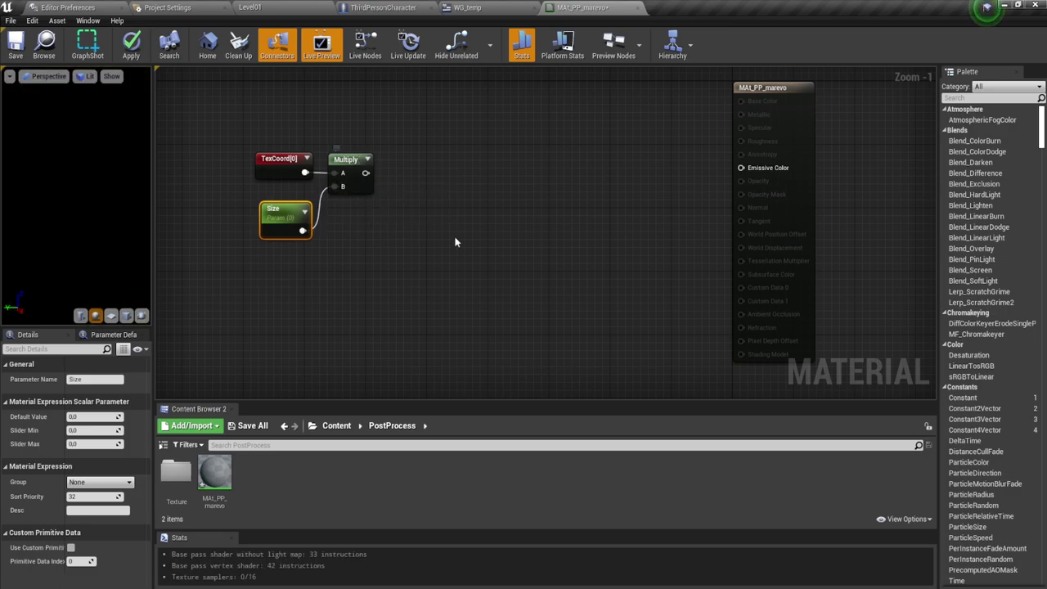
pyautogui.moveTo(469, 238); pyautogui.dragTo(434, 249, button='right')
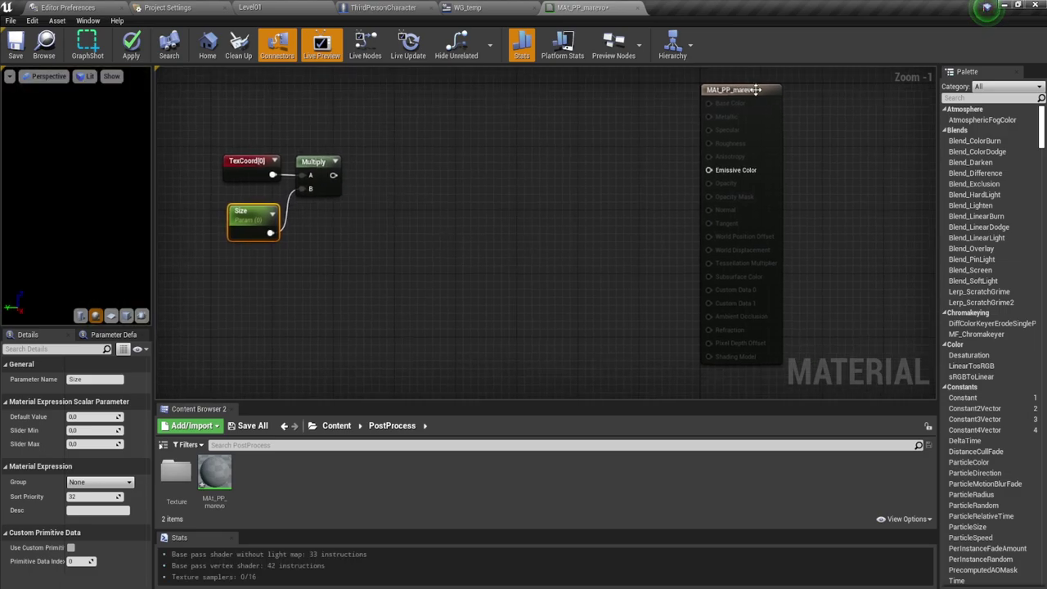
pyautogui.moveTo(756, 90); pyautogui.dragTo(831, 90)
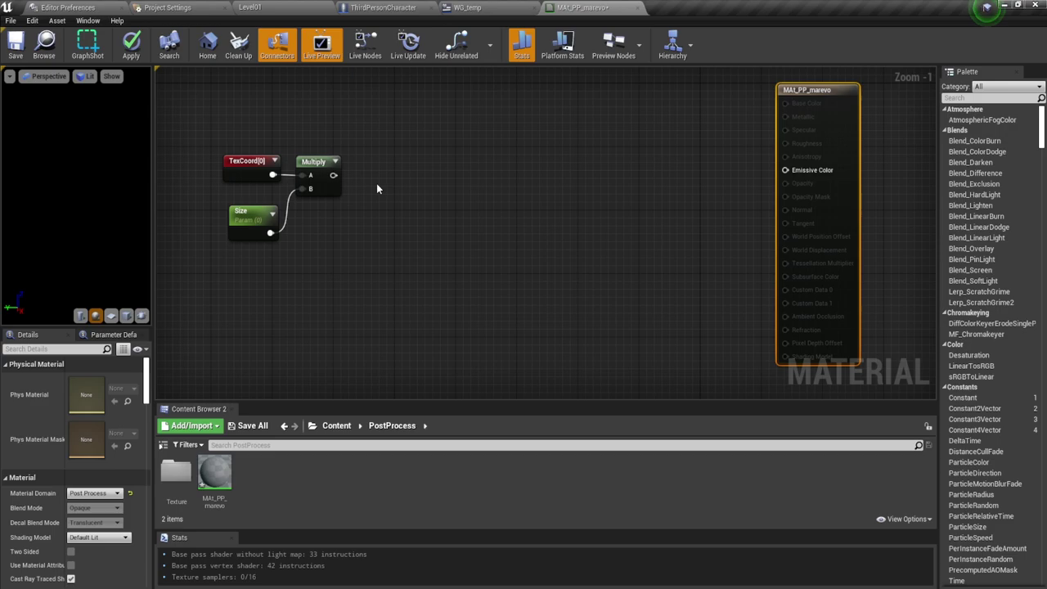
# Add a Panner node with the Multiply result in its Coordinate input, then select Size
pyautogui.click(408, 164)
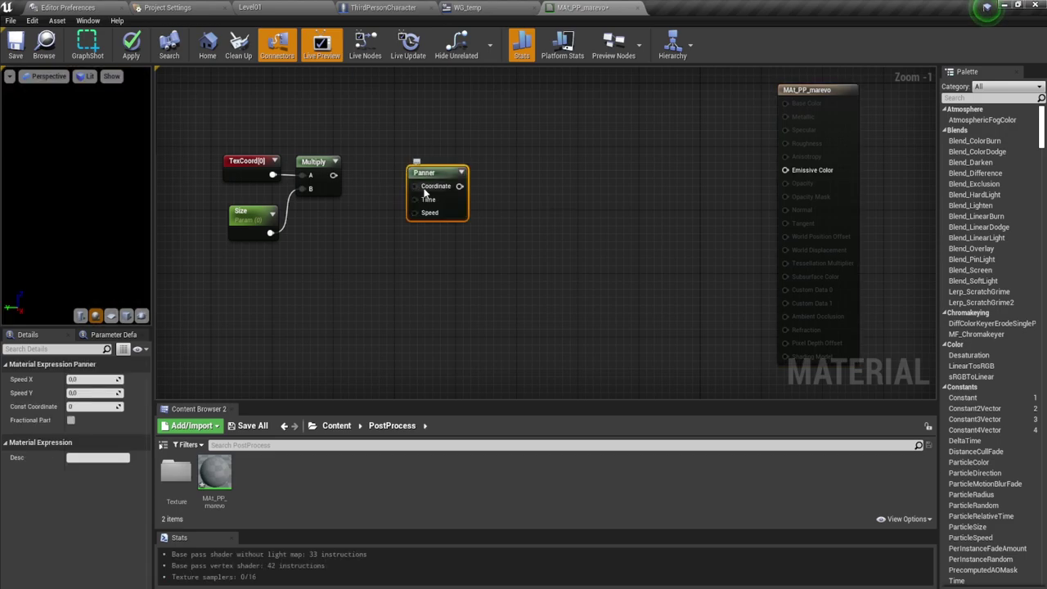
pyautogui.moveTo(431, 170); pyautogui.dragTo(455, 173)
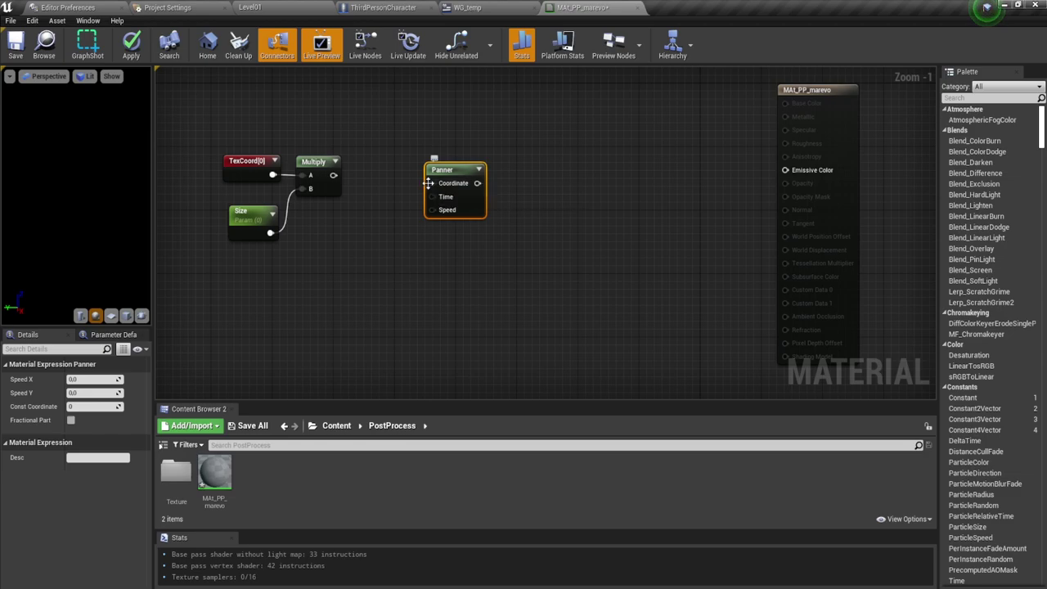
pyautogui.moveTo(431, 184)
pyautogui.mouseDown()
pyautogui.moveTo(301, 169)
pyautogui.moveTo(333, 175)
pyautogui.mouseUp()
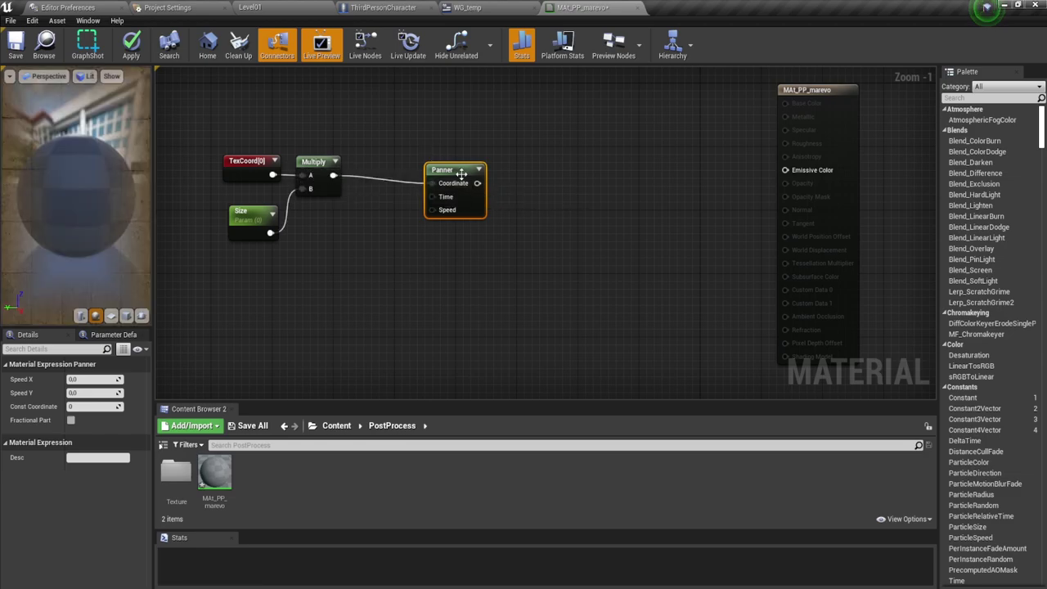
pyautogui.moveTo(450, 176); pyautogui.dragTo(458, 168)
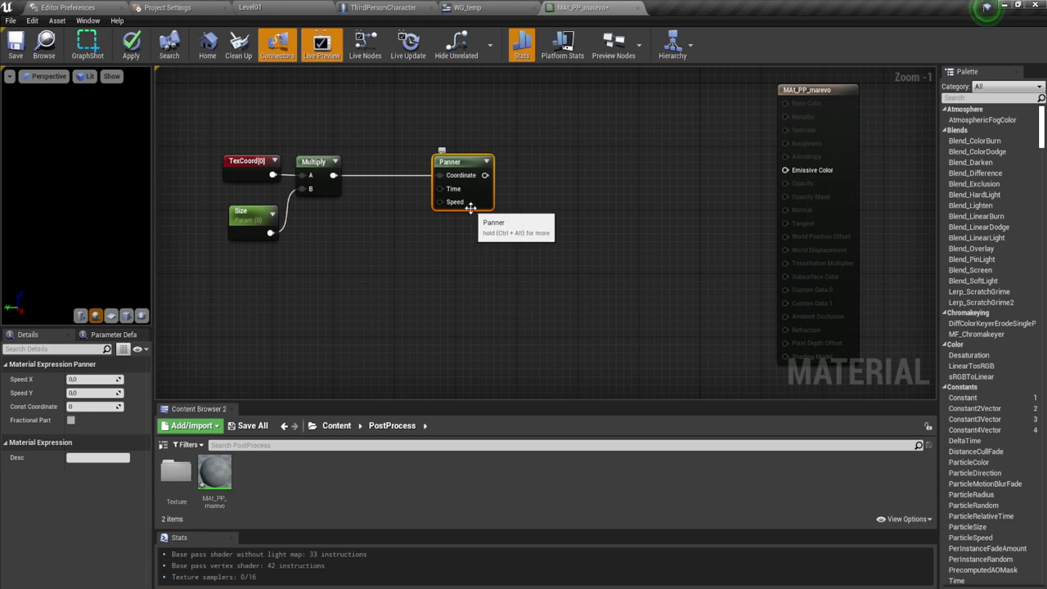
pyautogui.click(245, 221)
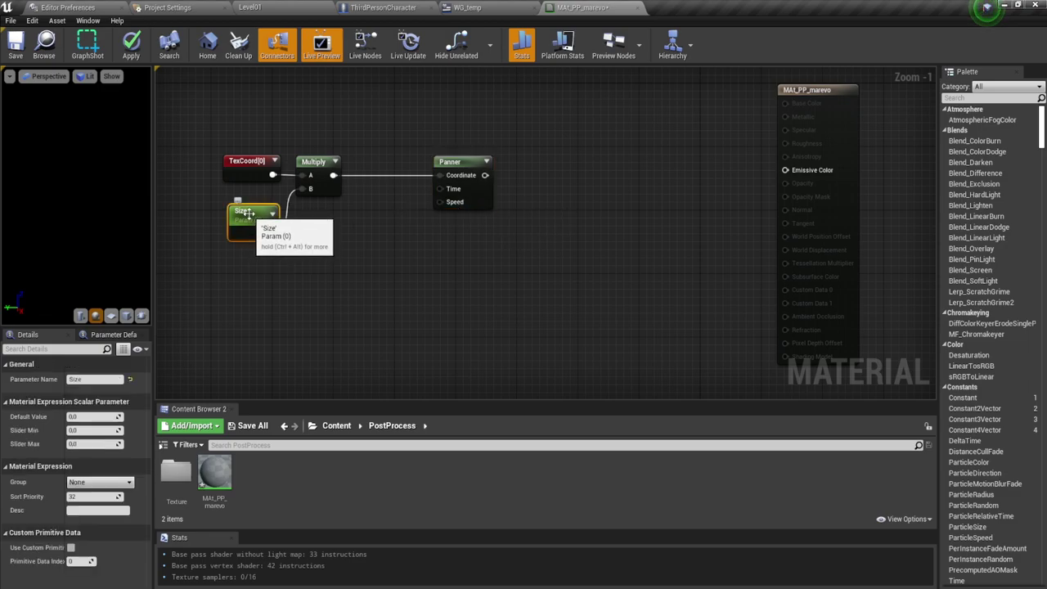
# Duplicate the Size parameter twice and rename the copies Speed X and Speed Y
pyautogui.hotkey('ctrl', 'w')
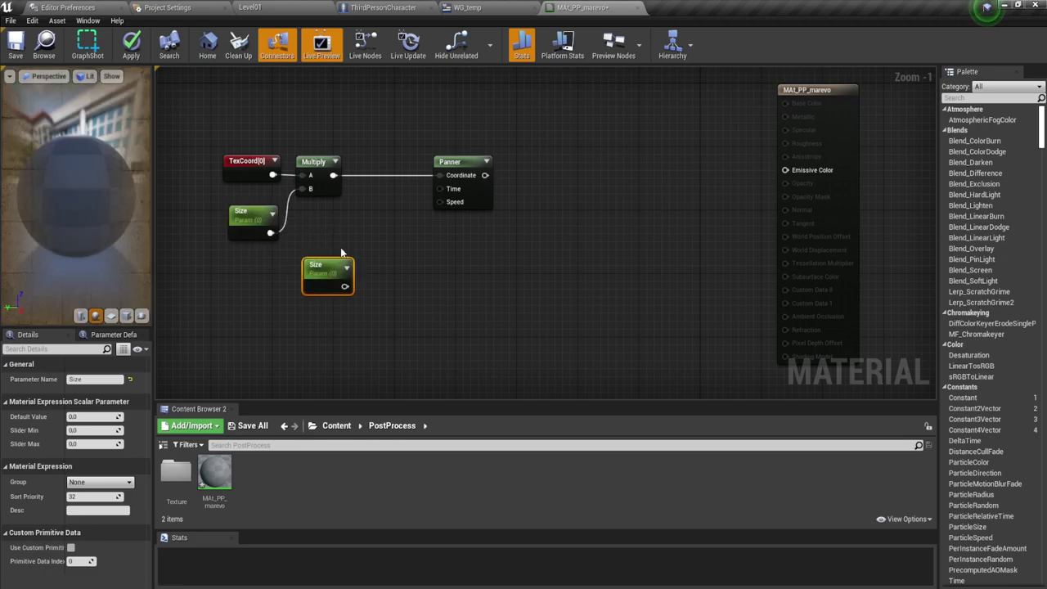
pyautogui.moveTo(323, 264)
pyautogui.mouseDown()
pyautogui.moveTo(352, 233)
pyautogui.moveTo(354, 280)
pyautogui.mouseUp()
pyautogui.hotkey('ctrl', 'w')
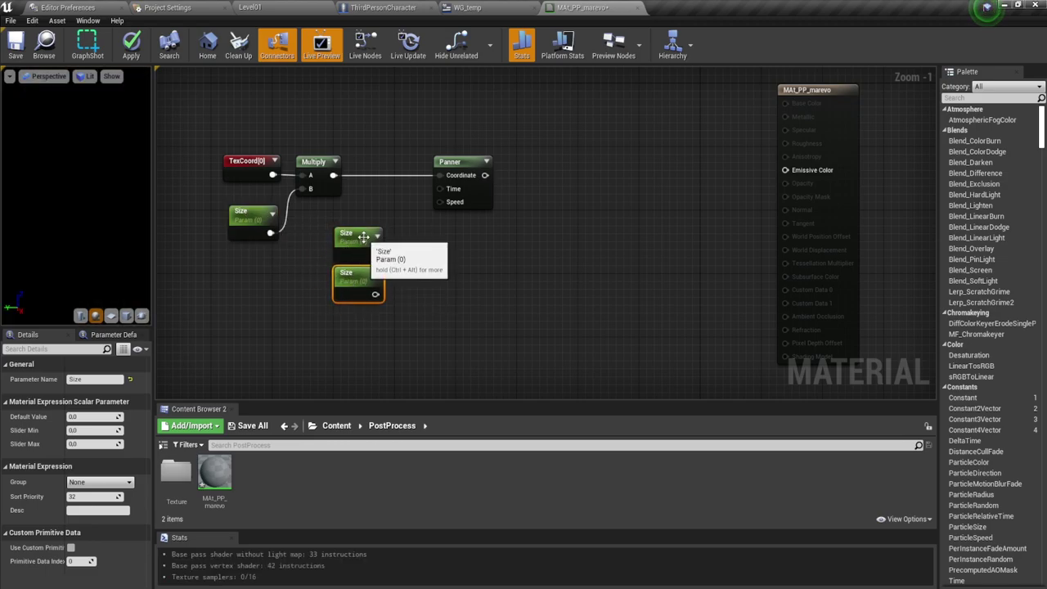
pyautogui.click(357, 241)
pyautogui.click(85, 379)
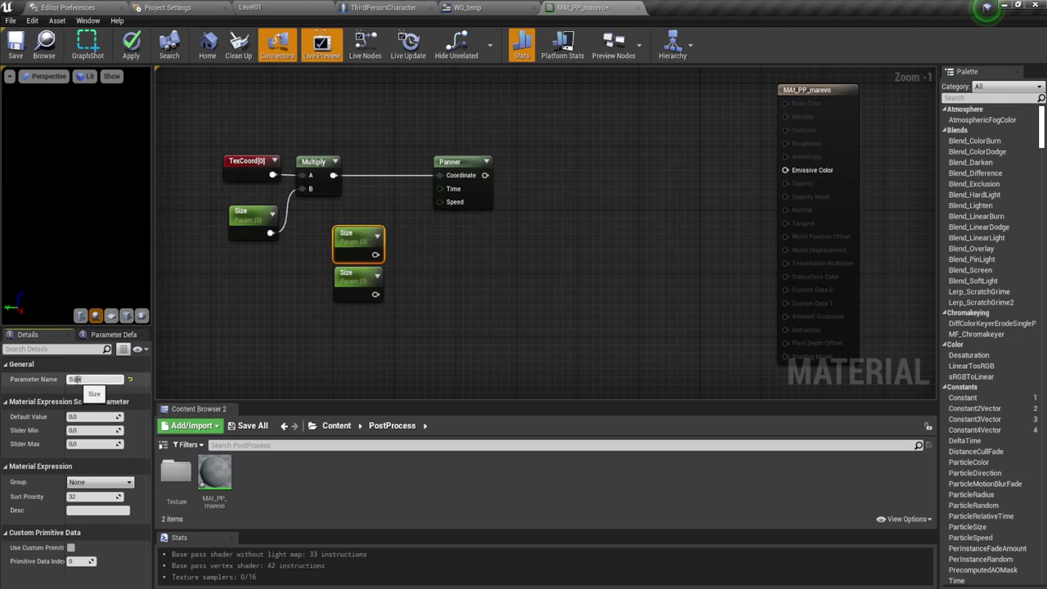
pyautogui.moveTo(85, 379); pyautogui.dragTo(74, 379)
pyautogui.press('Return')
pyautogui.click(358, 279)
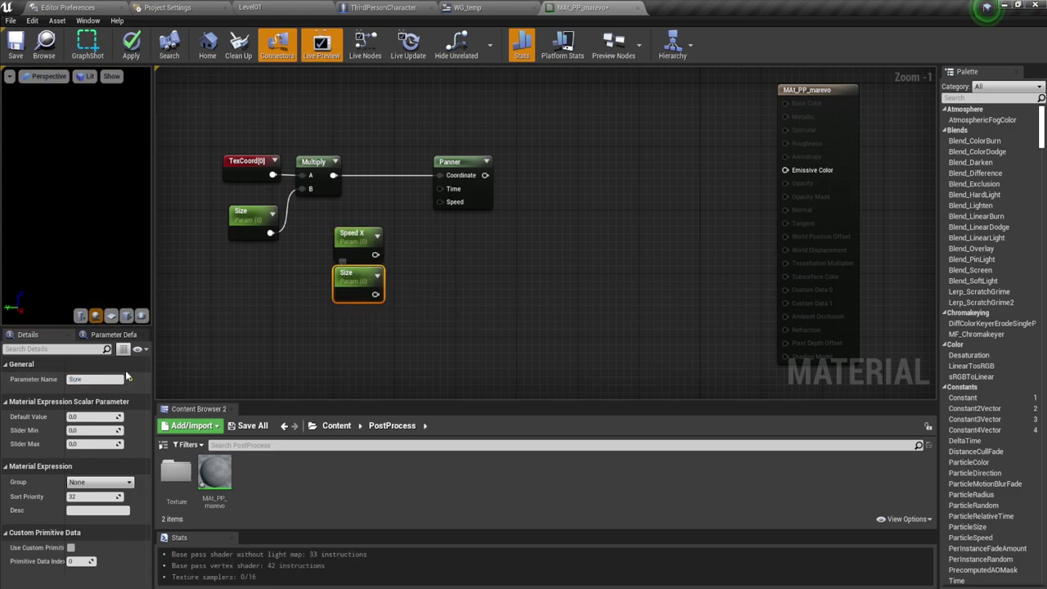
pyautogui.click(100, 379)
pyautogui.write('peed Y')
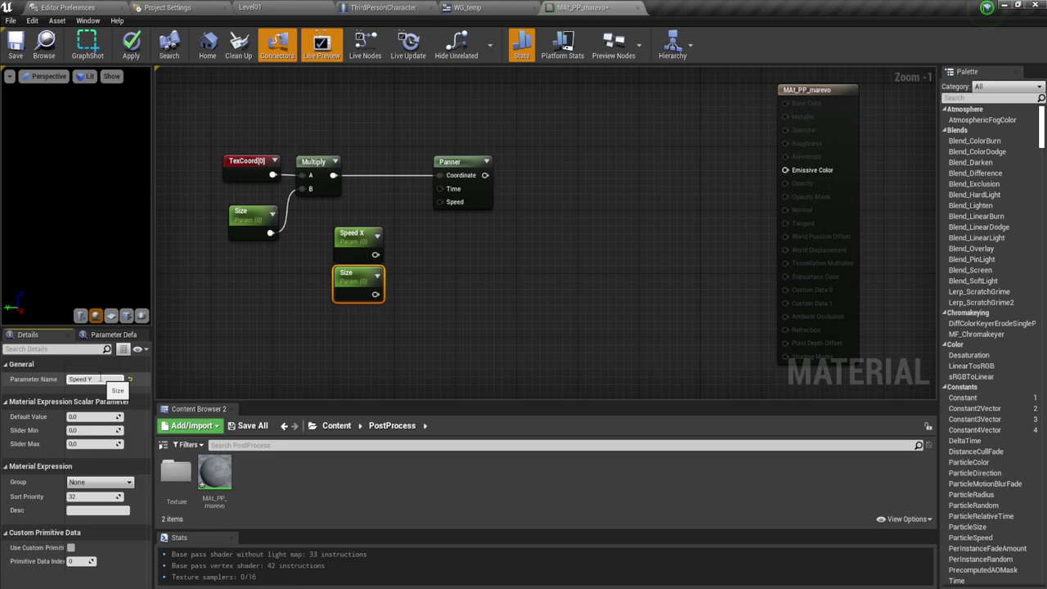
pyautogui.press('Return')
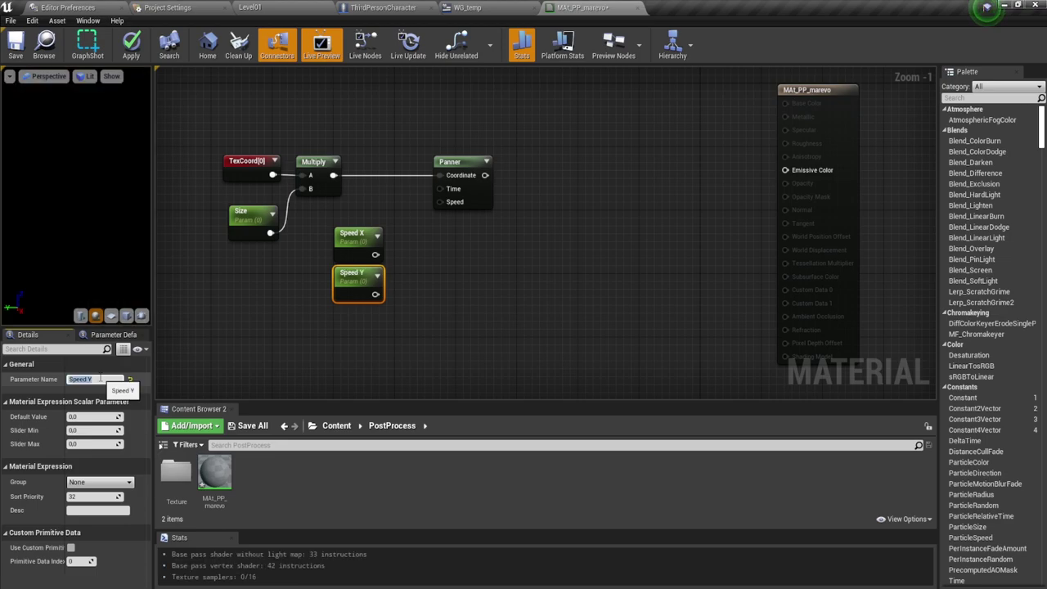
# Set Speed X and Speed Y default values to 0.01 and drag Speed X toward the Panner
pyautogui.click(356, 239)
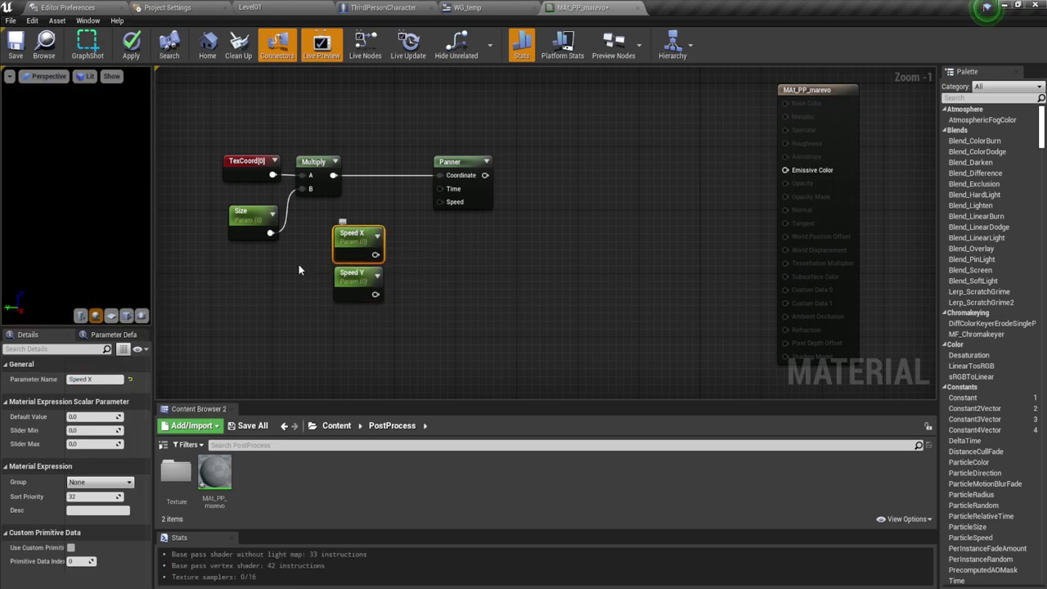
pyautogui.click(82, 416)
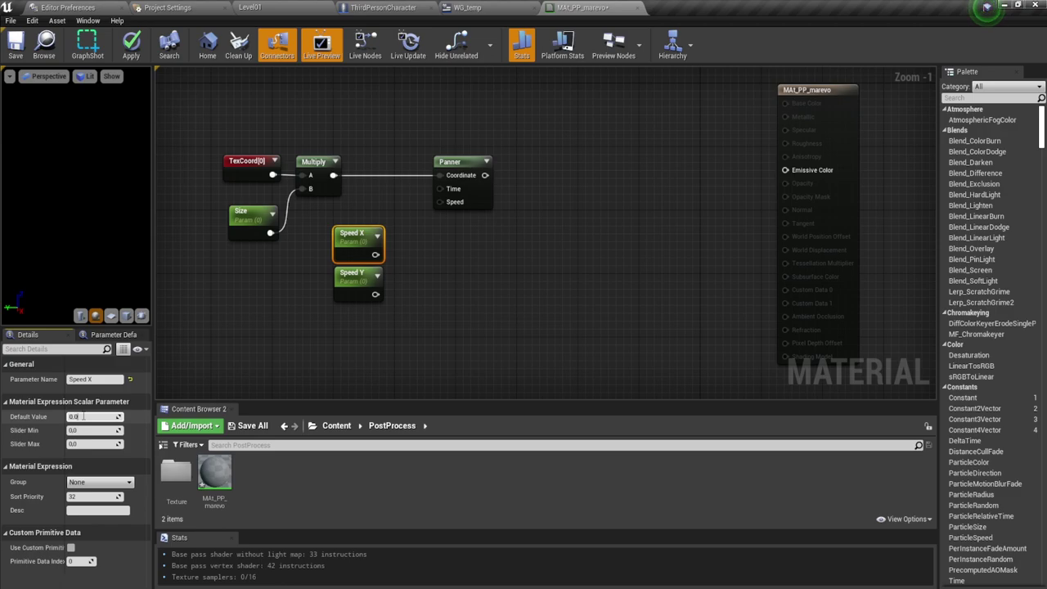
pyautogui.press('Return')
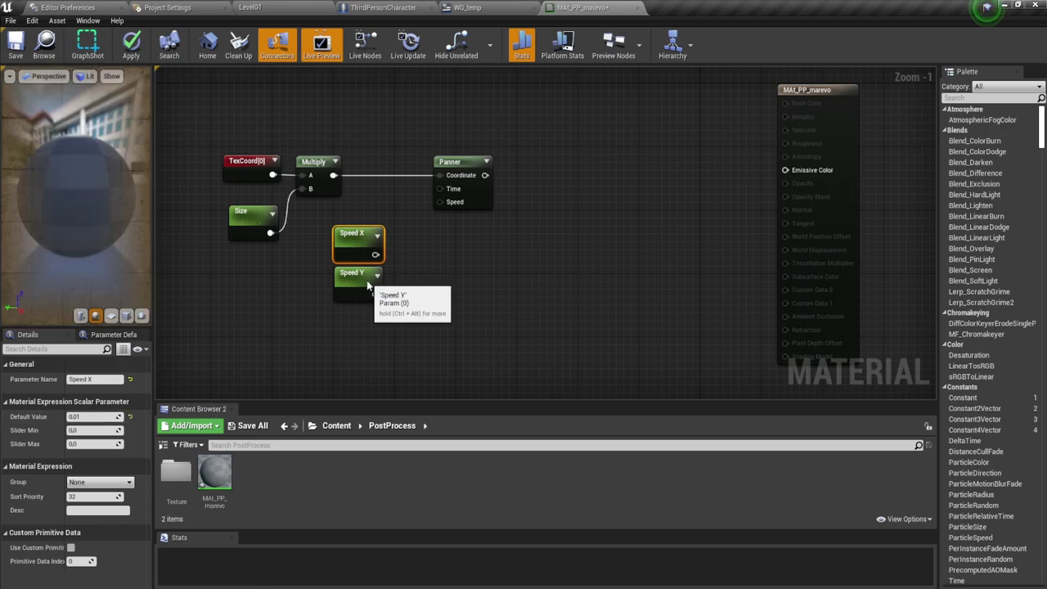
pyautogui.click(353, 283)
pyautogui.click(92, 417)
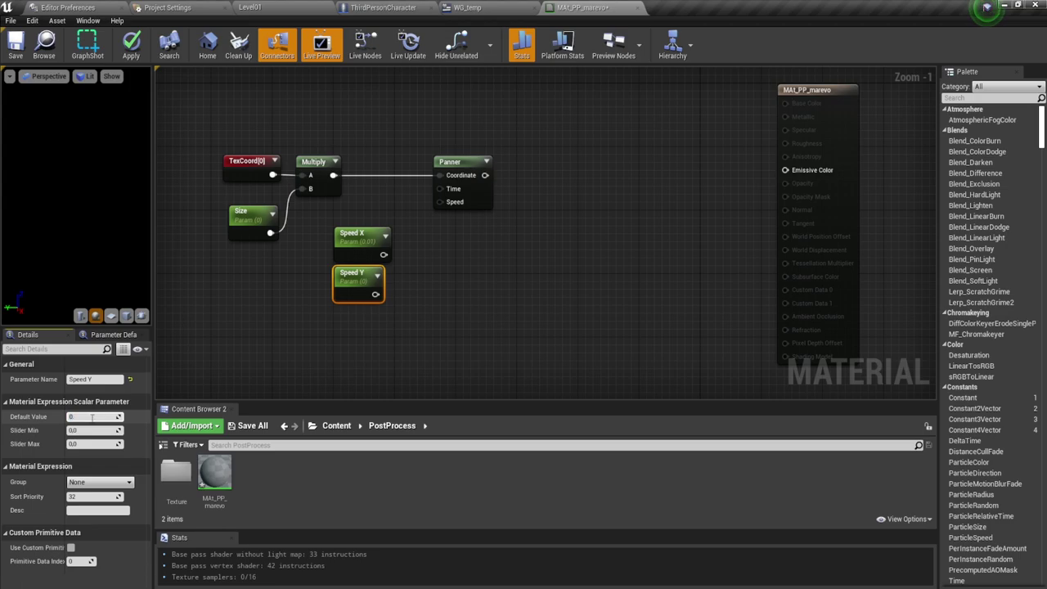
pyautogui.click(487, 245)
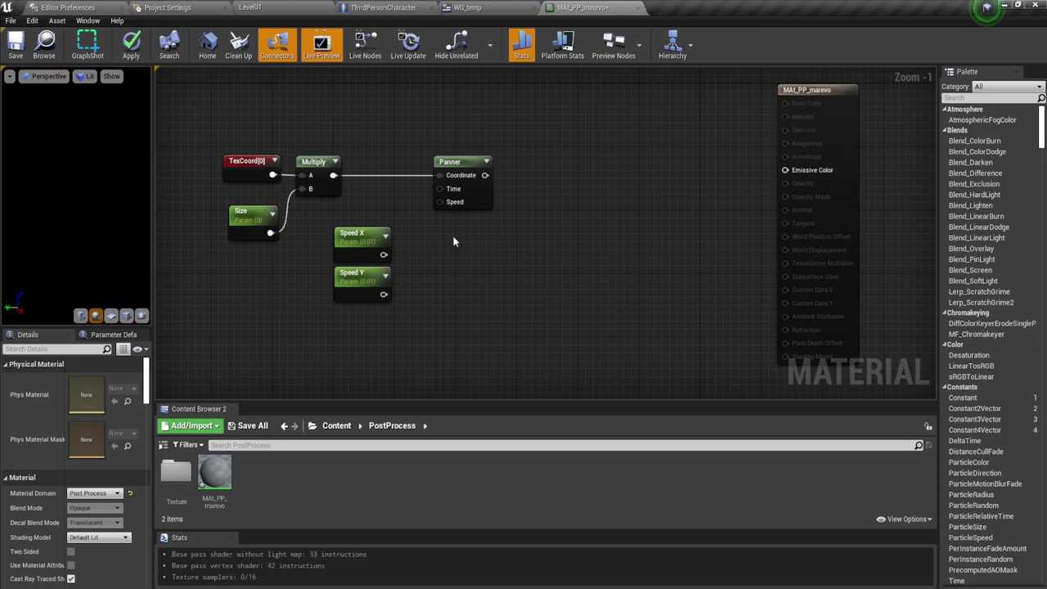
pyautogui.moveTo(384, 254)
pyautogui.mouseDown()
pyautogui.moveTo(441, 199)
pyautogui.moveTo(445, 206)
pyautogui.mouseUp()
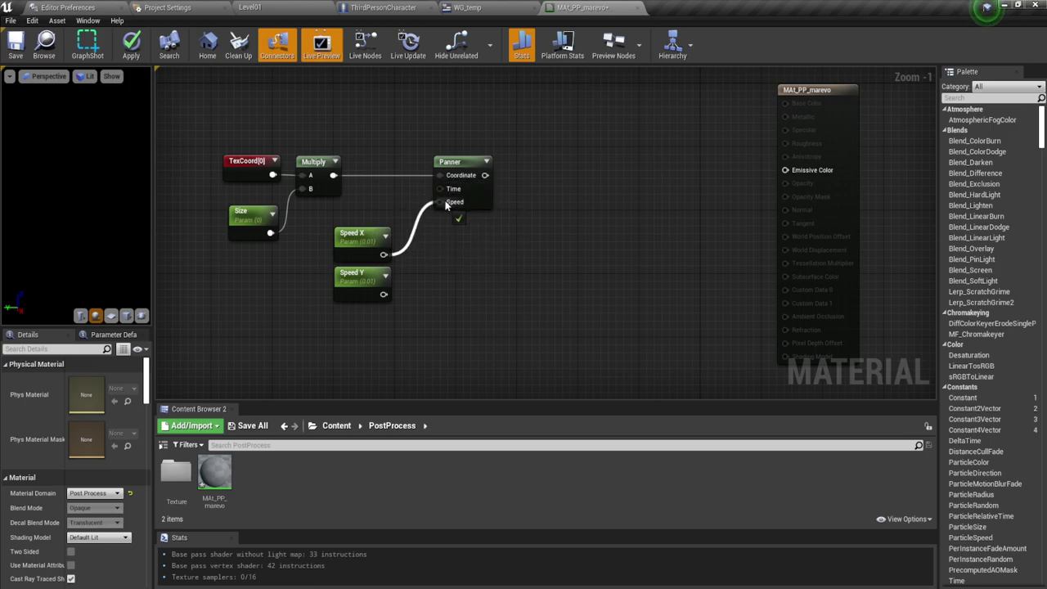
pyautogui.moveTo(446, 206)
pyautogui.mouseDown()
pyautogui.moveTo(367, 305)
pyautogui.moveTo(367, 289)
pyautogui.mouseUp()
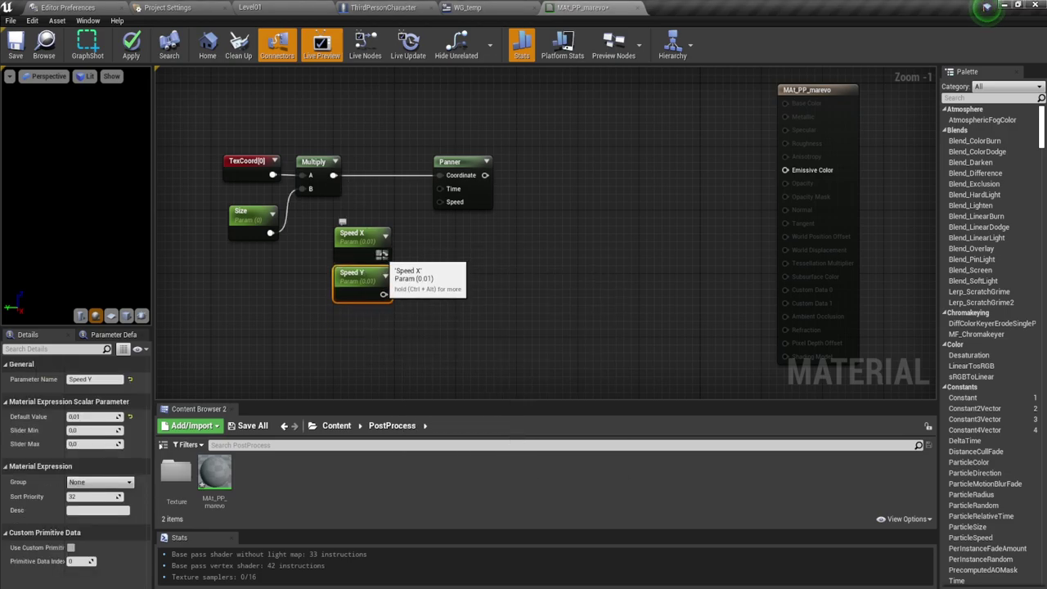
# Append Speed X and Speed Y into one vector with an Append node
pyautogui.moveTo(381, 254); pyautogui.dragTo(406, 262)
pyautogui.write('ap')
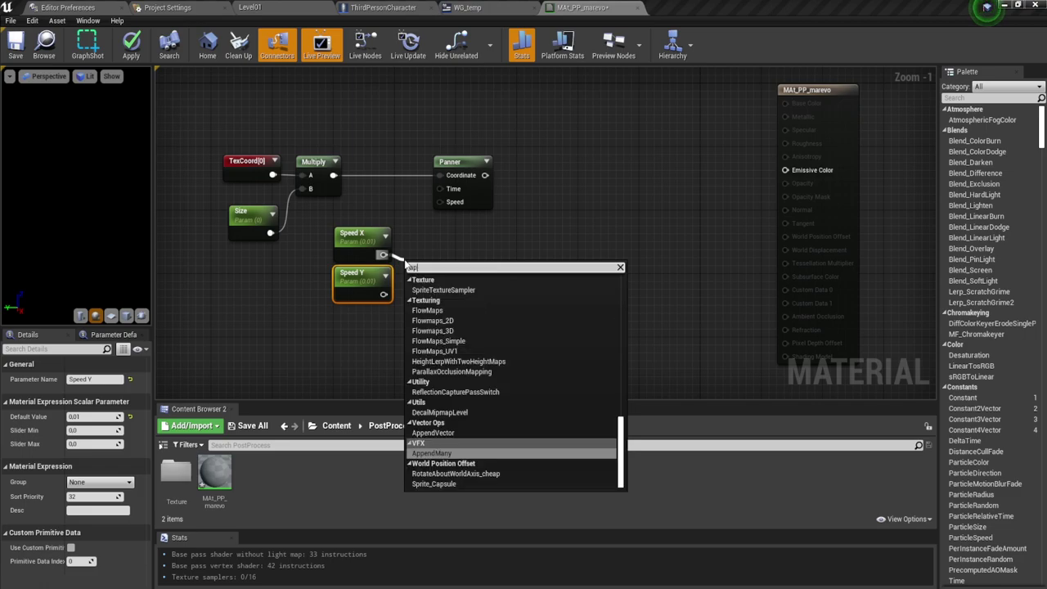
pyautogui.write('p')
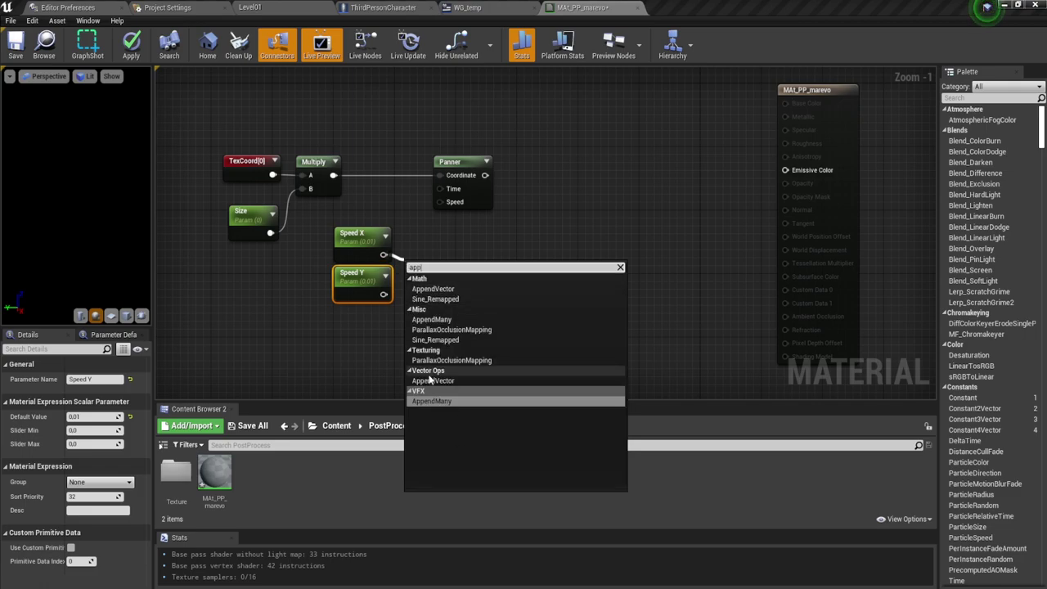
pyautogui.click(433, 382)
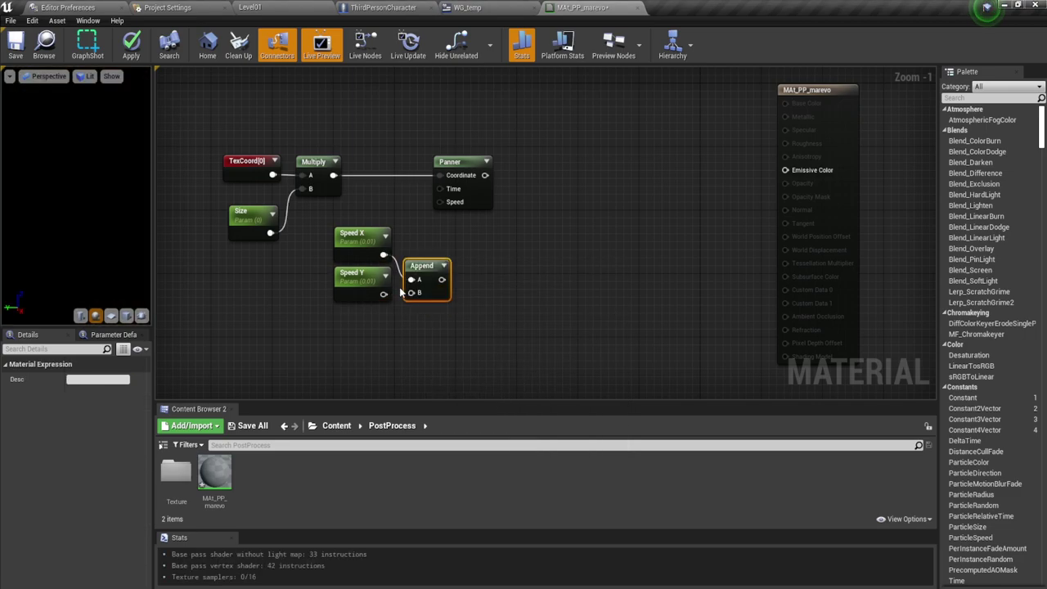
pyautogui.moveTo(384, 293)
pyautogui.mouseDown()
pyautogui.moveTo(413, 293)
pyautogui.moveTo(440, 201)
pyautogui.mouseUp()
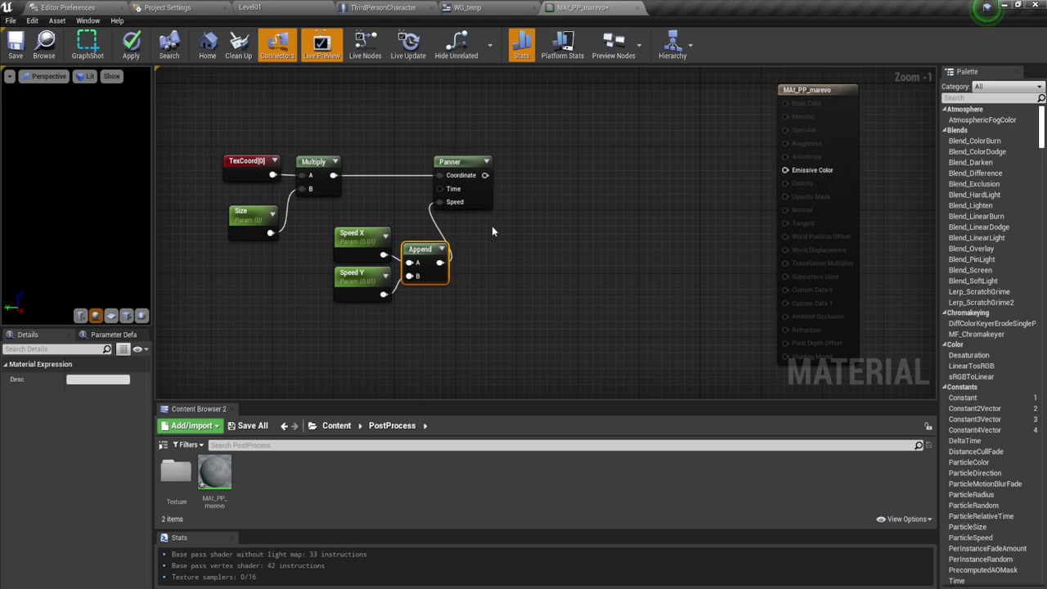
# Shift Speed X, Speed Y, Append and Panner left and add a Texture Sample beside the Panner
pyautogui.moveTo(492, 231); pyautogui.dragTo(491, 235, button='right')
pyautogui.moveTo(326, 344); pyautogui.dragTo(502, 182)
pyautogui.moveTo(439, 184); pyautogui.dragTo(402, 183)
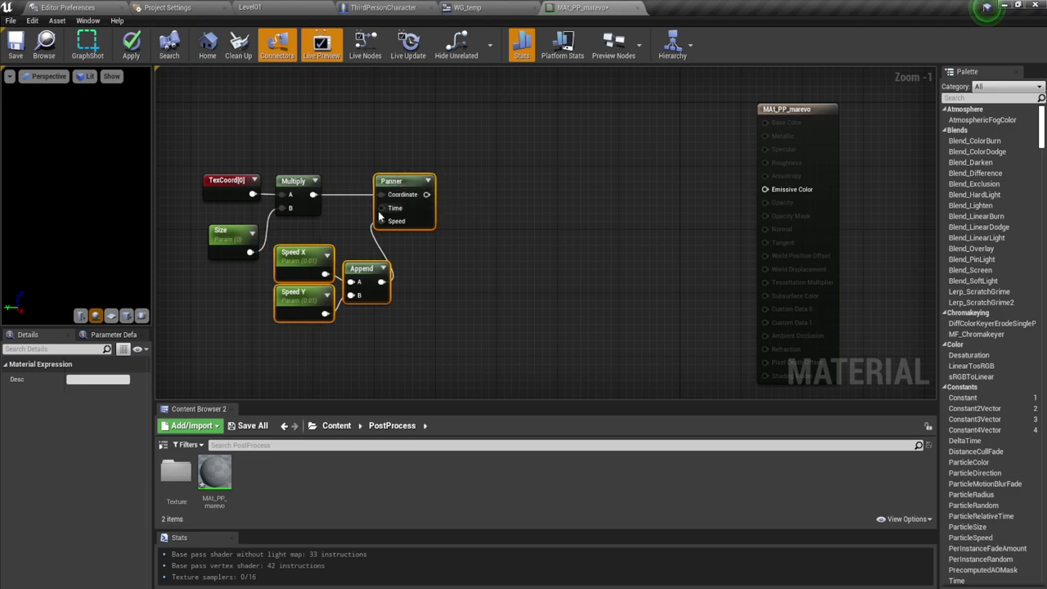
pyautogui.click(513, 189)
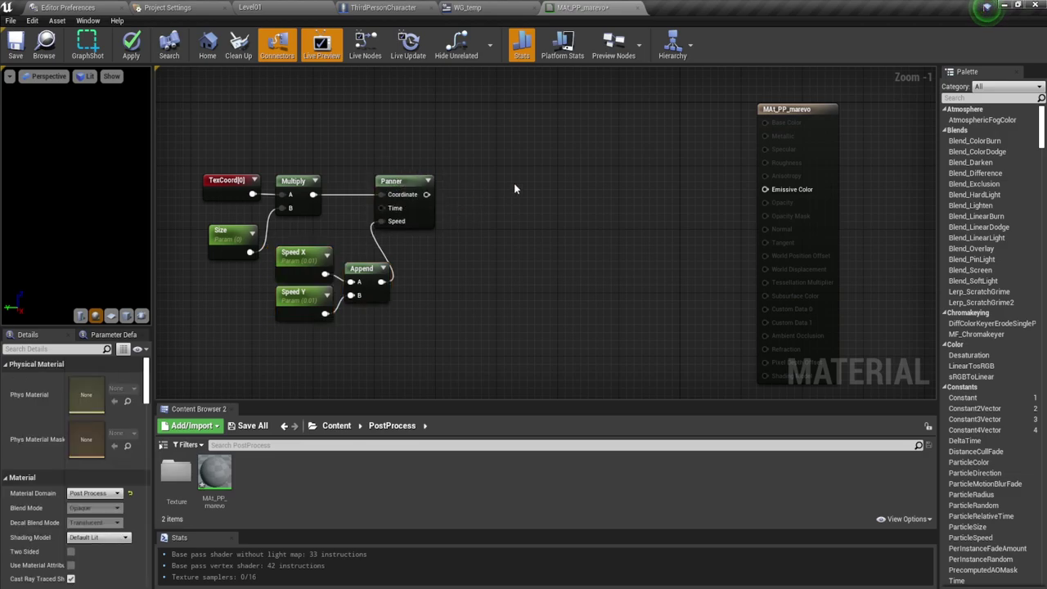
pyautogui.click(471, 166)
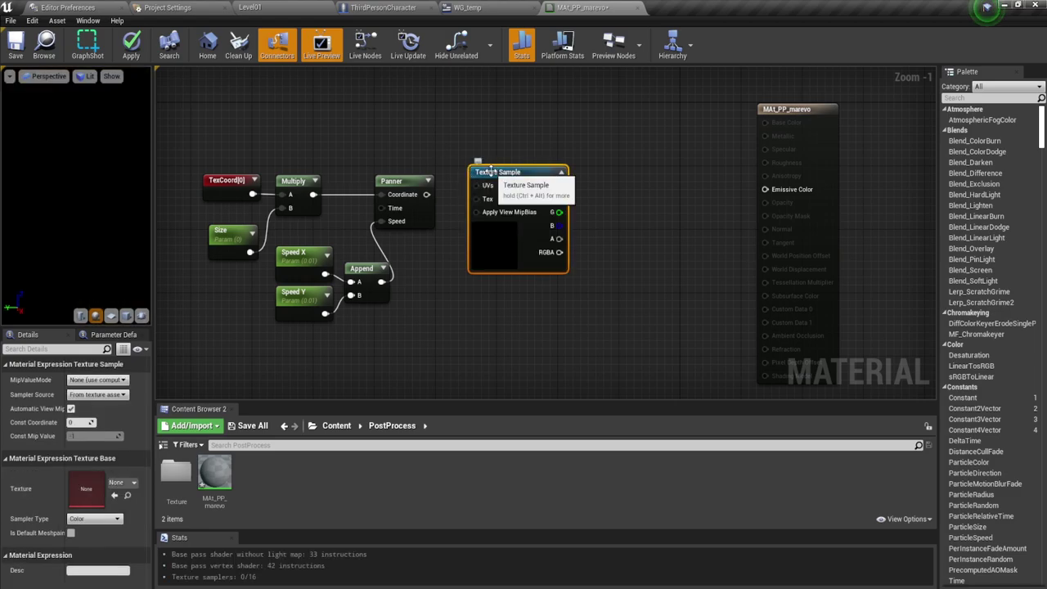
# Wire the Panner output into the Texture Sample UVs and place a Multiply node to its right
pyautogui.moveTo(477, 185); pyautogui.dragTo(425, 197)
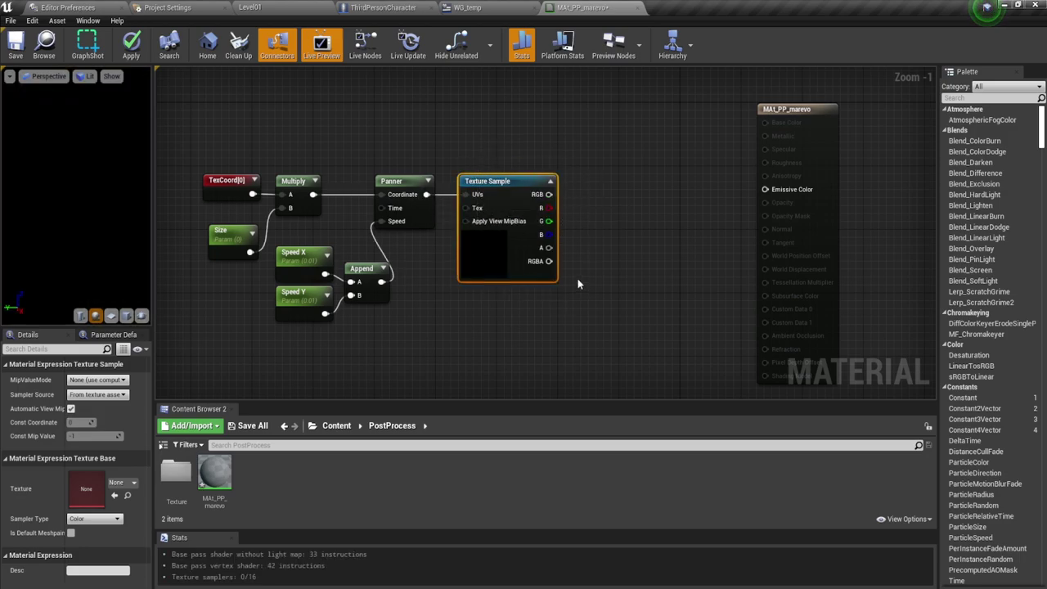
pyautogui.moveTo(640, 232); pyautogui.dragTo(570, 222, button='right')
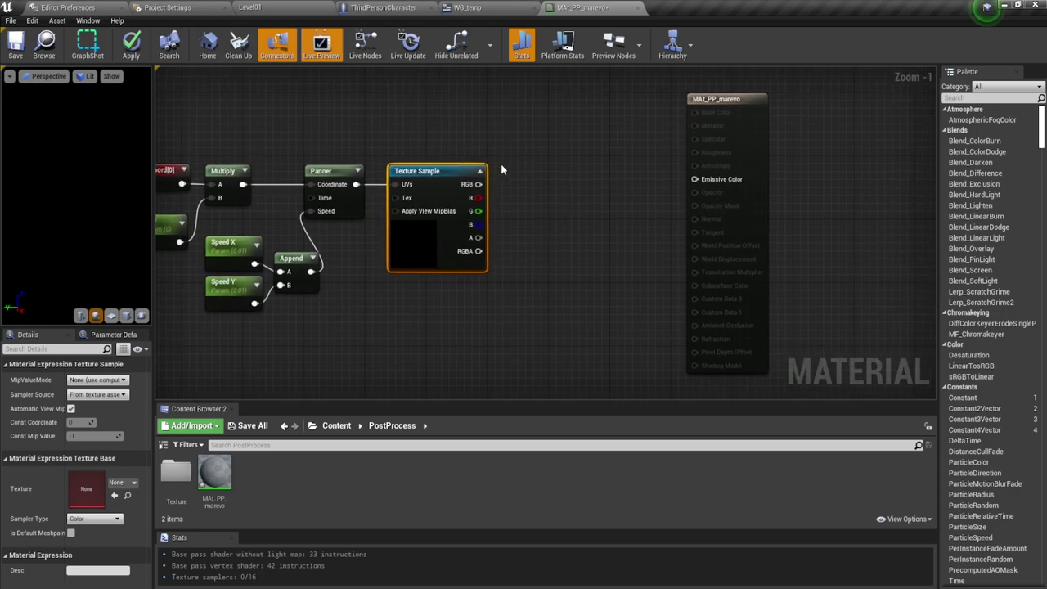
pyautogui.click(504, 196)
pyautogui.moveTo(511, 202)
pyautogui.mouseDown()
pyautogui.moveTo(504, 191)
pyautogui.moveTo(504, 202)
pyautogui.moveTo(553, 190)
pyautogui.mouseUp()
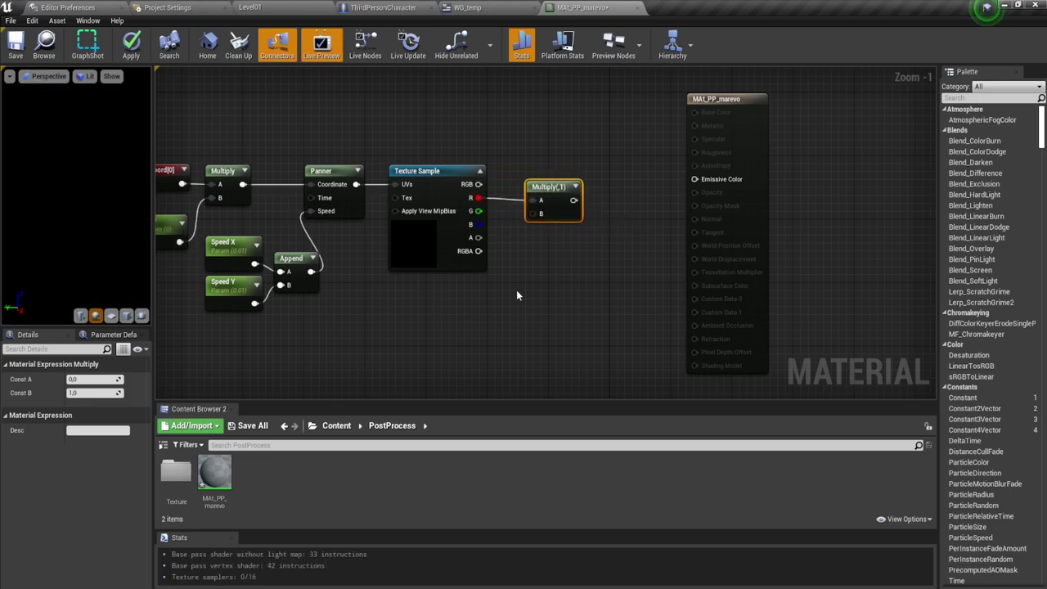
# Add a scalar parameter named Texture change and wire it into the Multiply's B input
pyautogui.click(497, 261)
pyautogui.write('Size')
pyautogui.press('Return')
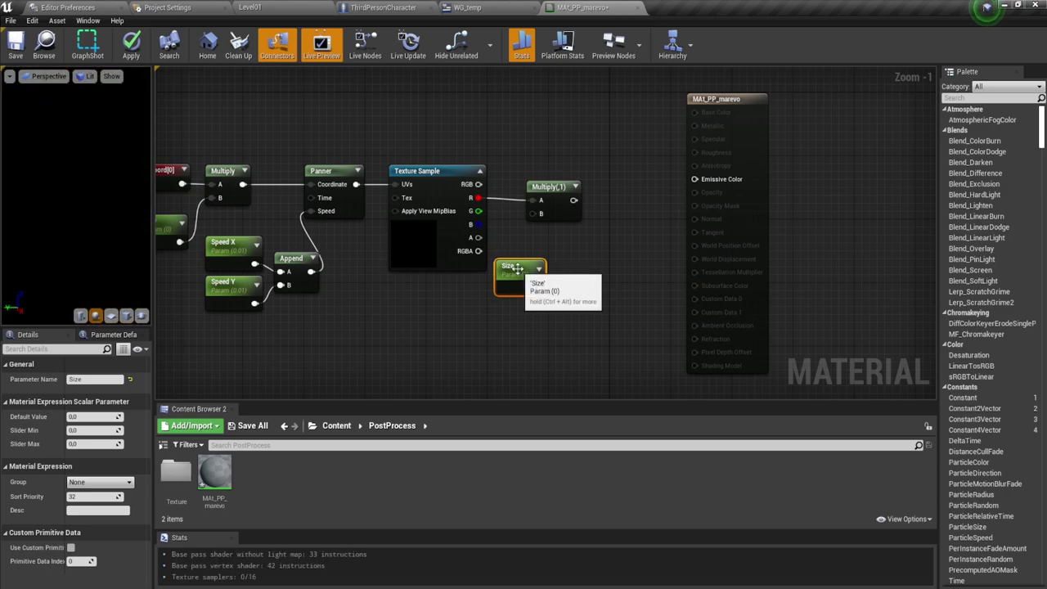
pyautogui.moveTo(536, 287); pyautogui.dragTo(532, 213)
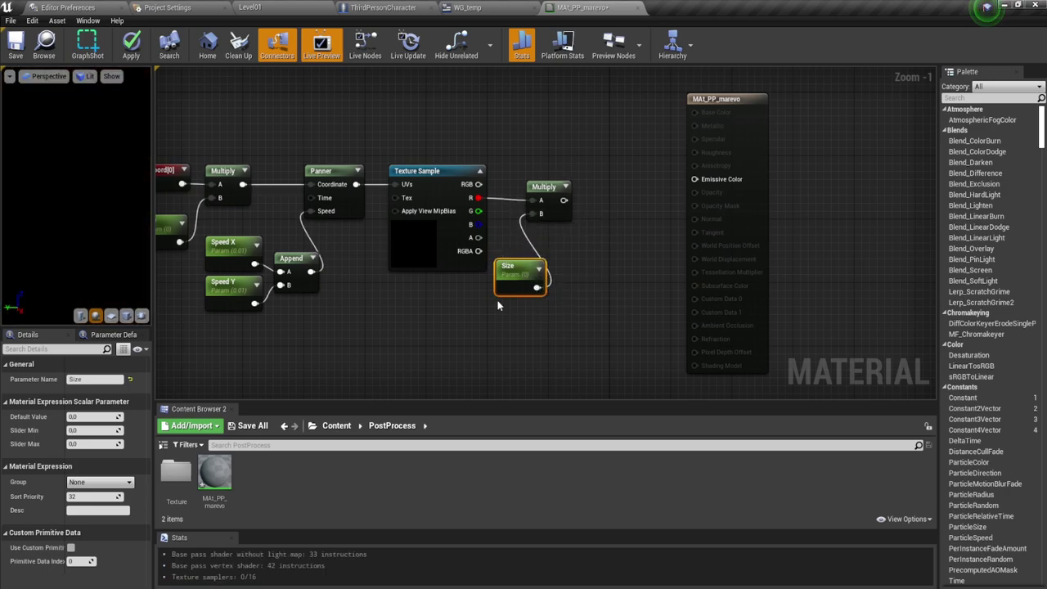
pyautogui.moveTo(510, 267); pyautogui.dragTo(448, 290)
pyautogui.write('Texture change')
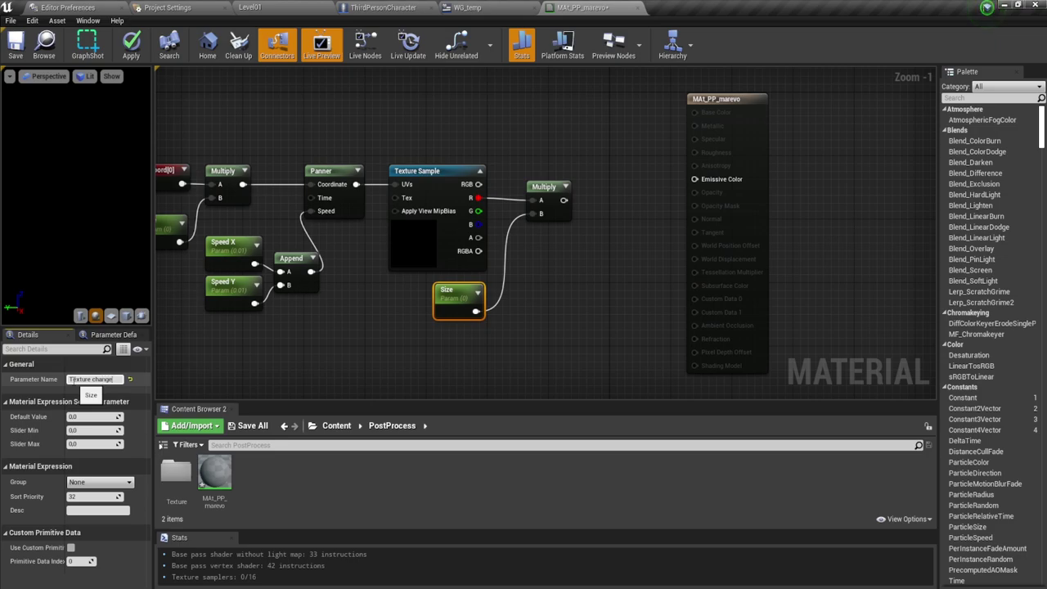
pyautogui.press('Return')
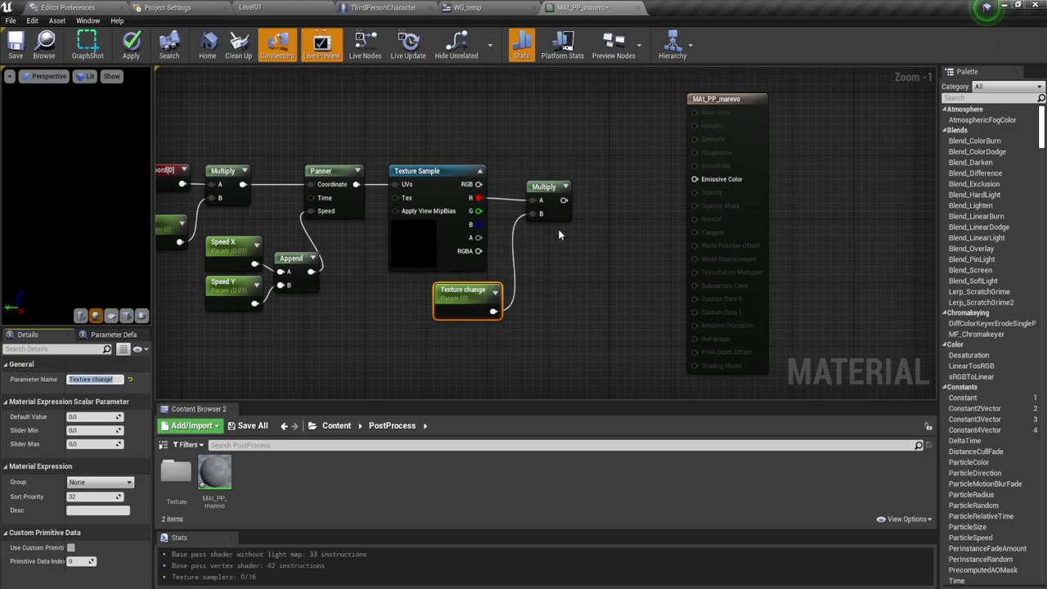
pyautogui.moveTo(559, 235); pyautogui.dragTo(547, 239, button='right')
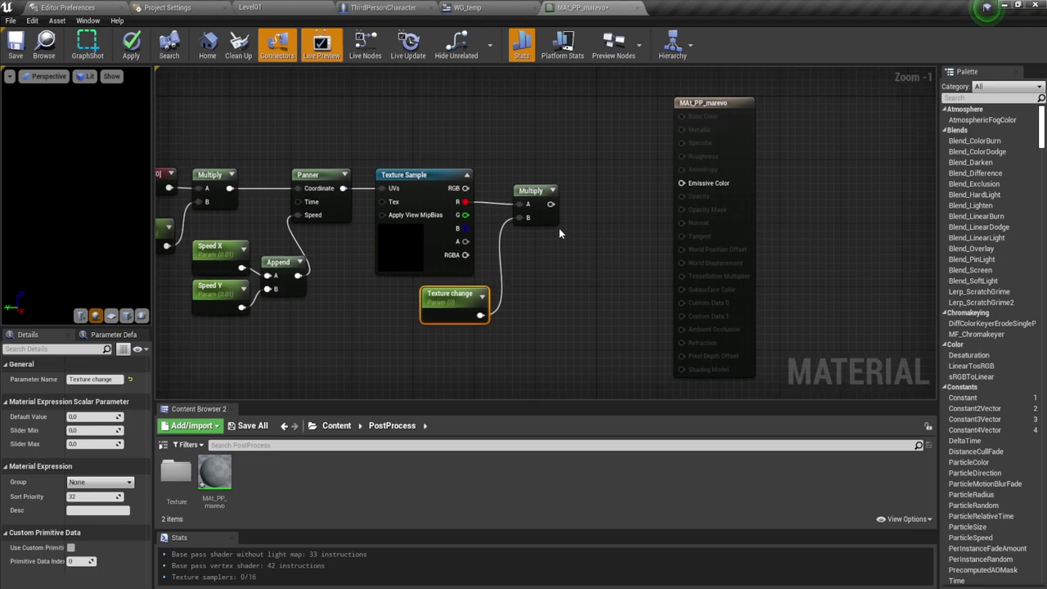
# Place an Add node and wire the Texture change Multiply output into its B input
pyautogui.click(573, 156)
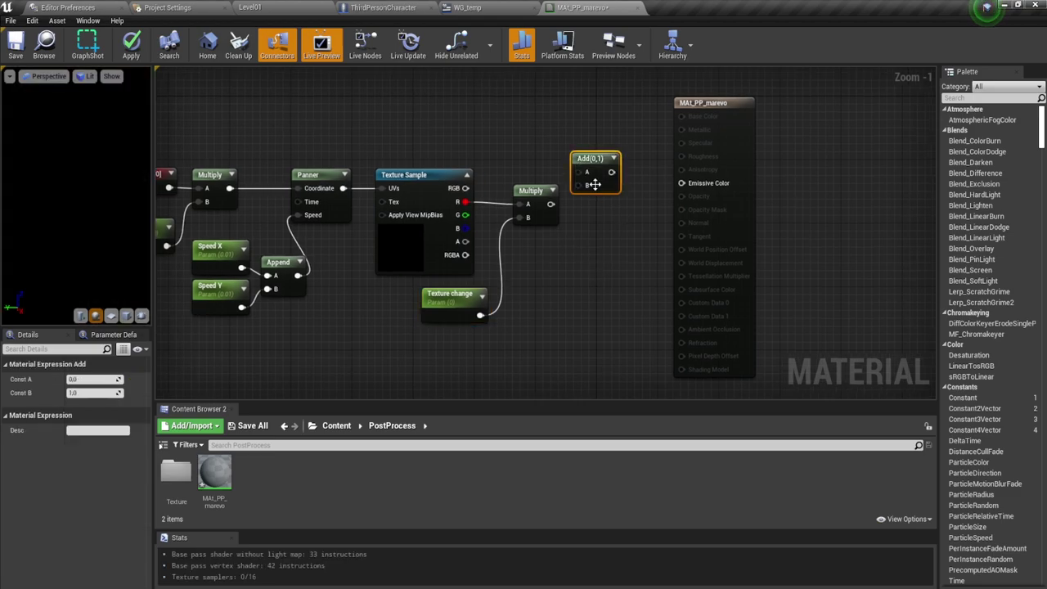
pyautogui.moveTo(556, 139); pyautogui.dragTo(486, 182, button='right')
pyautogui.click(691, 147)
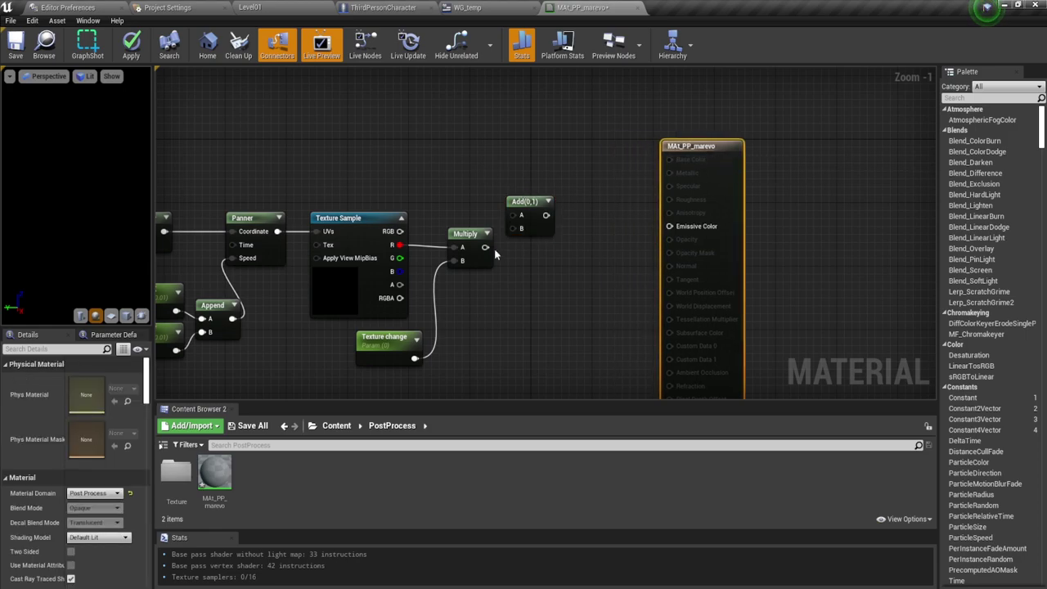
pyautogui.moveTo(485, 247); pyautogui.dragTo(520, 228)
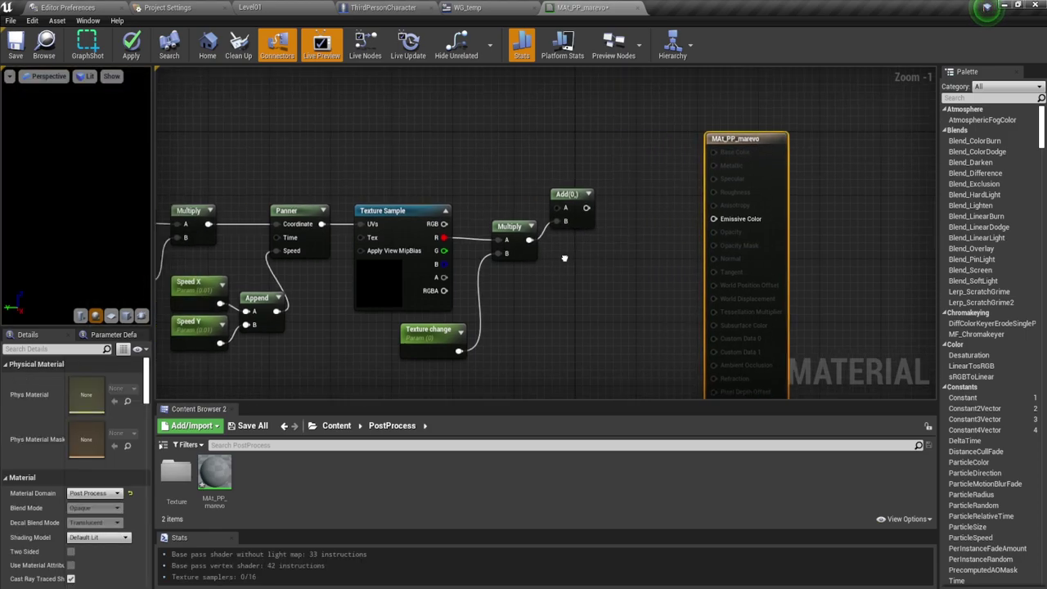
pyautogui.moveTo(519, 265); pyautogui.dragTo(566, 262, button='right')
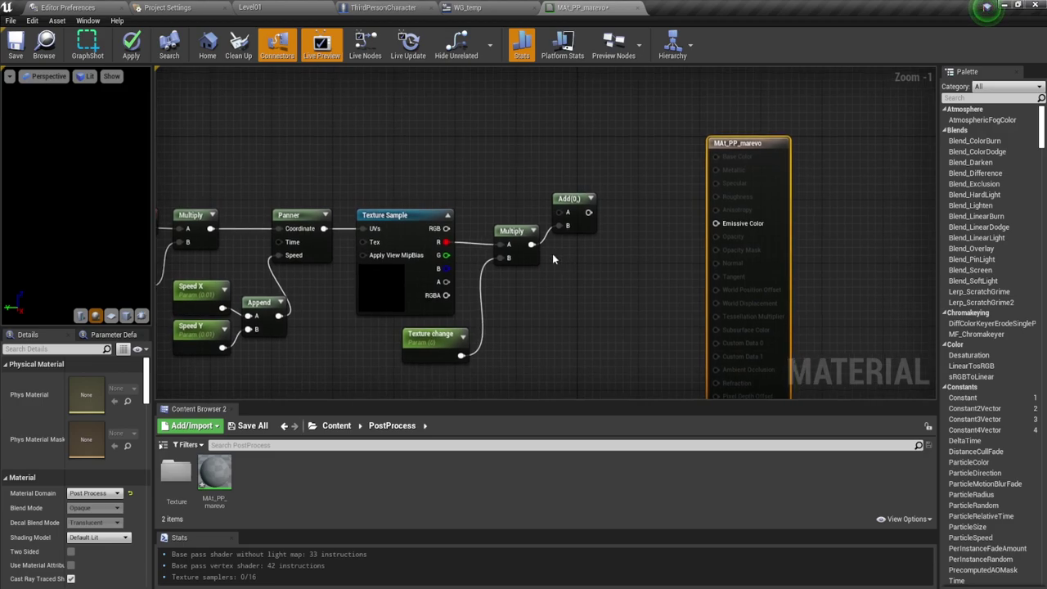
pyautogui.moveTo(364, 269); pyautogui.dragTo(413, 265, button='right')
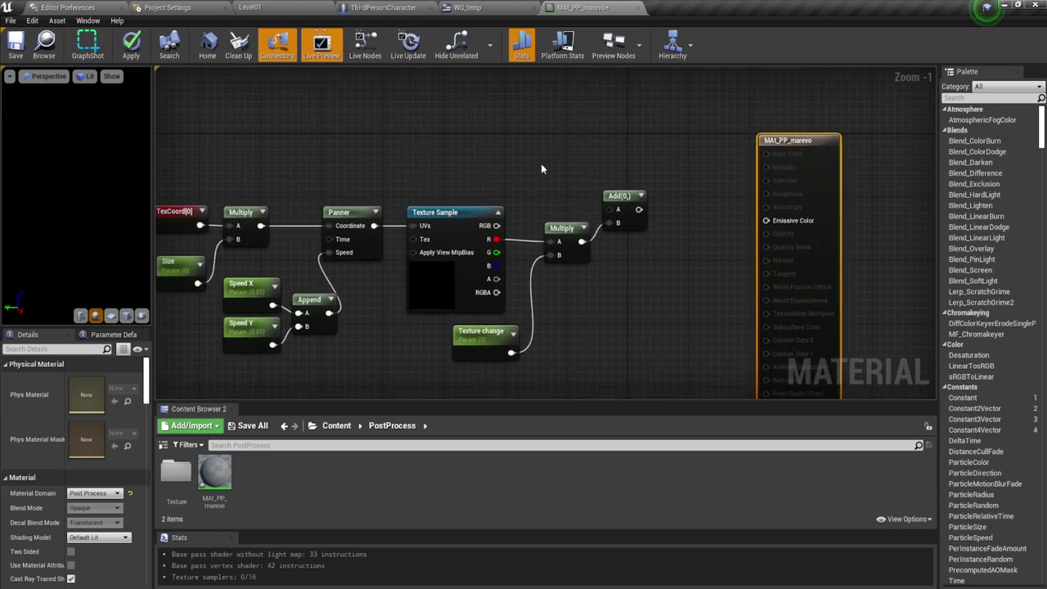
pyautogui.moveTo(173, 157); pyautogui.dragTo(288, 154, button='right')
# Copy-paste the TexCoord[0] node and wire the duplicate into the Add node's A input
pyautogui.moveTo(269, 157); pyautogui.dragTo(673, 376)
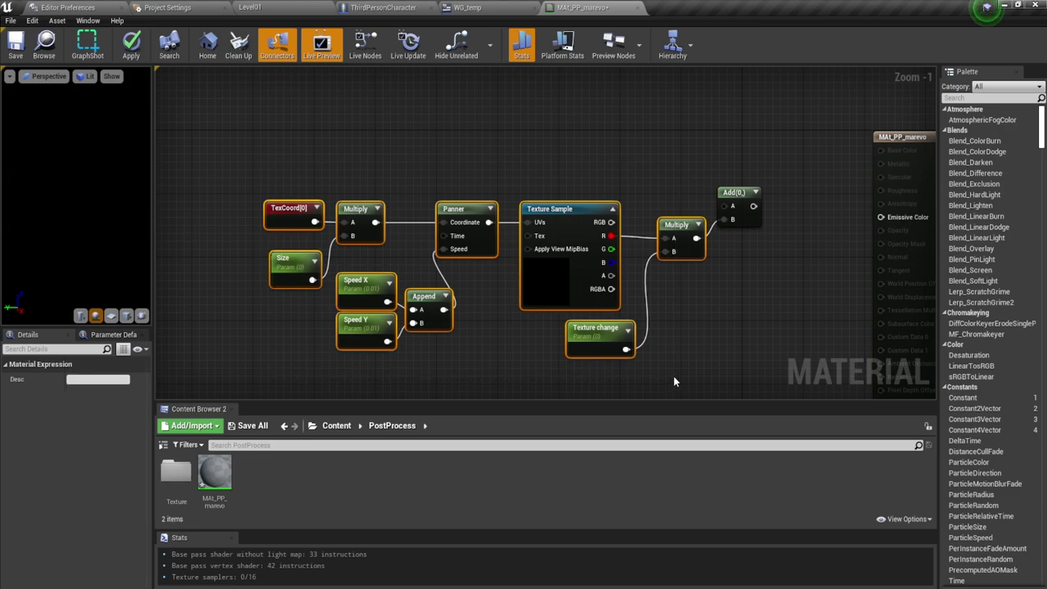
pyautogui.moveTo(262, 127); pyautogui.dragTo(297, 221)
pyautogui.hotkey('ctrl', 'c')
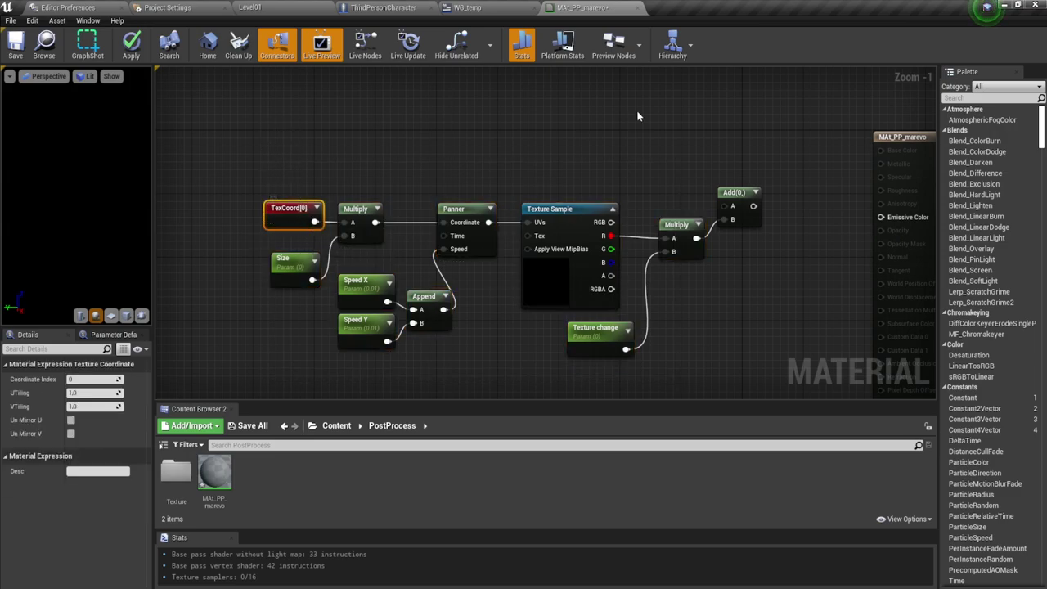
pyautogui.hotkey('ctrl', 'v')
pyautogui.moveTo(691, 115); pyautogui.dragTo(623, 139)
pyautogui.moveTo(636, 157); pyautogui.dragTo(402, 155, button='right')
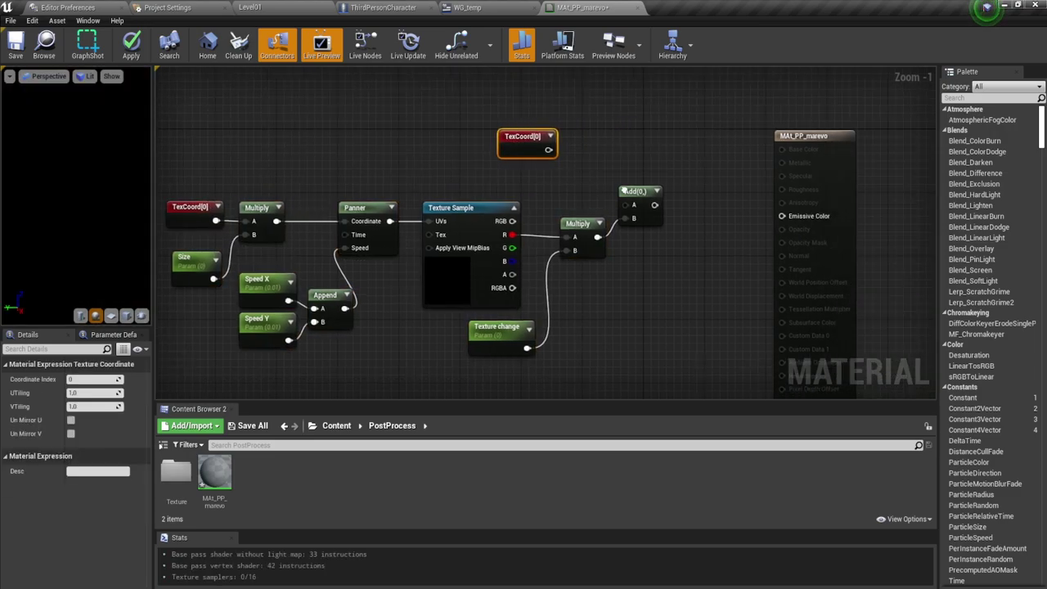
pyautogui.press('Home')
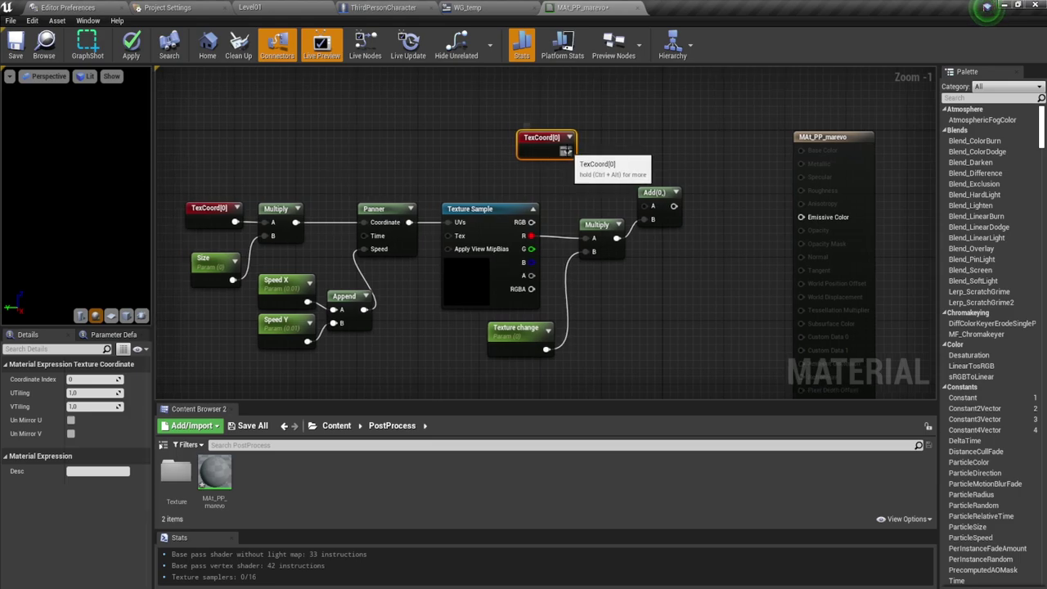
pyautogui.moveTo(567, 151); pyautogui.dragTo(646, 210)
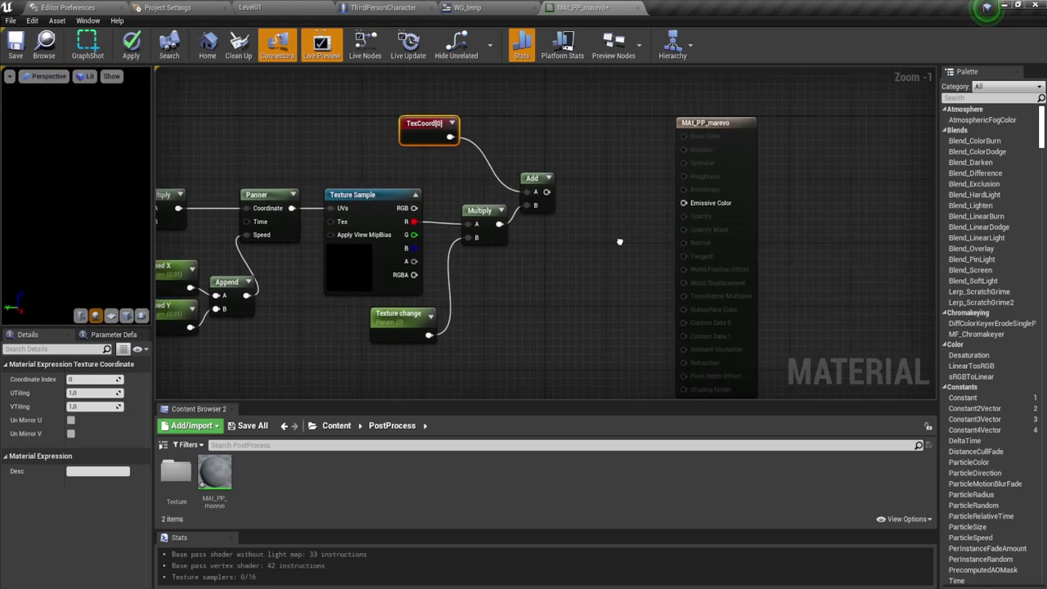
# Move the result node beside the Add node and tidy the layout
pyautogui.moveTo(645, 209); pyautogui.dragTo(503, 195, button='right')
pyautogui.moveTo(728, 173); pyautogui.dragTo(630, 193, button='right')
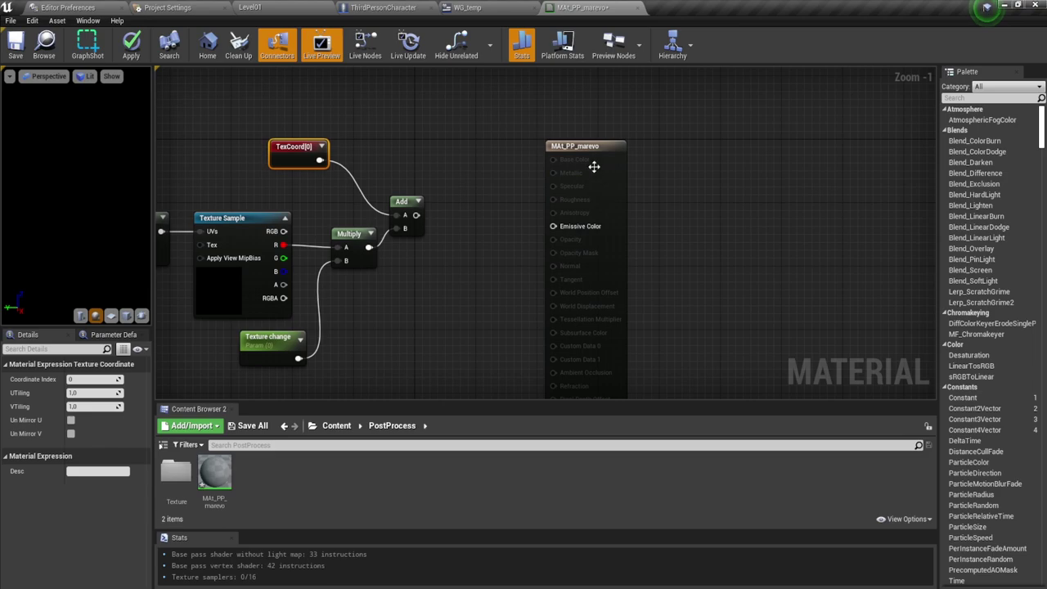
pyautogui.moveTo(594, 164); pyautogui.dragTo(681, 147)
pyautogui.moveTo(443, 239)
pyautogui.mouseDown(button='right')
pyautogui.moveTo(498, 222)
pyautogui.moveTo(480, 227)
pyautogui.mouseUp(button='right')
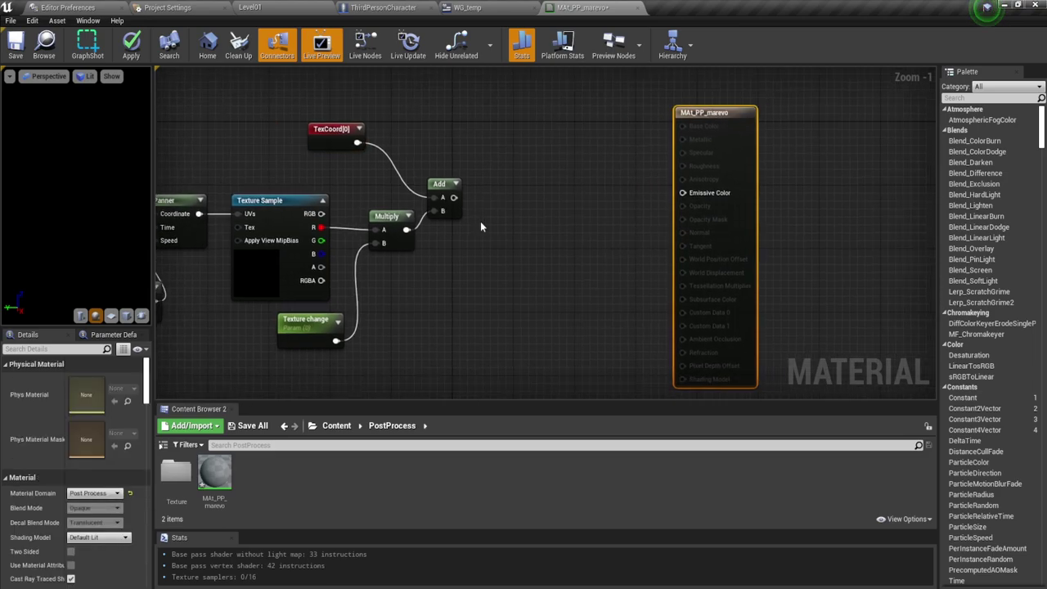
pyautogui.moveTo(454, 193); pyautogui.dragTo(494, 197)
# Add a SceneTexture node fed by the Add output, set to PostProcessInput0
pyautogui.write('ce')
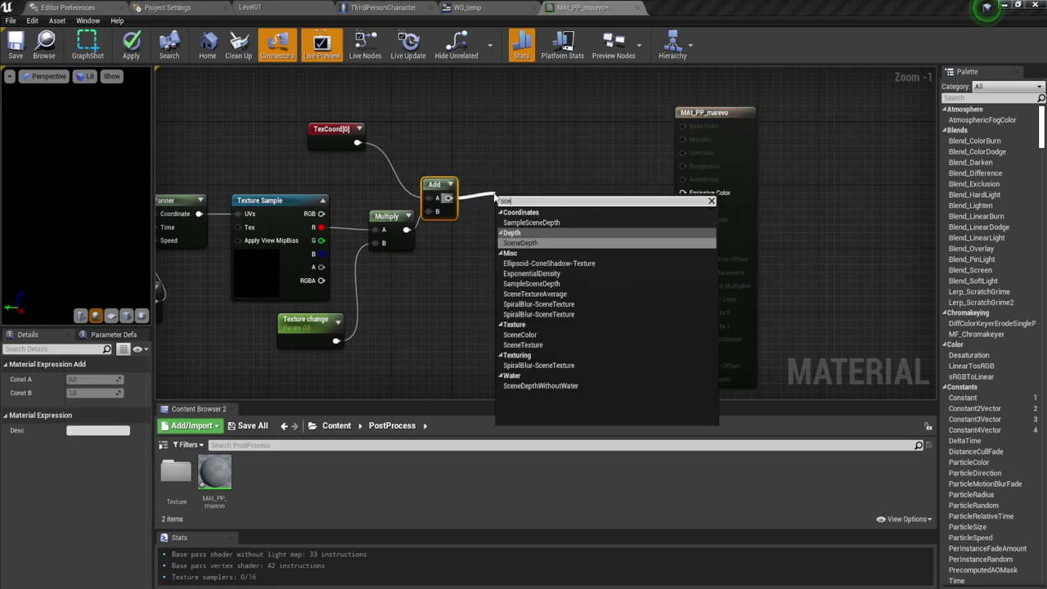
pyautogui.click(528, 351)
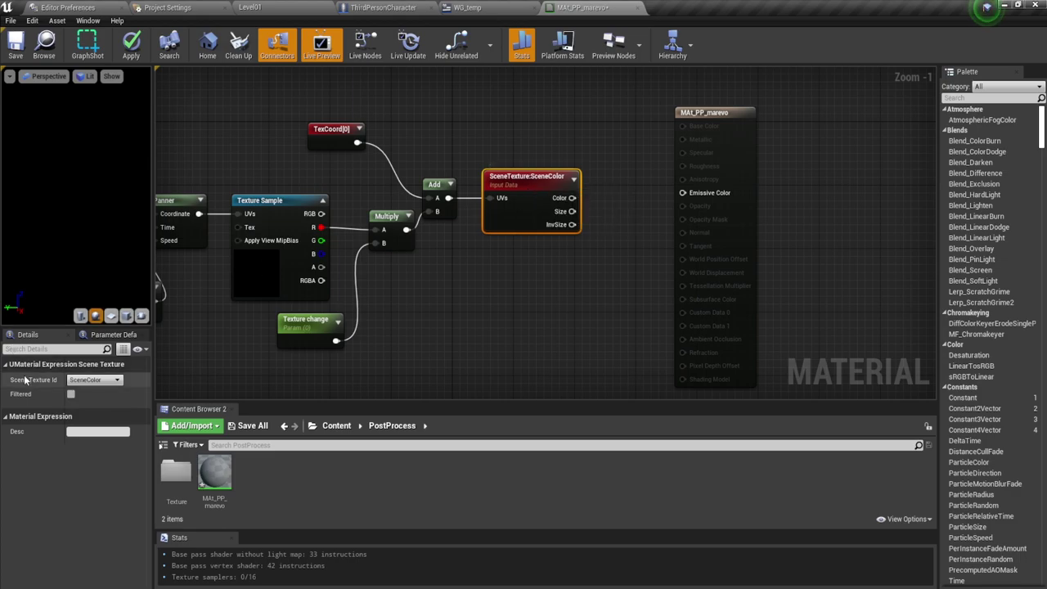
pyautogui.click(120, 382)
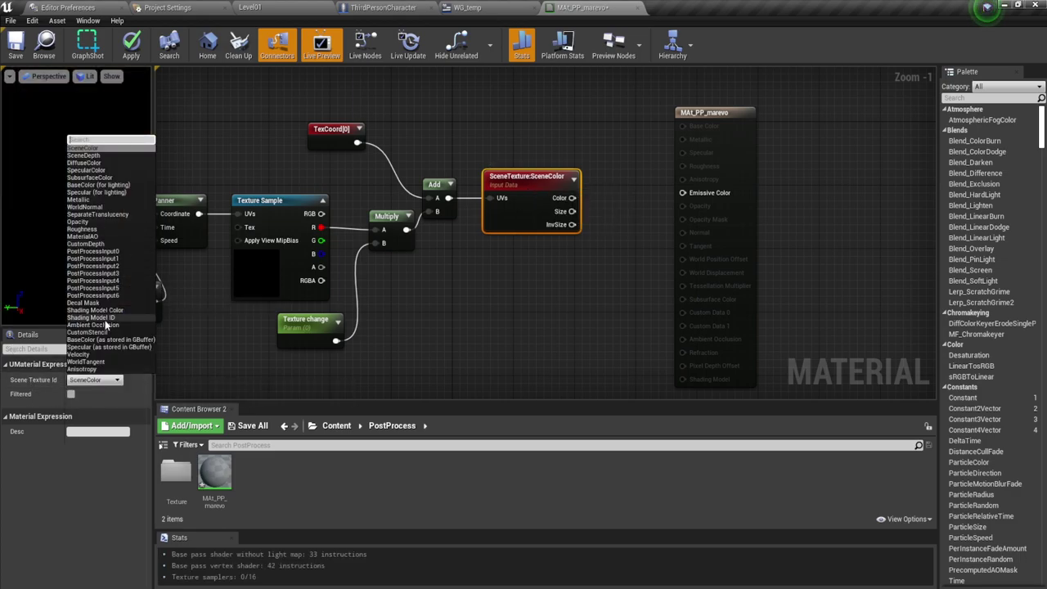
pyautogui.click(113, 255)
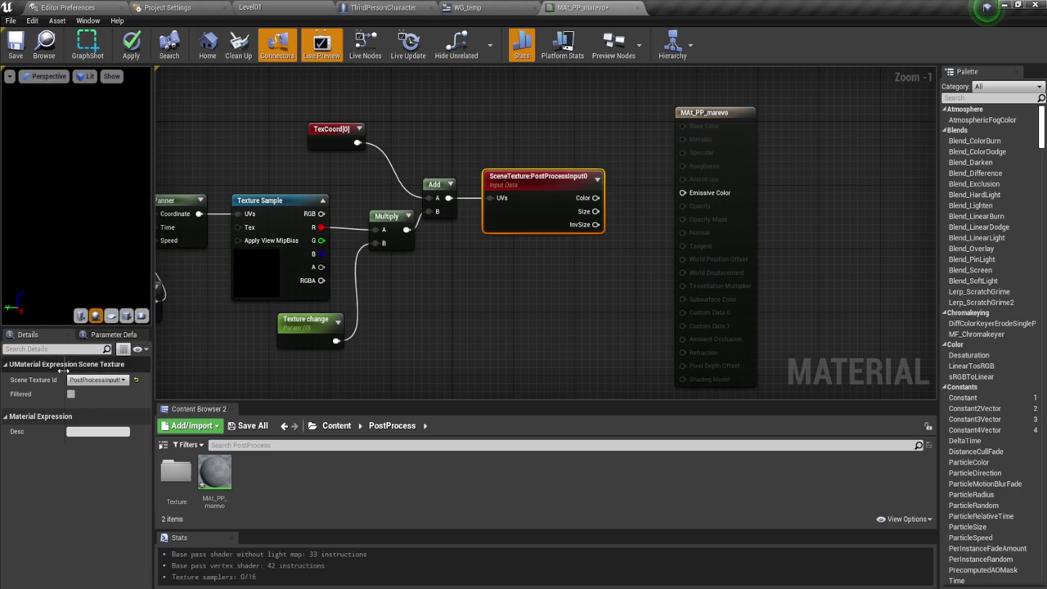
pyautogui.moveTo(65, 372); pyautogui.dragTo(85, 368)
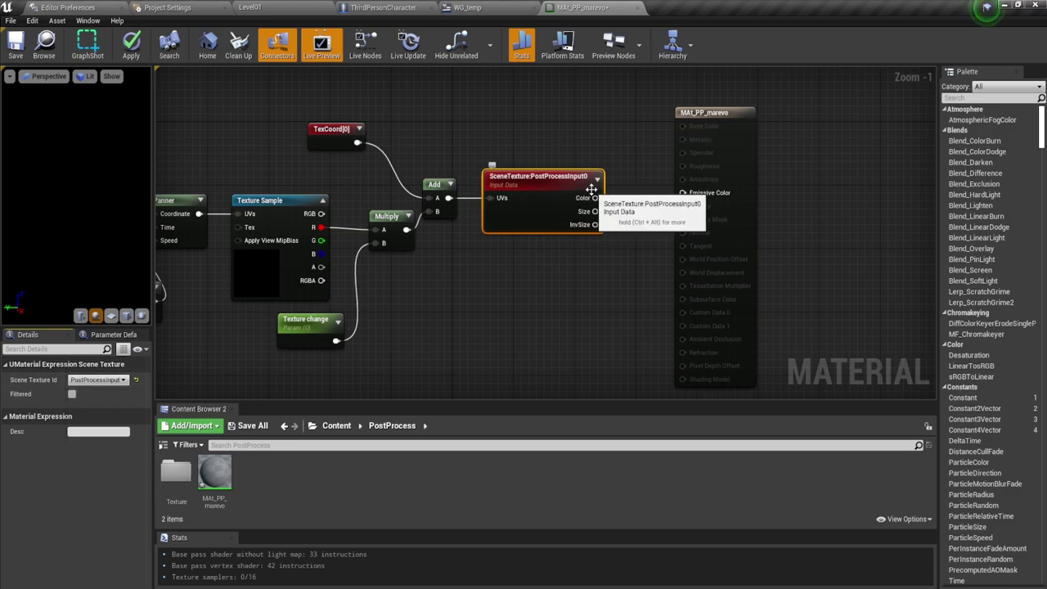
# Wire the scene texture's Color output into Emissive Color
pyautogui.moveTo(596, 198); pyautogui.dragTo(610, 200)
pyautogui.moveTo(702, 188); pyautogui.dragTo(702, 192)
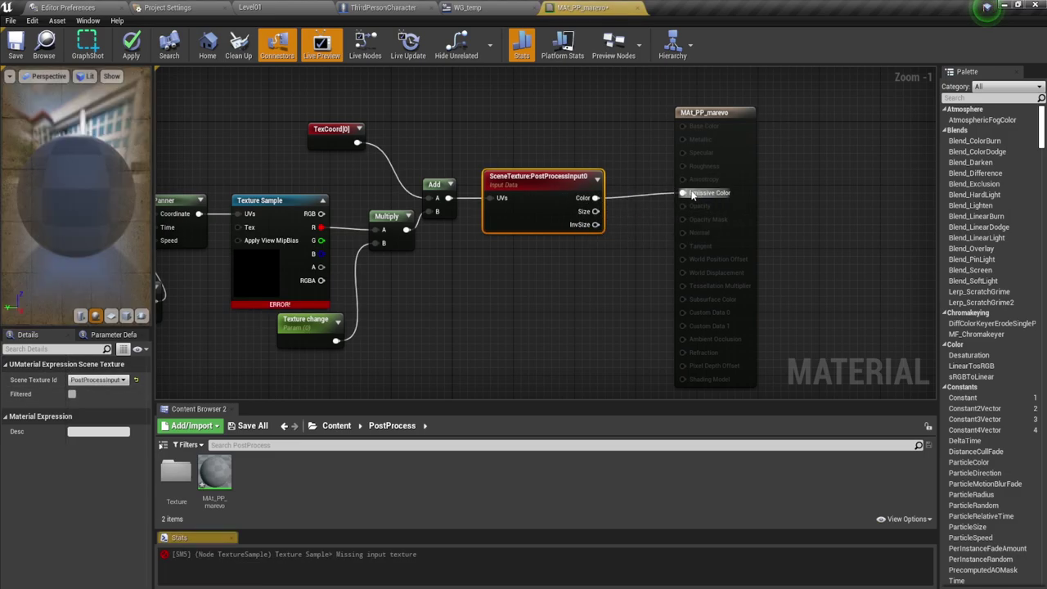
pyautogui.moveTo(715, 113); pyautogui.dragTo(683, 121)
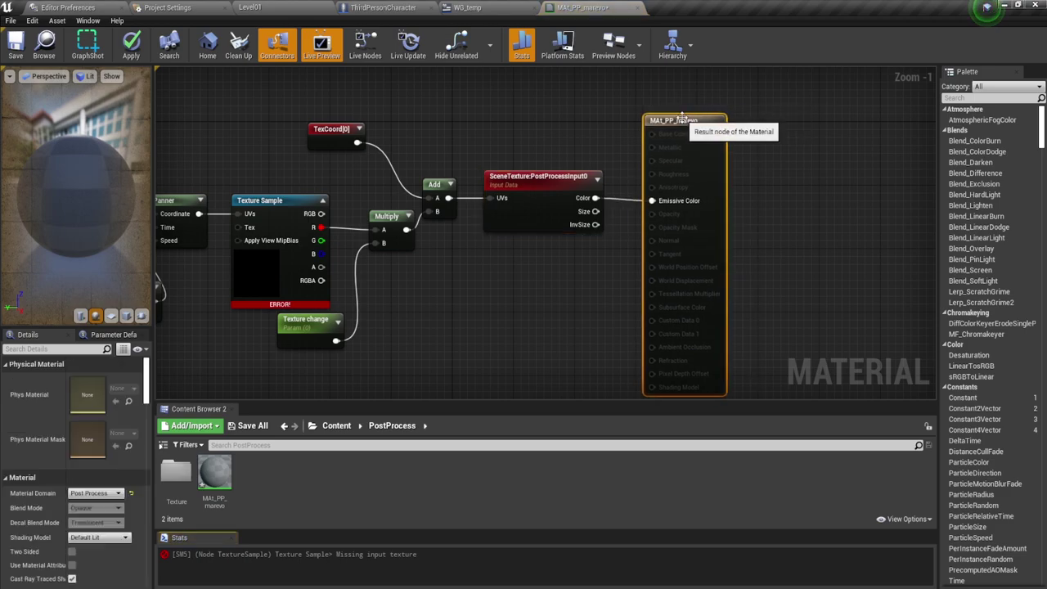
pyautogui.moveTo(506, 273); pyautogui.dragTo(618, 259, button='right')
# Select the Texture change node and enter 0.07 as its Default Value in Details
pyautogui.click(419, 321)
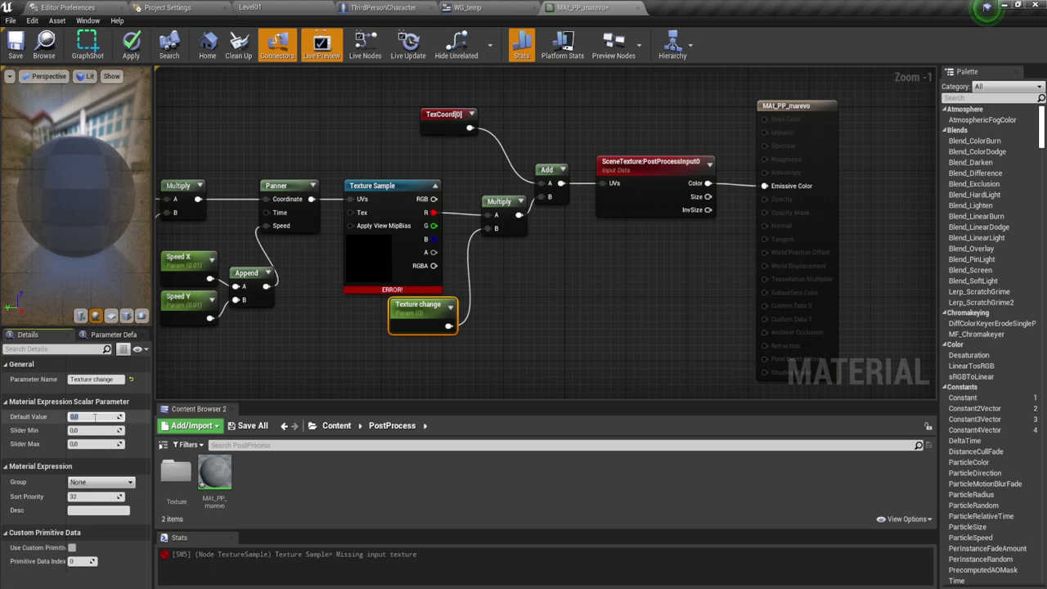
pyautogui.click(433, 304)
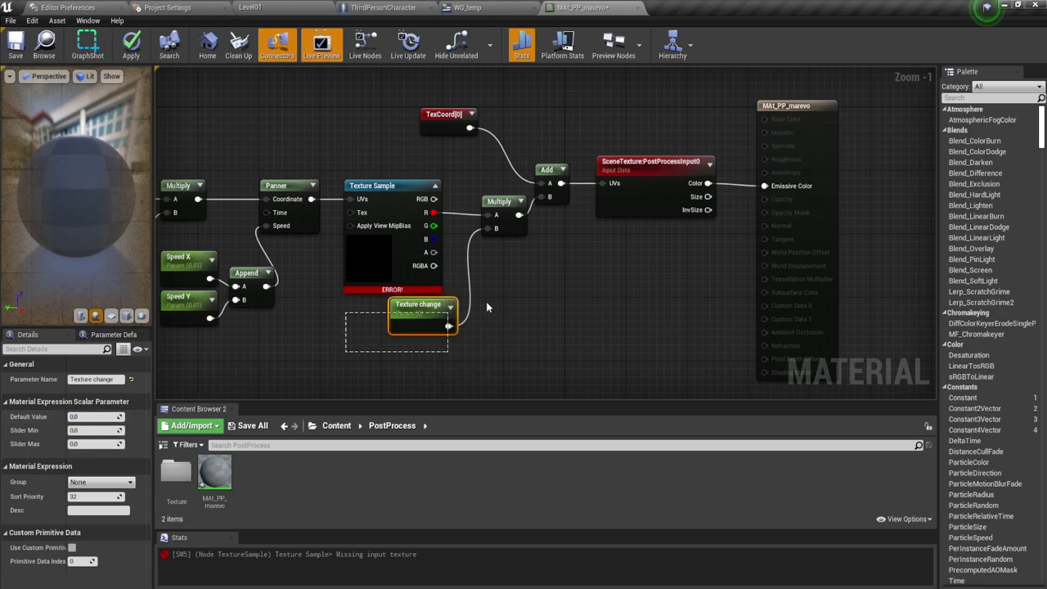
pyautogui.click(92, 417)
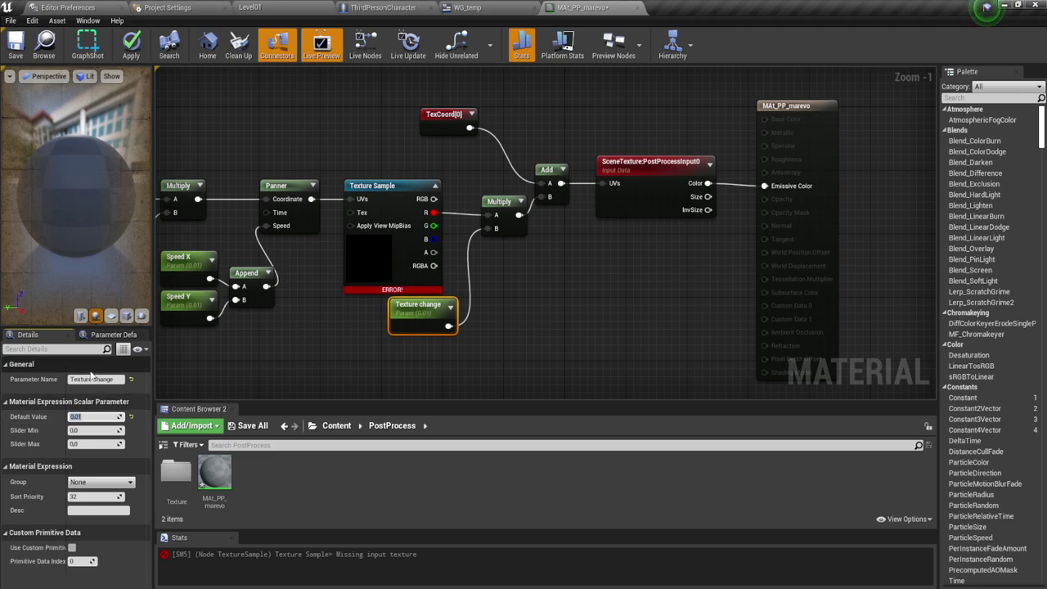
pyautogui.click(400, 209)
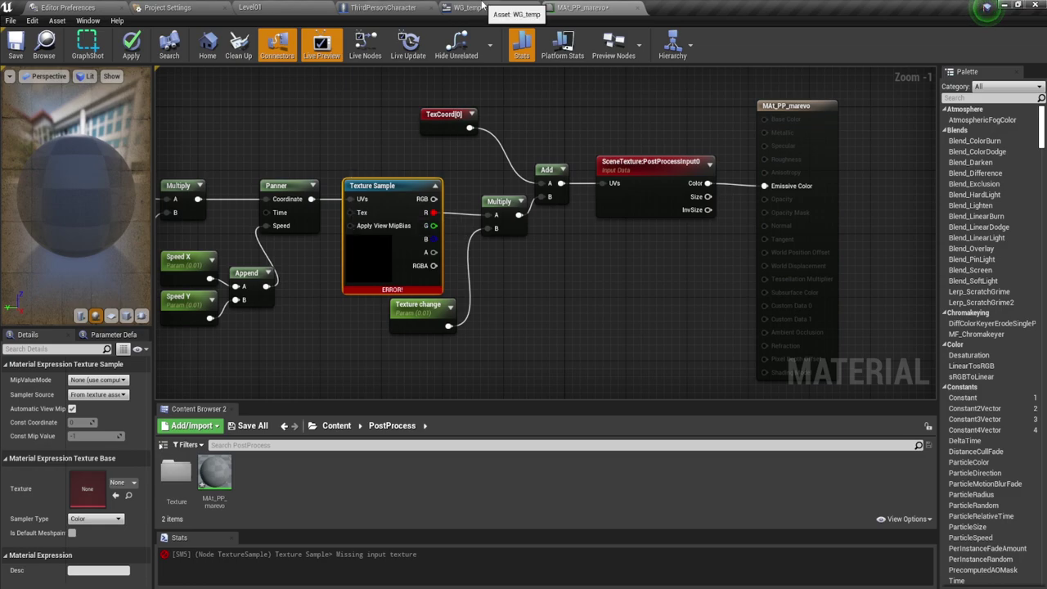
# Back in Level01, open the PostProcess Texture folder and select the Marevo_3 texture
pyautogui.click(242, 7)
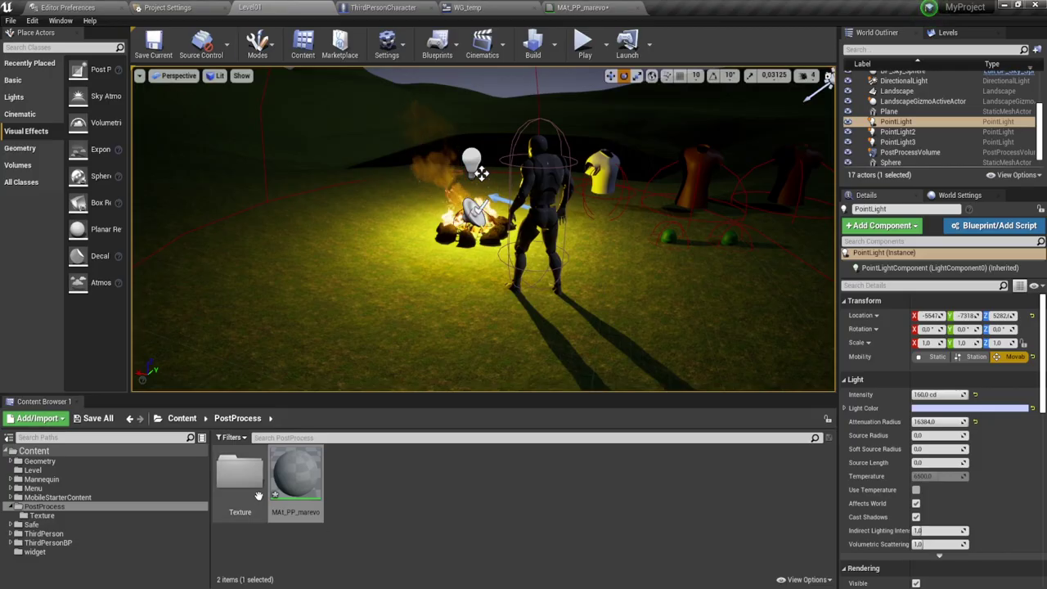
pyautogui.doubleClick(237, 471)
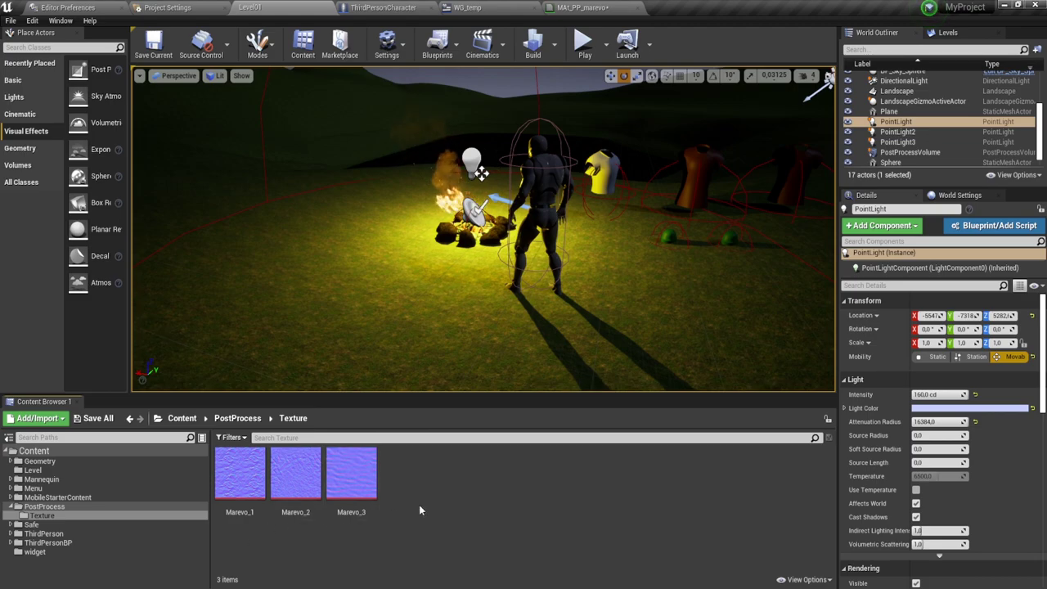
pyautogui.click(354, 483)
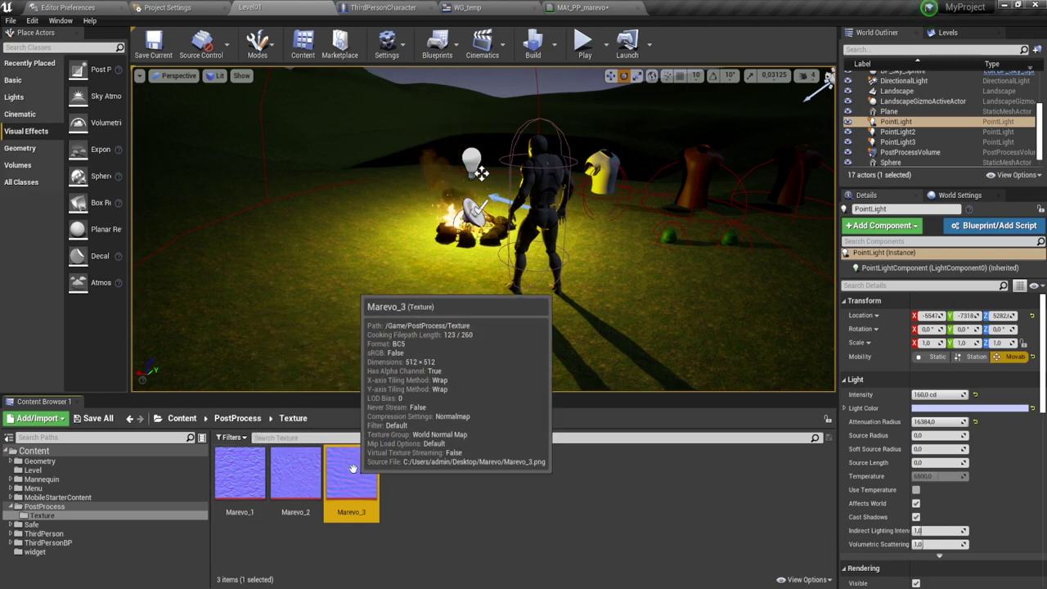
pyautogui.click(422, 500)
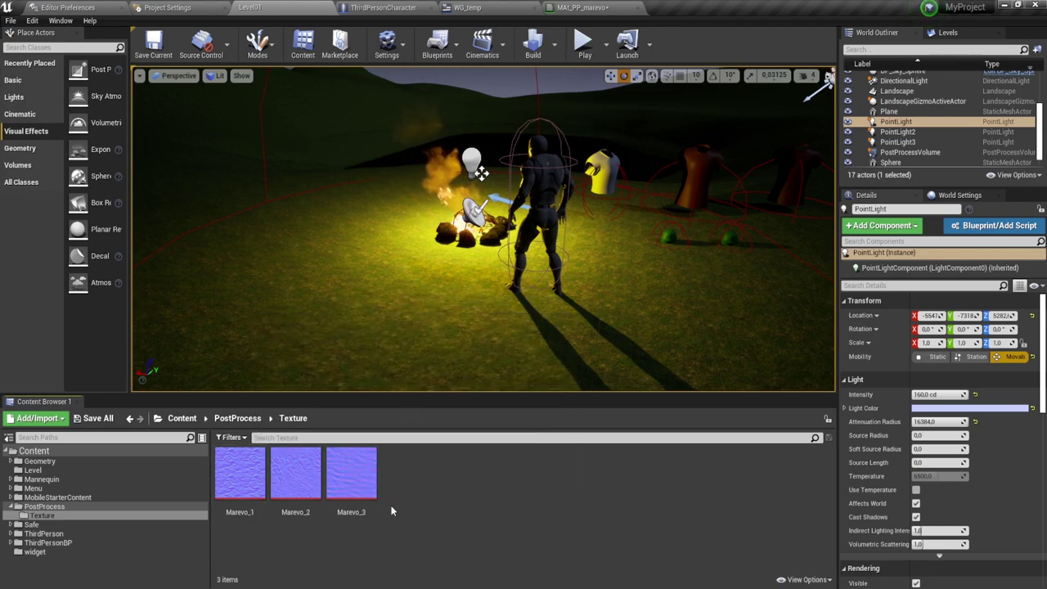
pyautogui.click(355, 483)
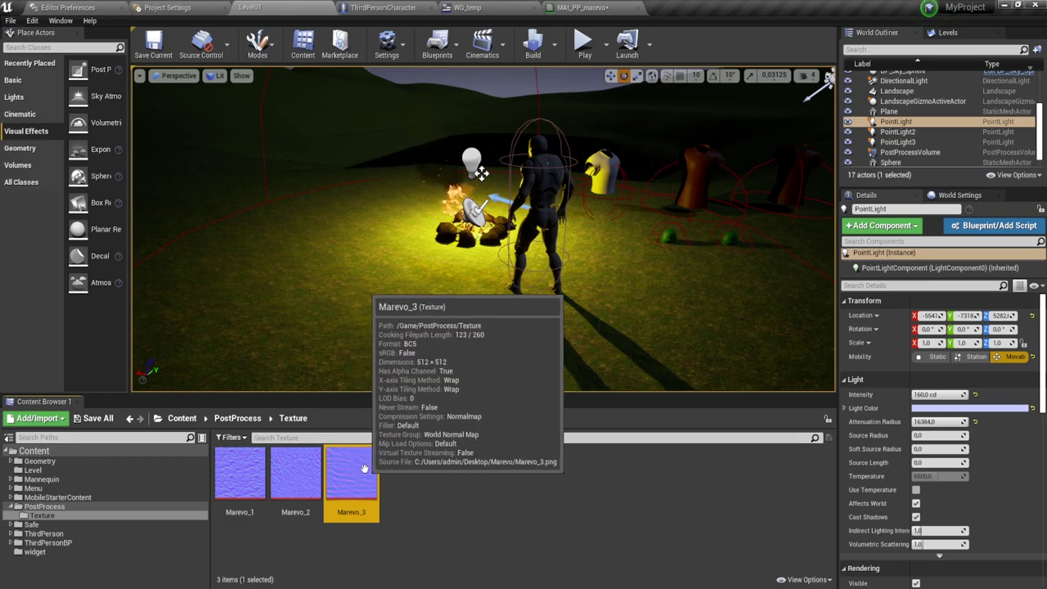
# Preview the Marevo_2 and Marevo_1 normal maps, closing each texture editor afterwards
pyautogui.click(296, 474)
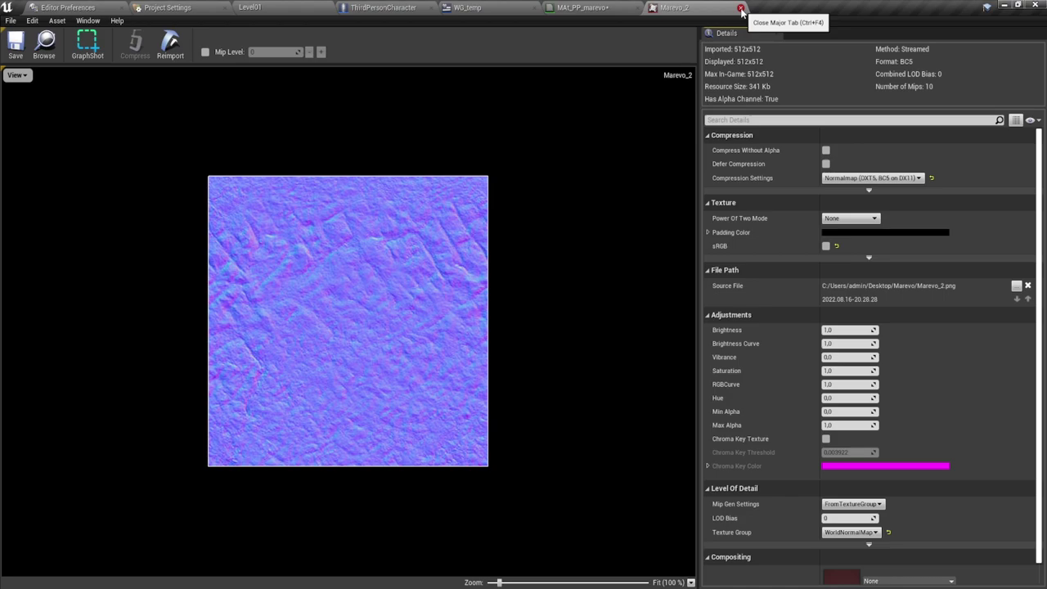
pyautogui.click(741, 8)
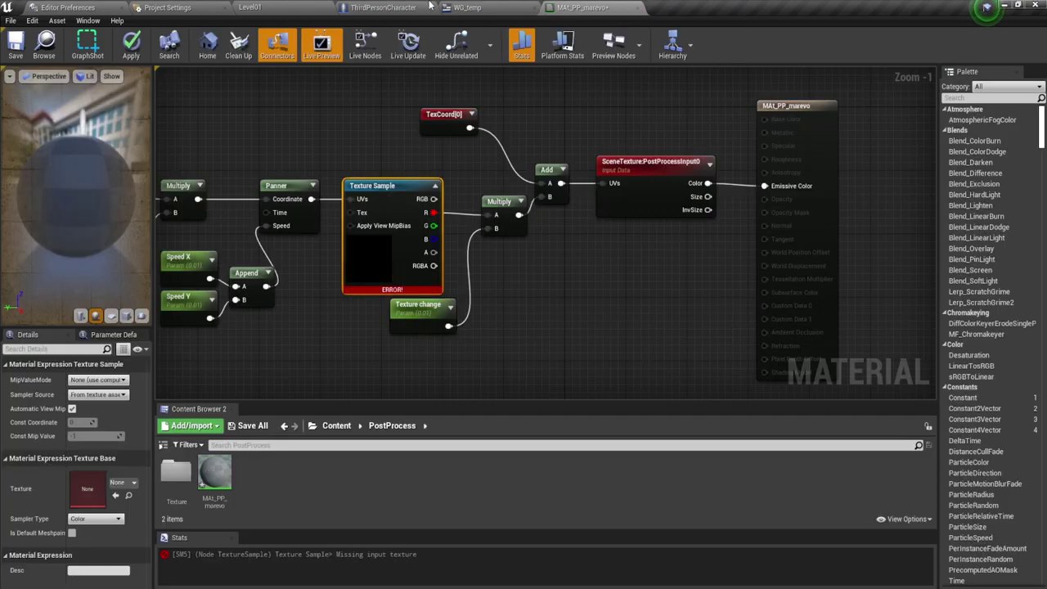
pyautogui.click(279, 7)
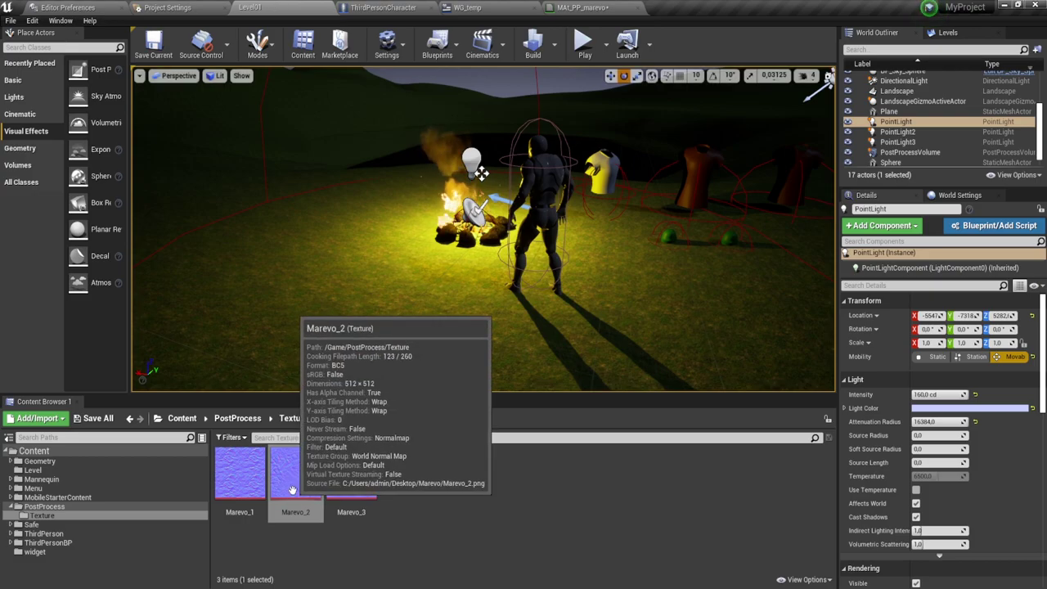
pyautogui.doubleClick(252, 483)
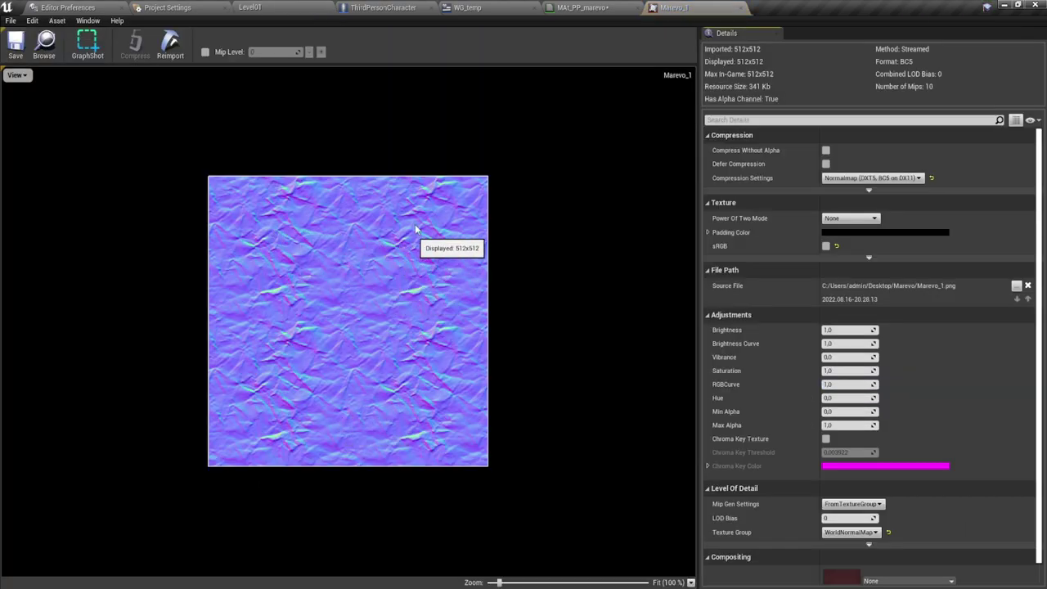
pyautogui.click(744, 8)
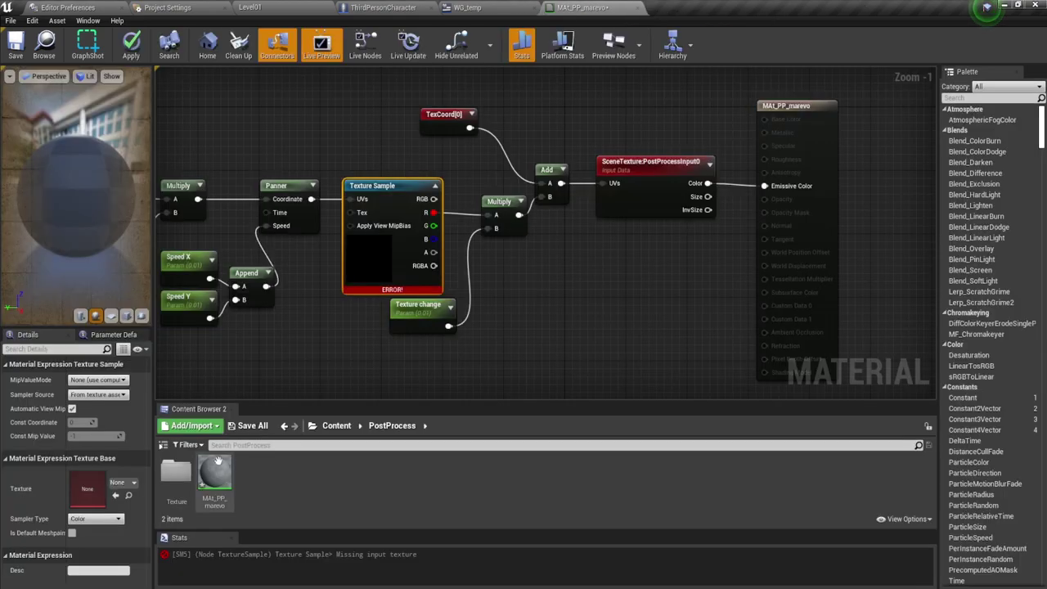
# Assign the selected Marevo normal map to the Texture Sample, fit the graph, and apply the material
pyautogui.click(116, 495)
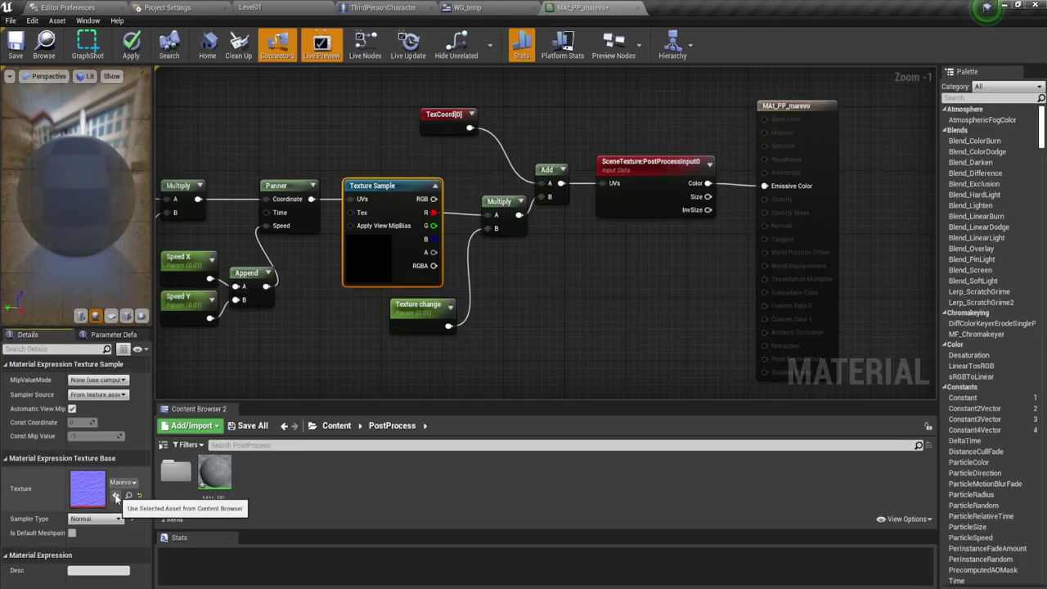
pyautogui.press('Home')
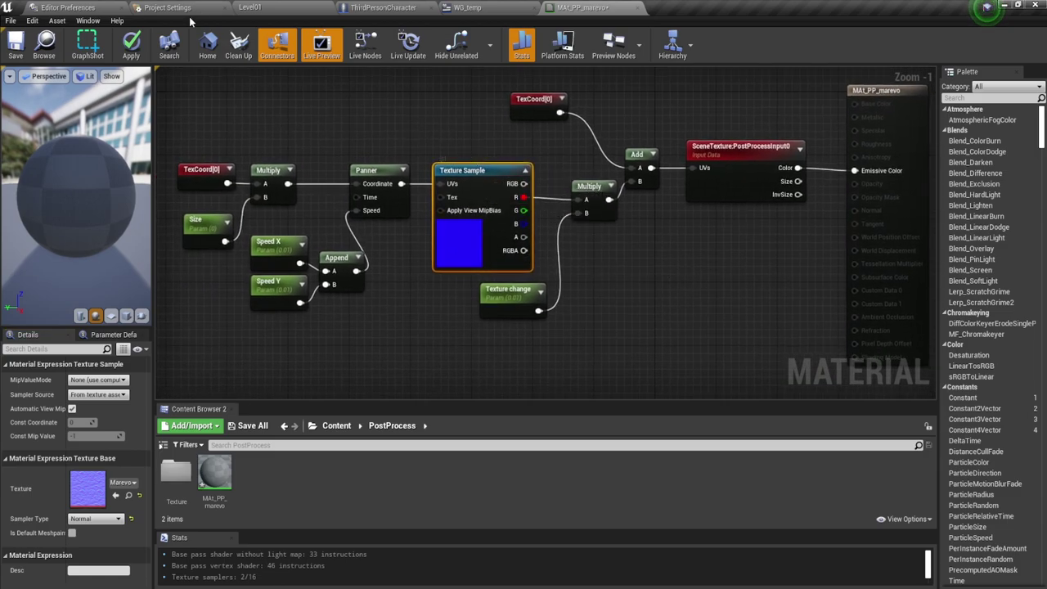
pyautogui.click(18, 43)
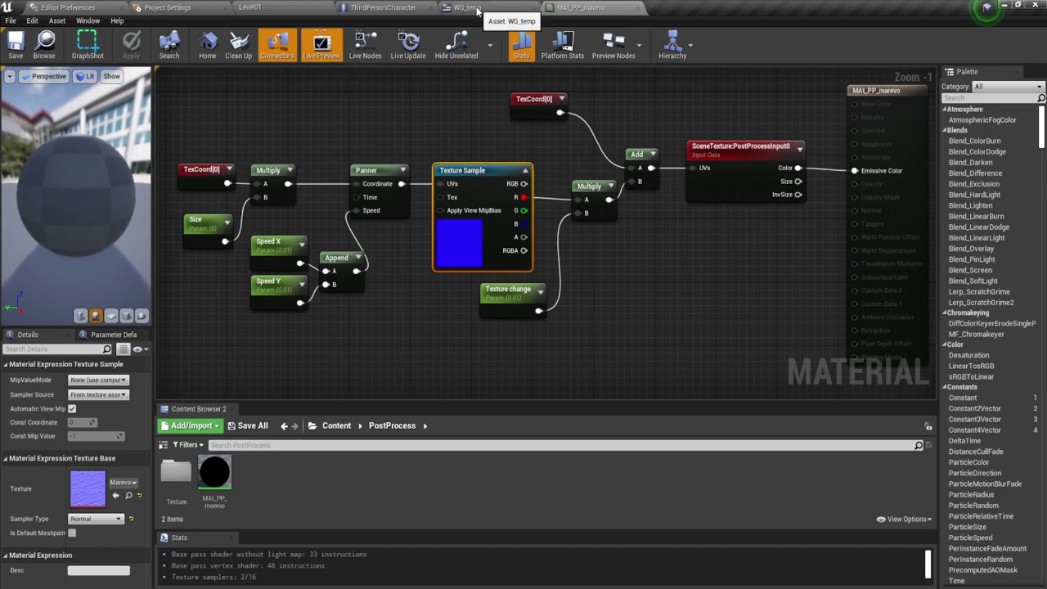
# Return to Level01, select the PostProcessVolume in the World Outliner, and scroll through its Details
pyautogui.click(250, 8)
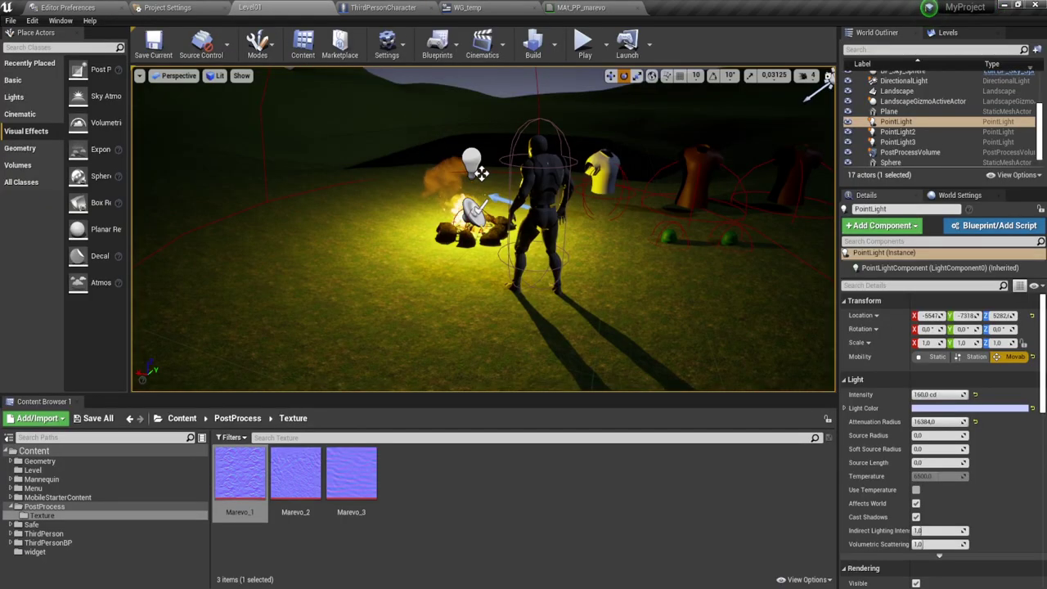
pyautogui.moveTo(479, 172); pyautogui.dragTo(444, 187, button='right')
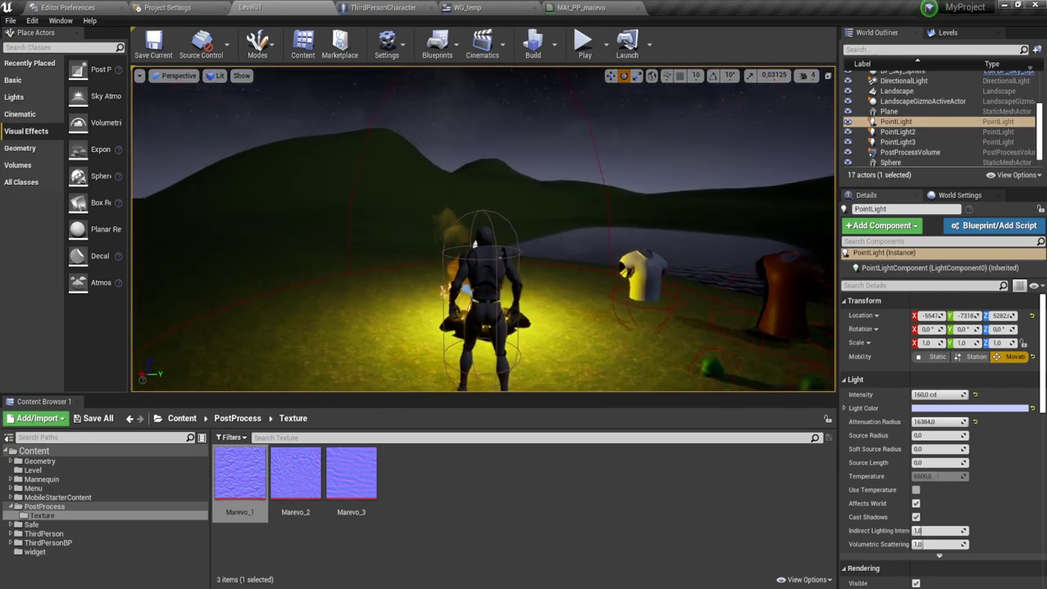
pyautogui.press('f')
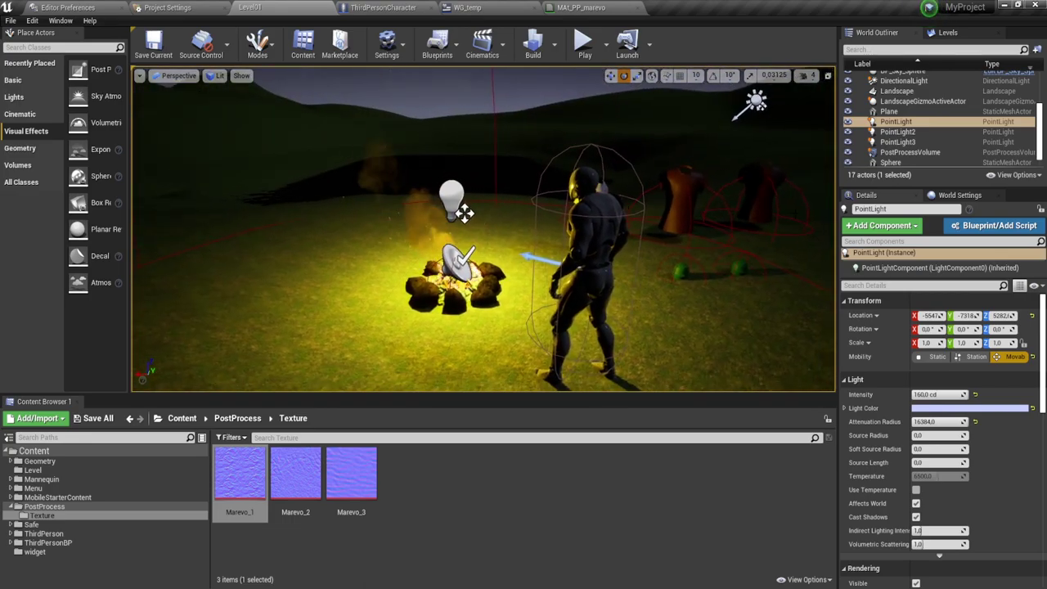
pyautogui.scroll(-1, 863, 131)
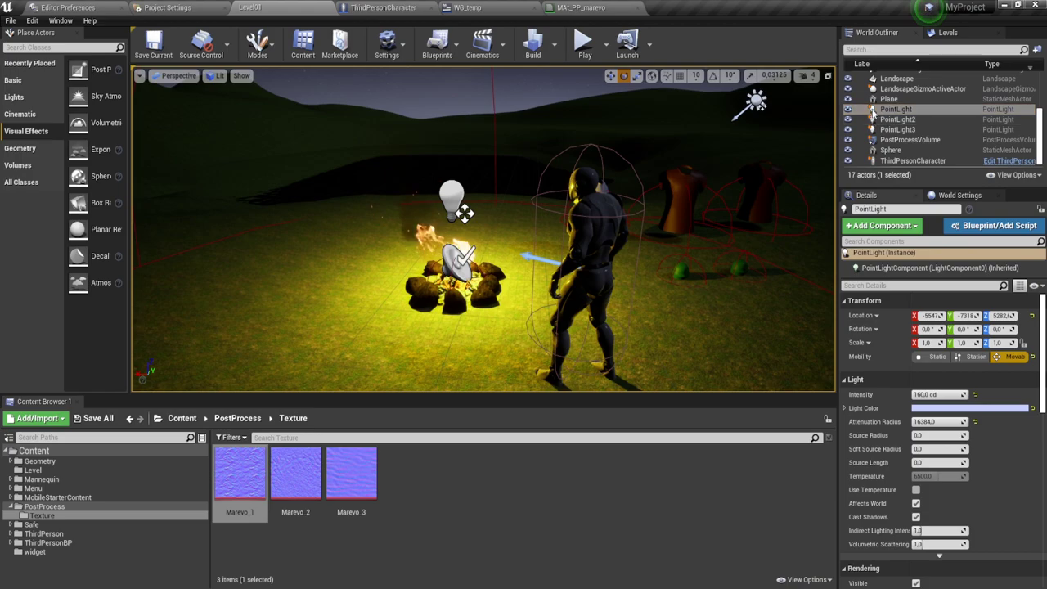
pyautogui.click(900, 141)
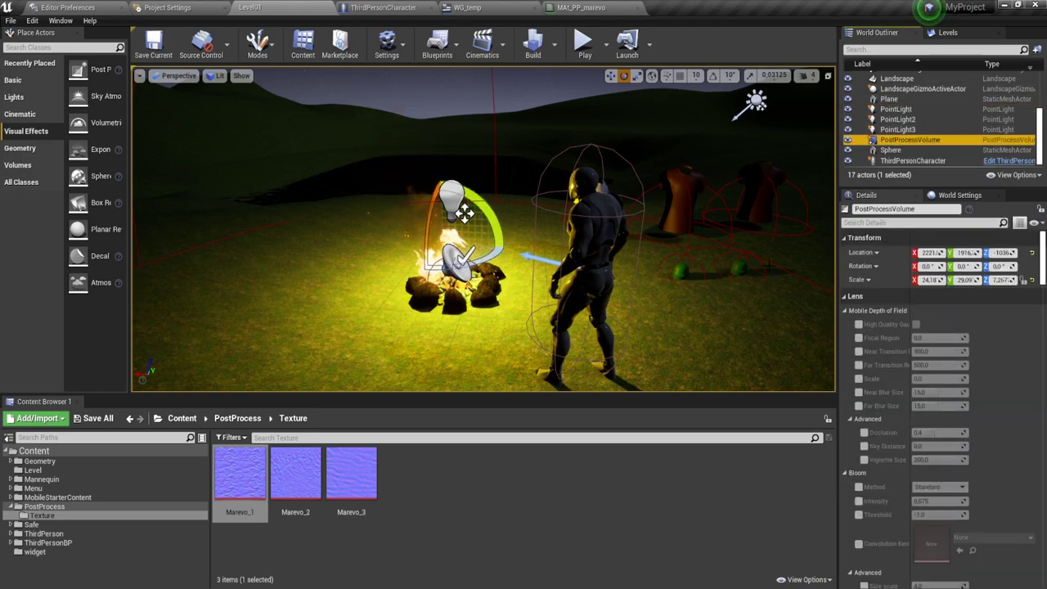
pyautogui.scroll(-2, 904, 319)
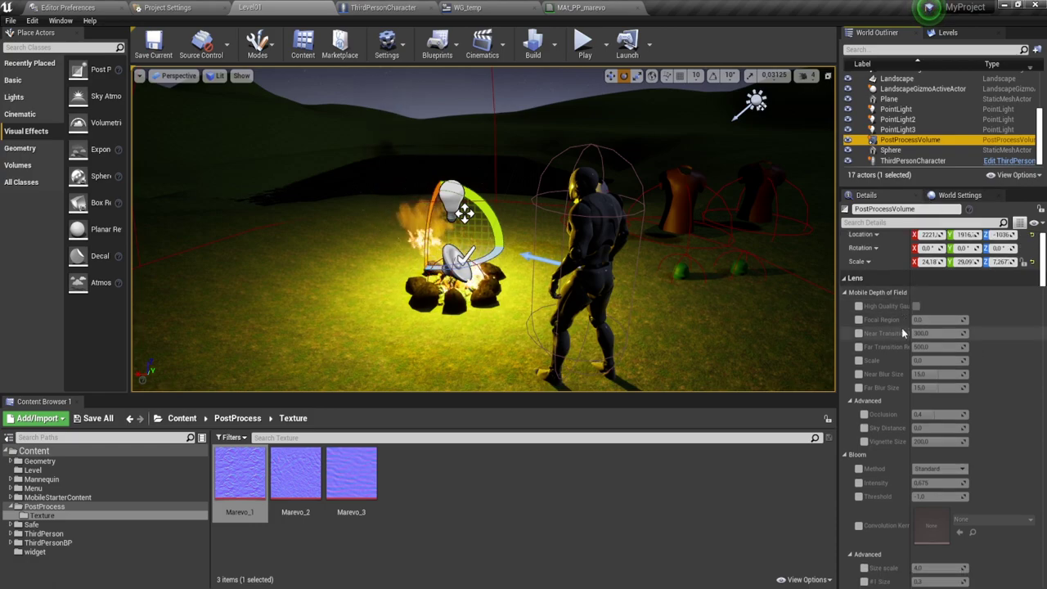
pyautogui.scroll(-1, 902, 327)
pyautogui.scroll(-2, 901, 327)
pyautogui.scroll(-3, 902, 327)
pyautogui.scroll(-2, 901, 327)
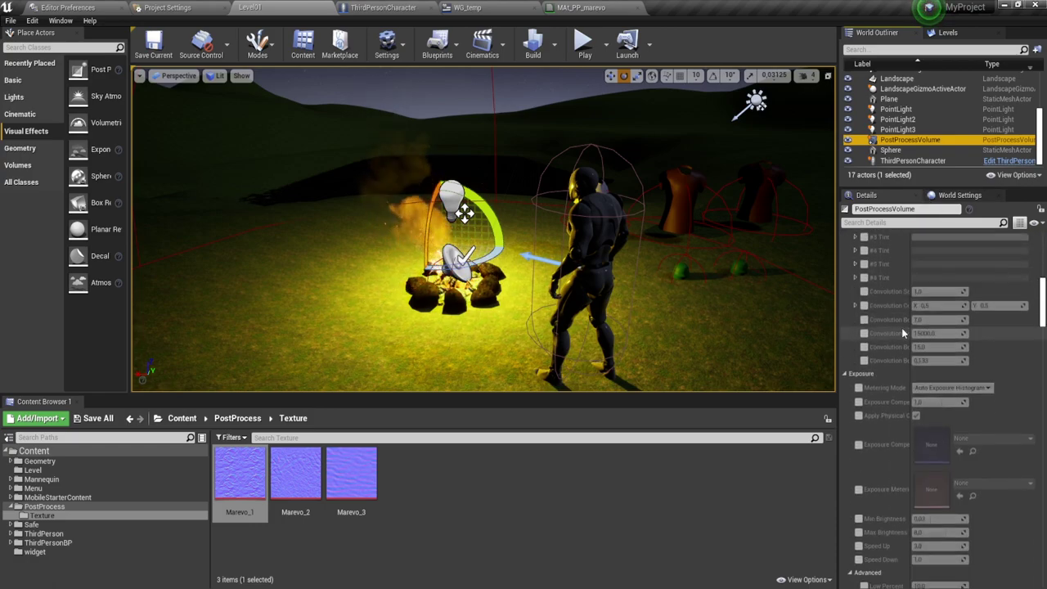
pyautogui.scroll(-1, 907, 315)
pyautogui.scroll(-2, 907, 318)
pyautogui.scroll(-2, 907, 317)
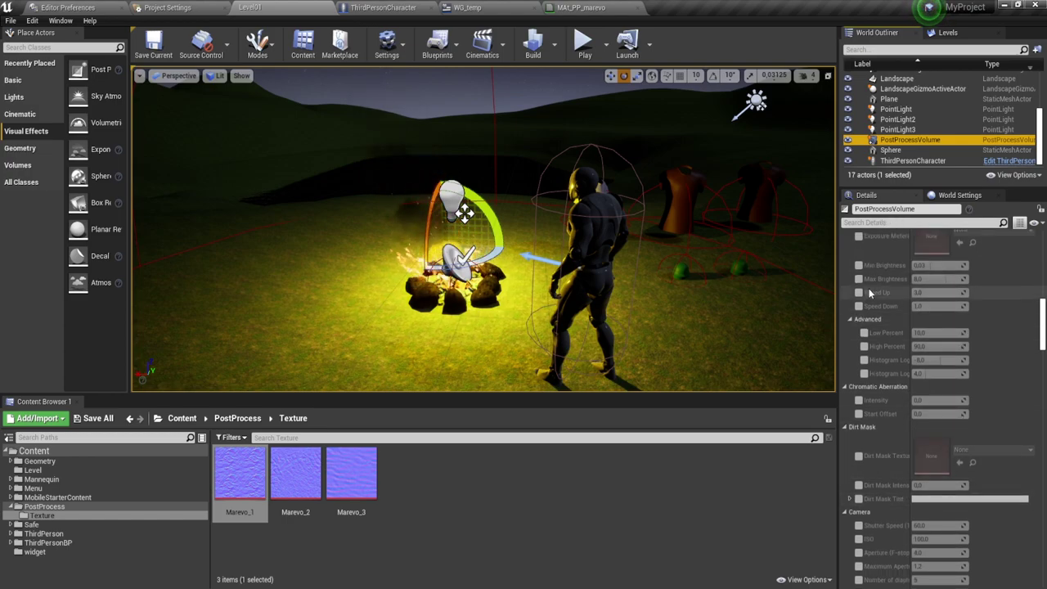
# Filter the volume's Details by 'mater' and add an Asset reference element to Post Process Materials
pyautogui.click(906, 222)
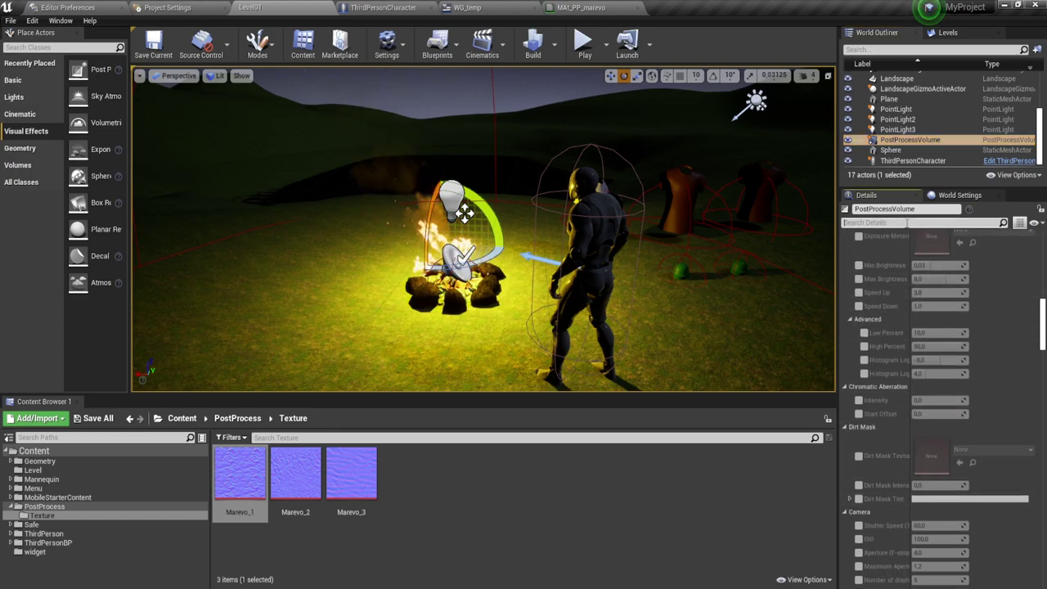
pyautogui.write('mater')
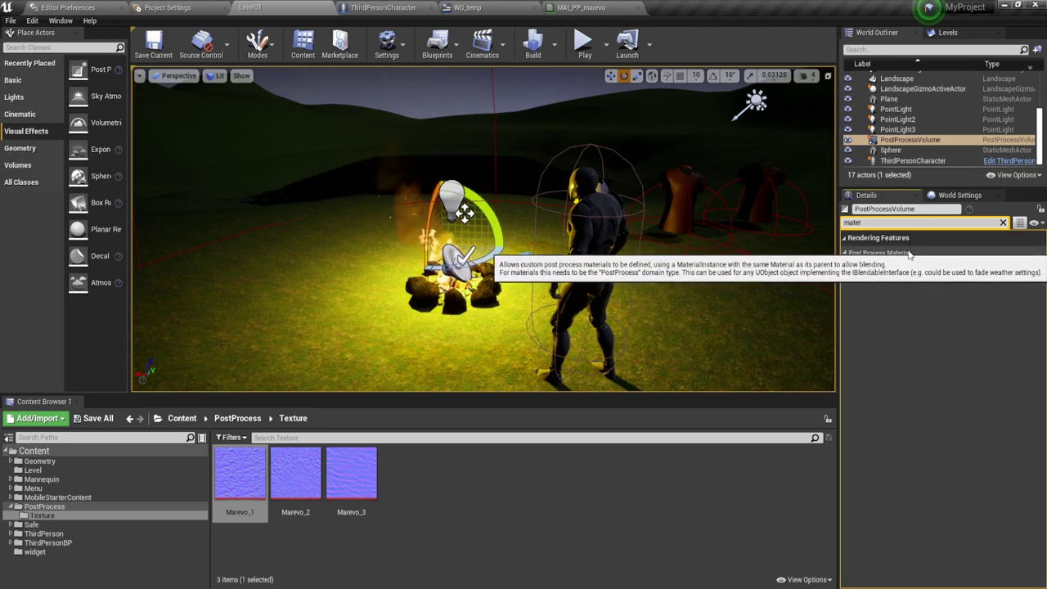
pyautogui.click(976, 267)
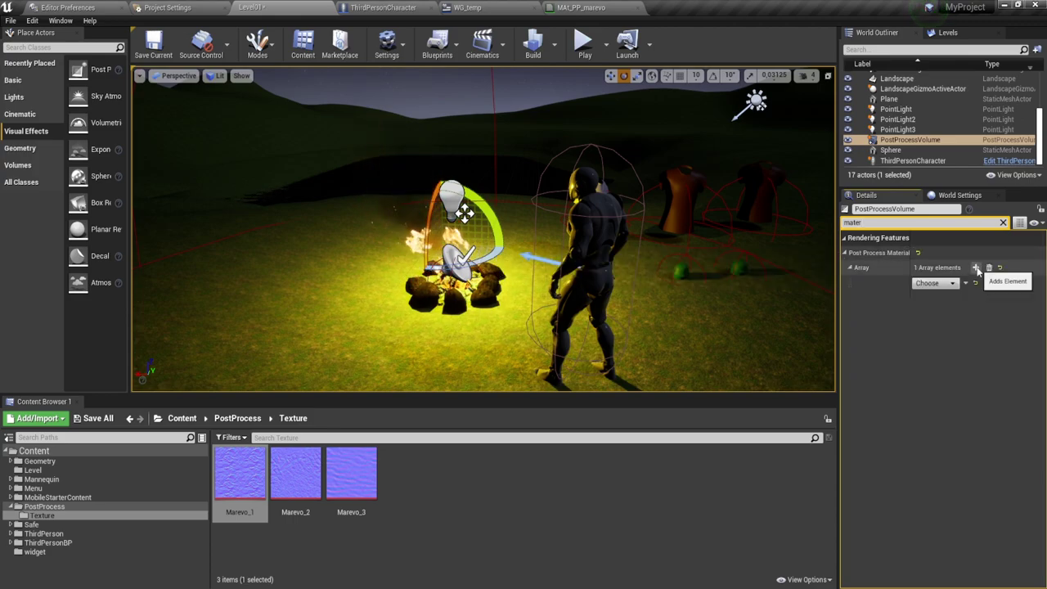
pyautogui.click(935, 283)
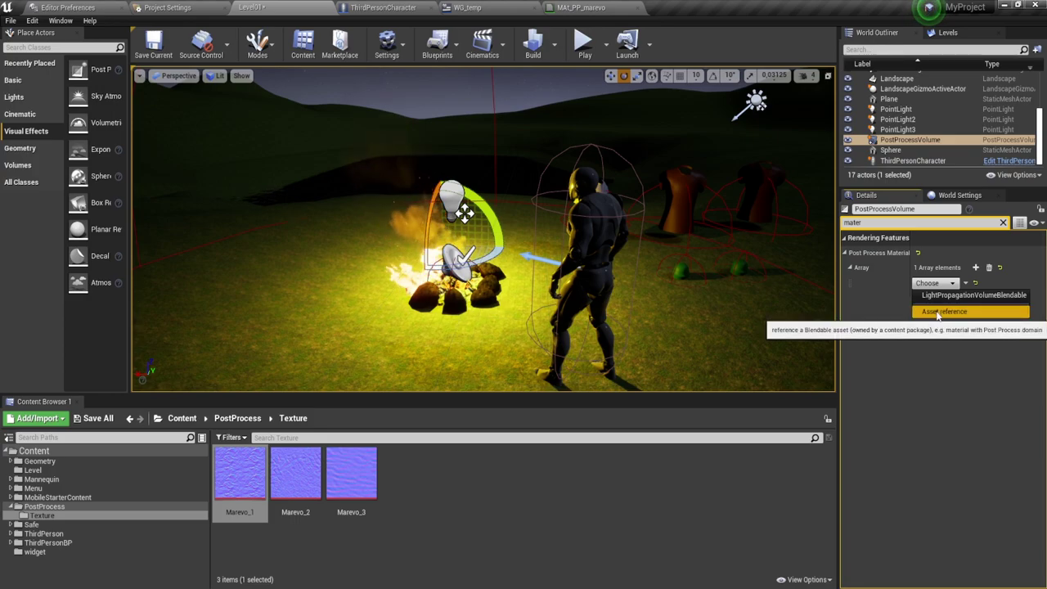
pyautogui.click(936, 311)
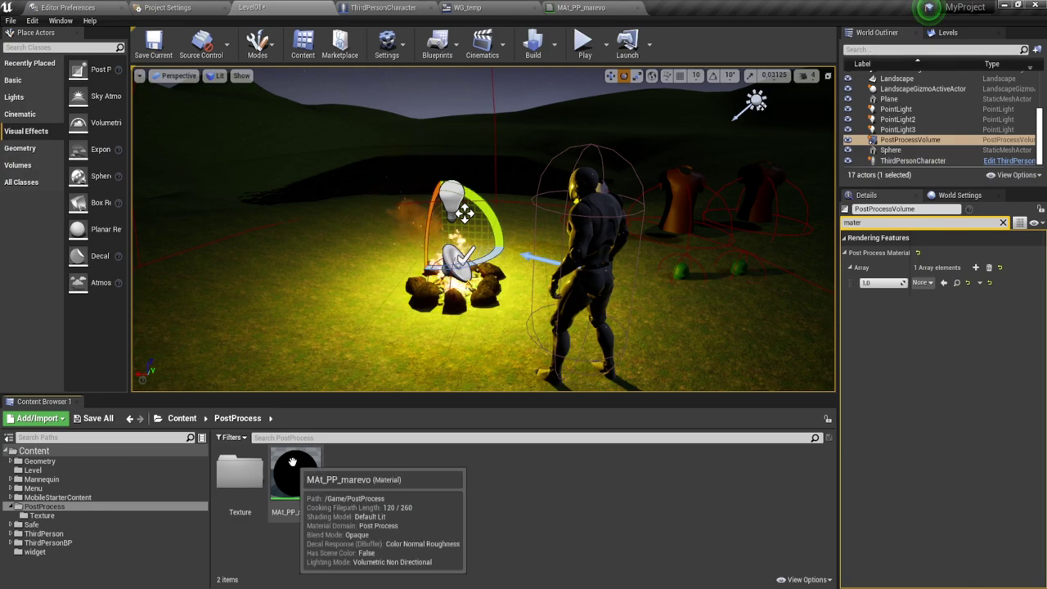
# Create the MAt_PP_marevo_Inst material instance and assign it to that post process slot
pyautogui.rightClick(336, 478)
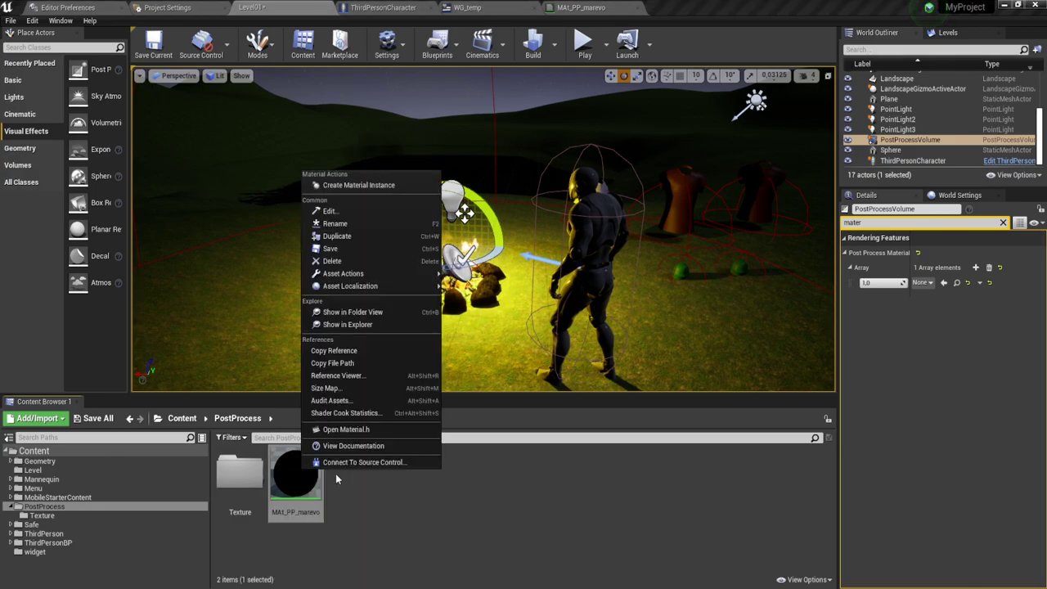
pyautogui.click(360, 185)
pyautogui.press('Return')
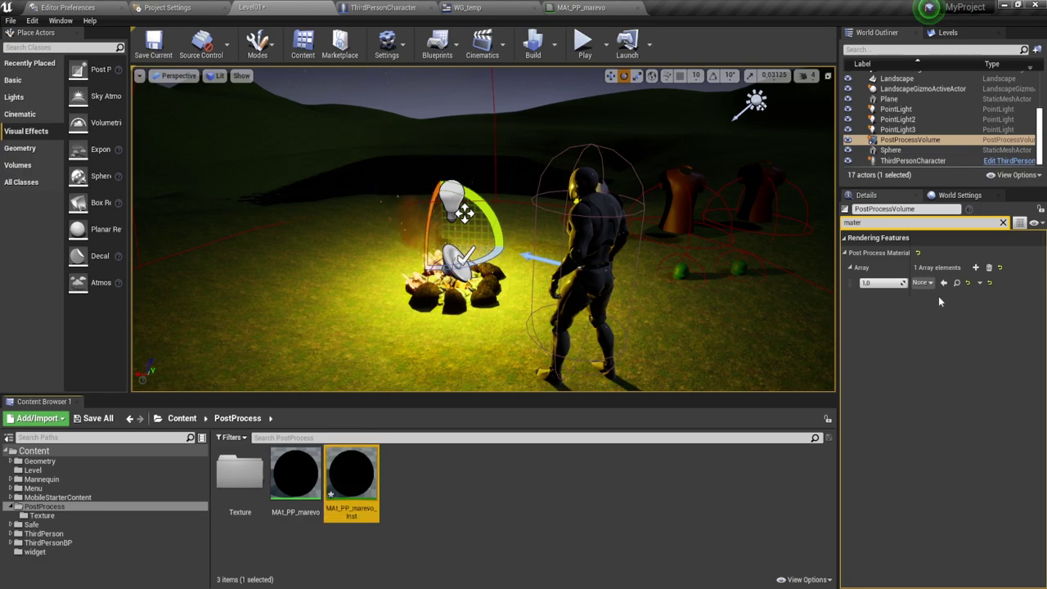
pyautogui.click(944, 282)
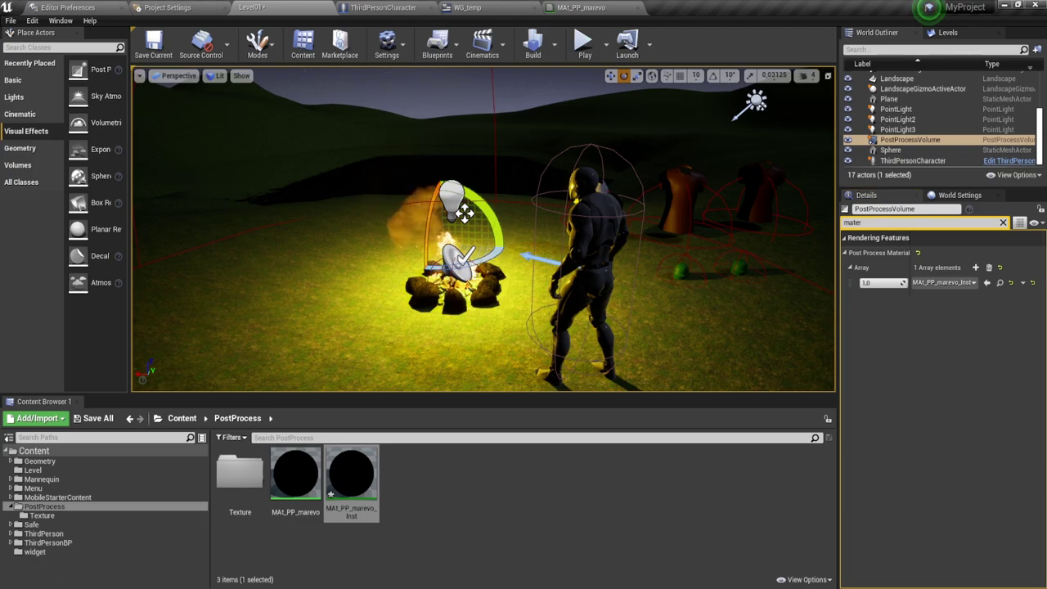
# Play the level in the viewport, look around the character and campfire, then stop playing
pyautogui.press('f')
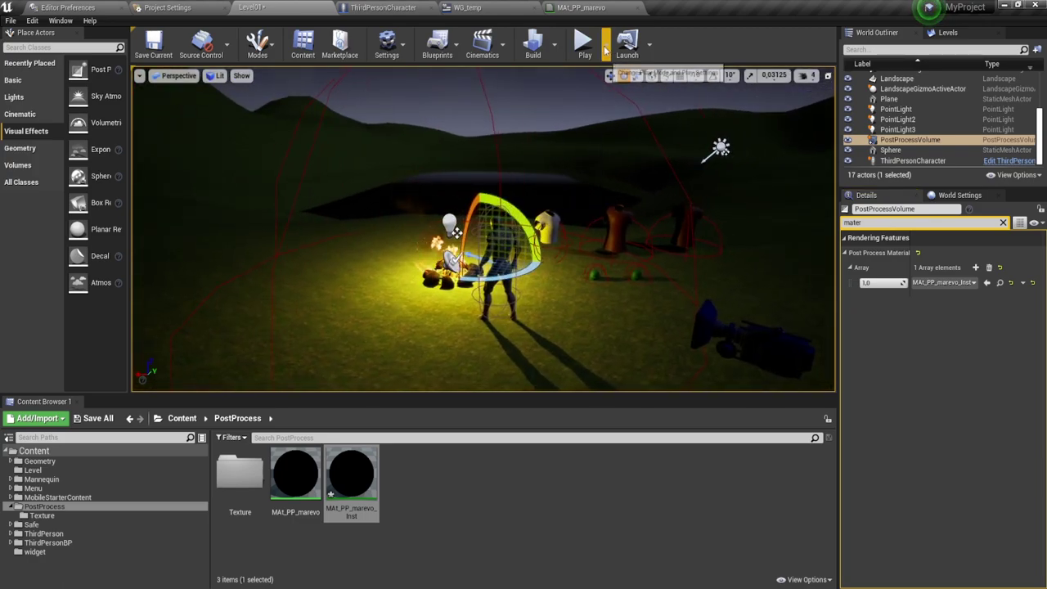
pyautogui.click(606, 45)
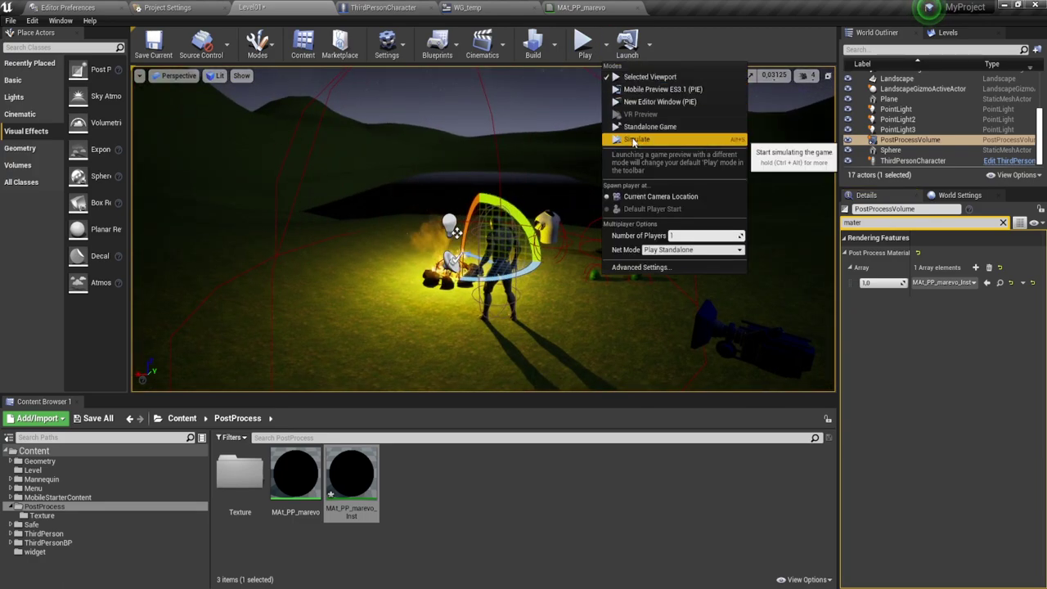
pyautogui.click(635, 142)
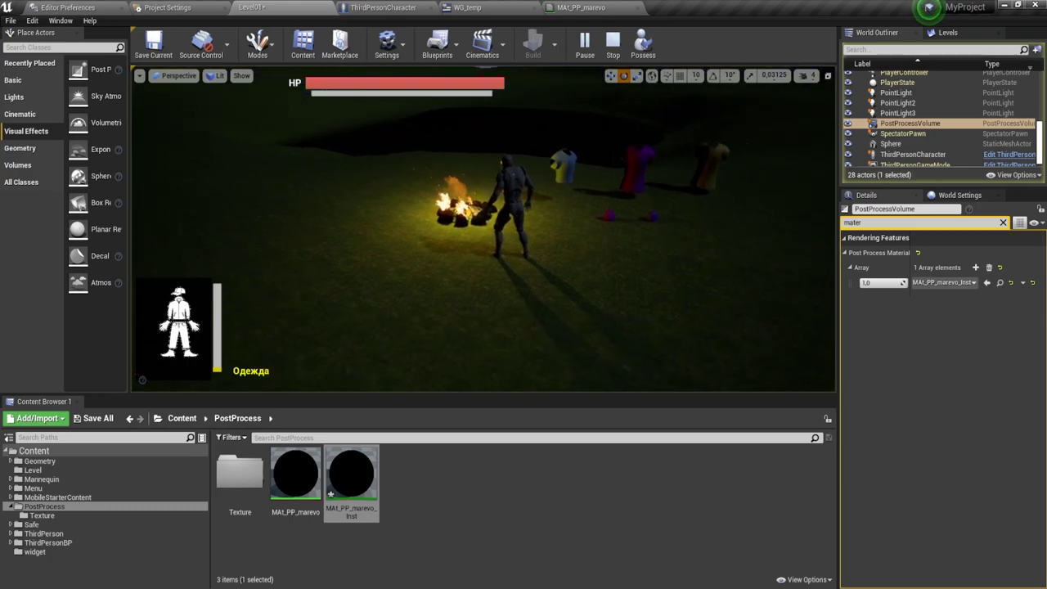
pyautogui.moveTo(483, 229); pyautogui.dragTo(482, 229, button='right')
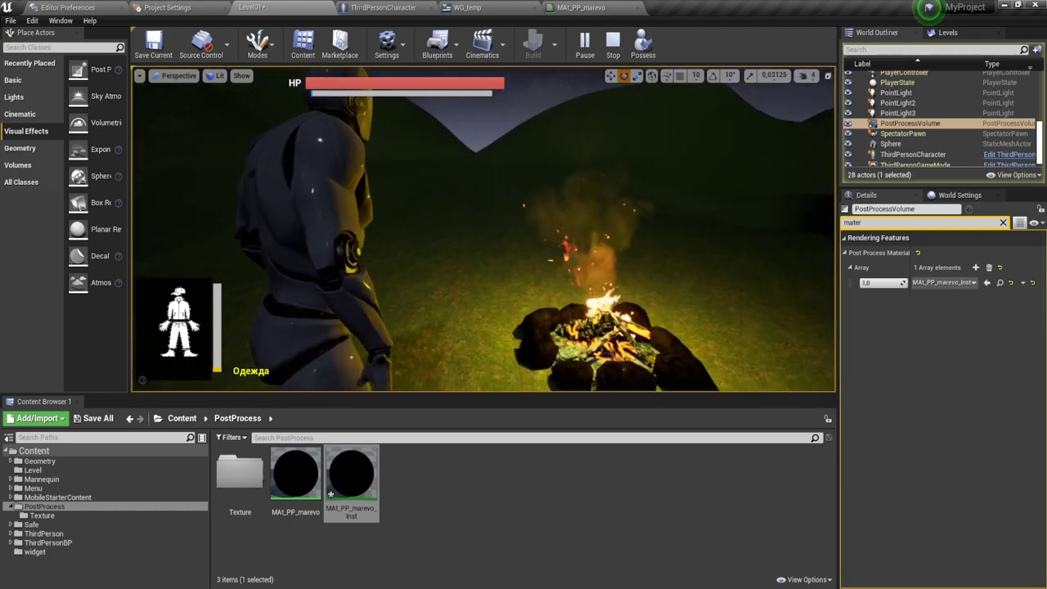
pyautogui.scroll(-5, 643, 95)
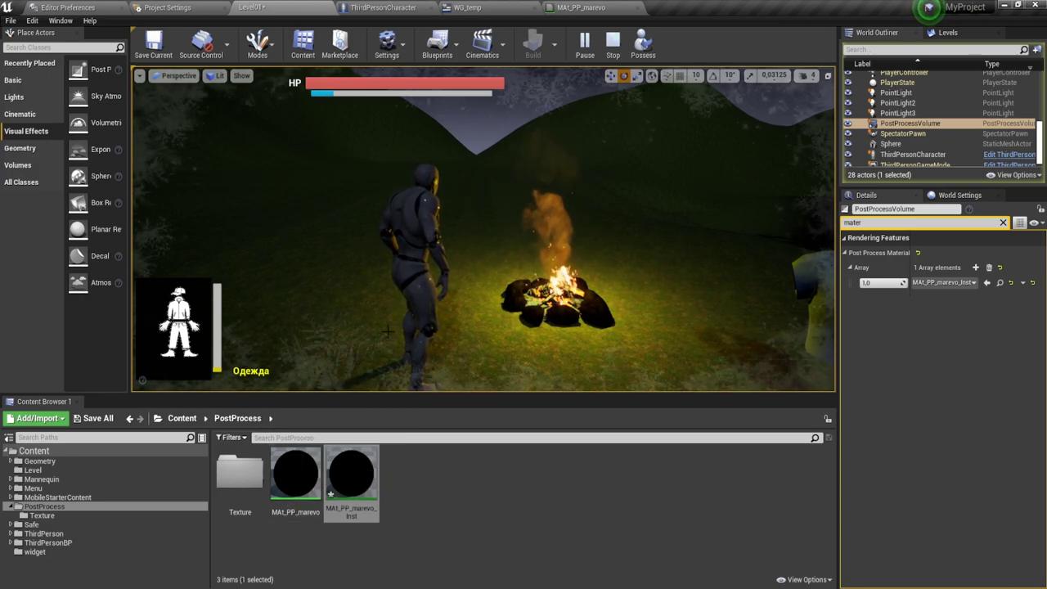
pyautogui.press('Escape')
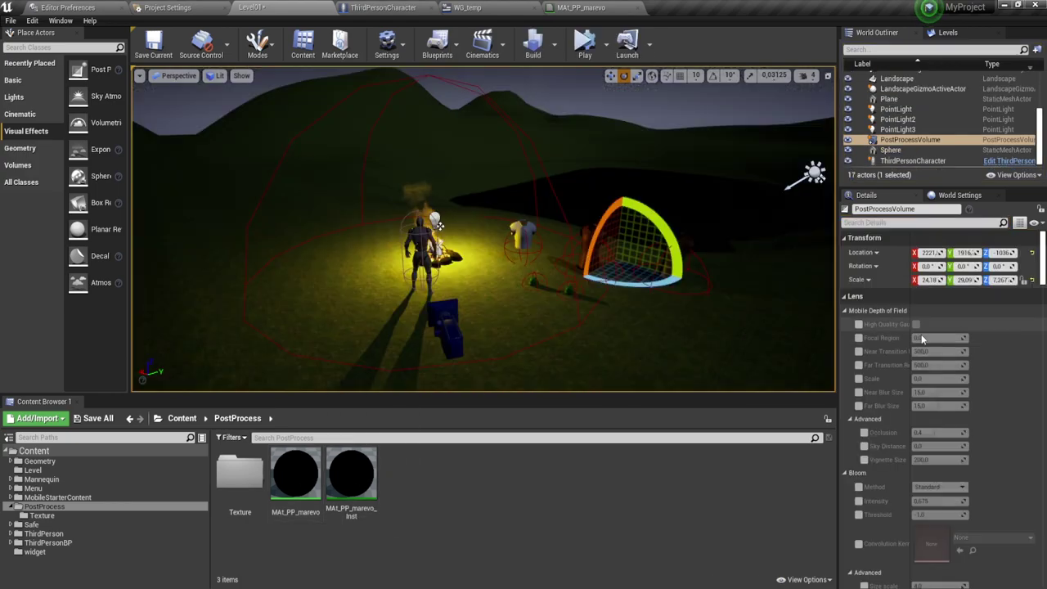
# Filter Details by 'unb' and enable Infinite Extent (Unbound) on the PostProcessVolume
pyautogui.click(909, 222)
pyautogui.write('un')
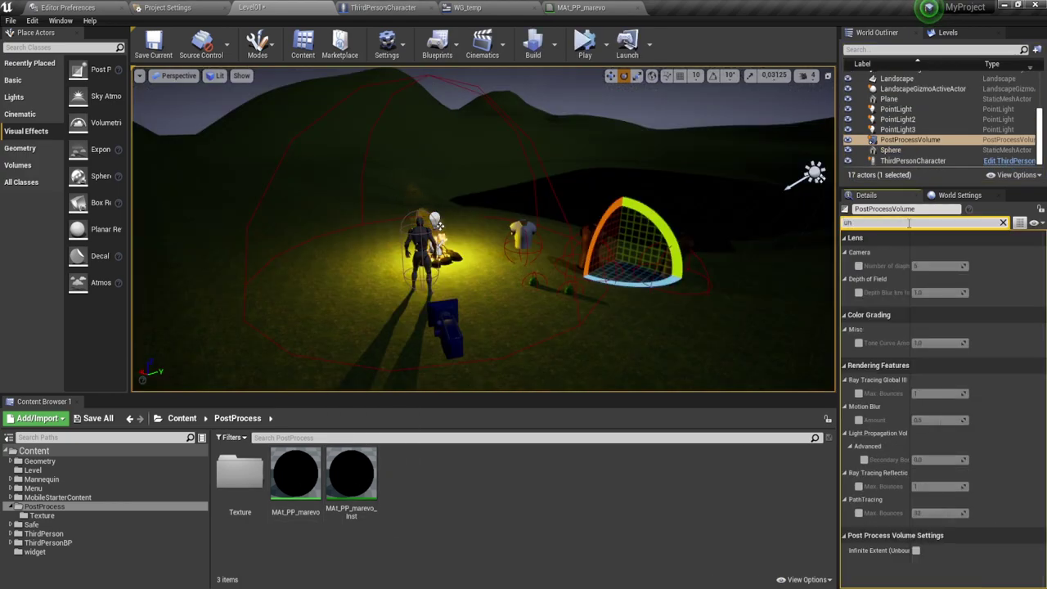
pyautogui.write('b')
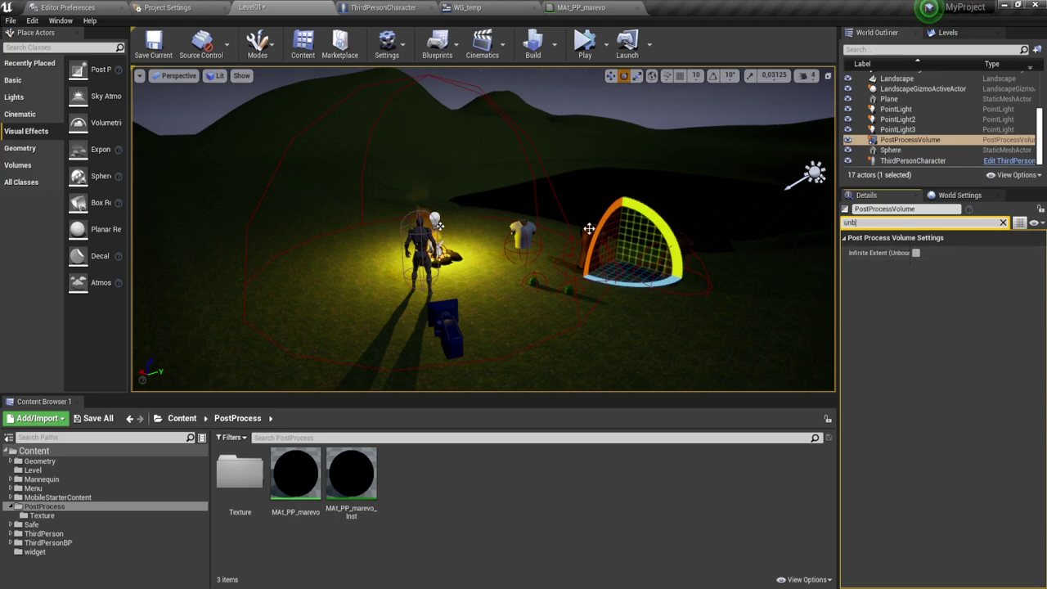
pyautogui.moveTo(491, 246); pyautogui.dragTo(578, 321, button='right')
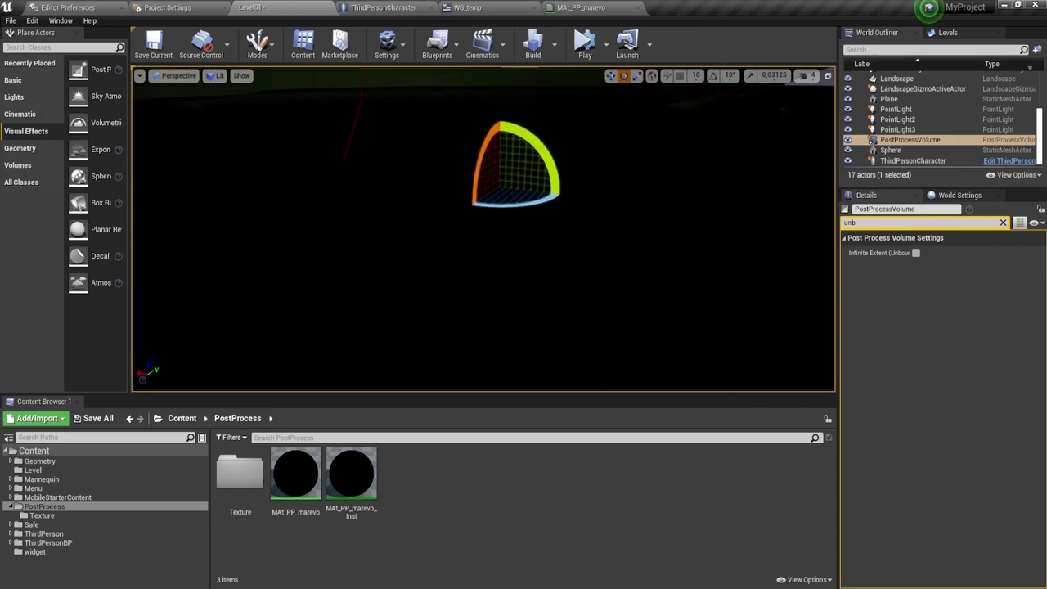
pyautogui.press('f')
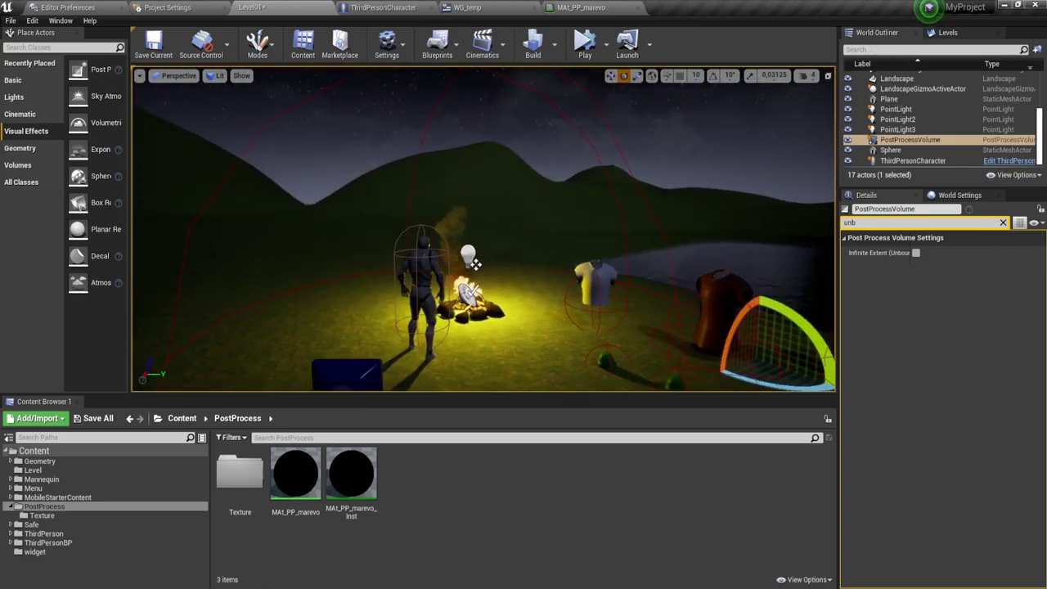
pyautogui.click(916, 252)
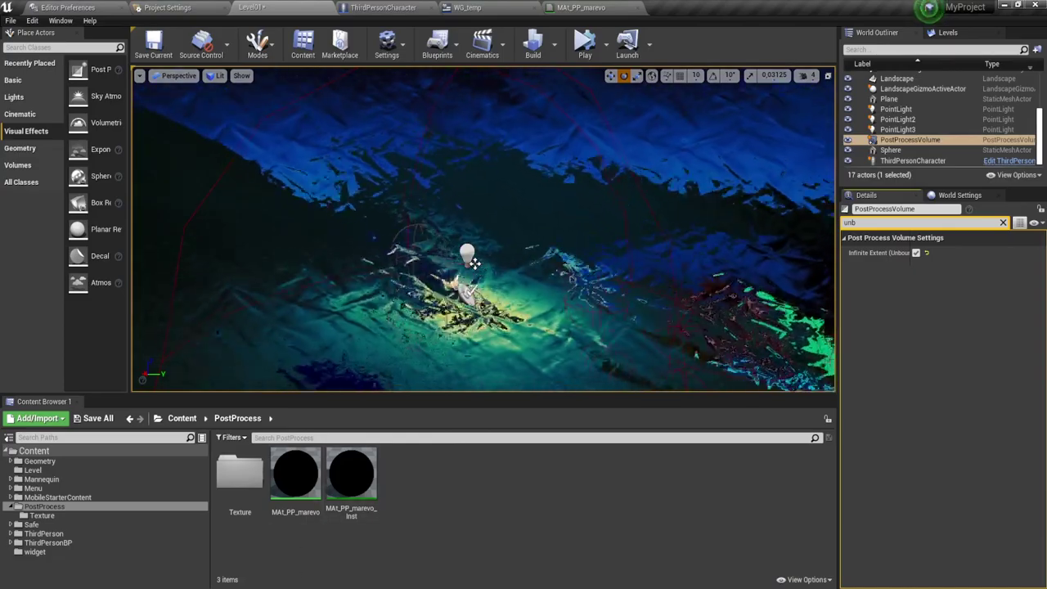
# Open MAt_PP_marevo_Inst and float its editor window at the upper left
pyautogui.click(351, 477)
pyautogui.doubleClick(354, 477)
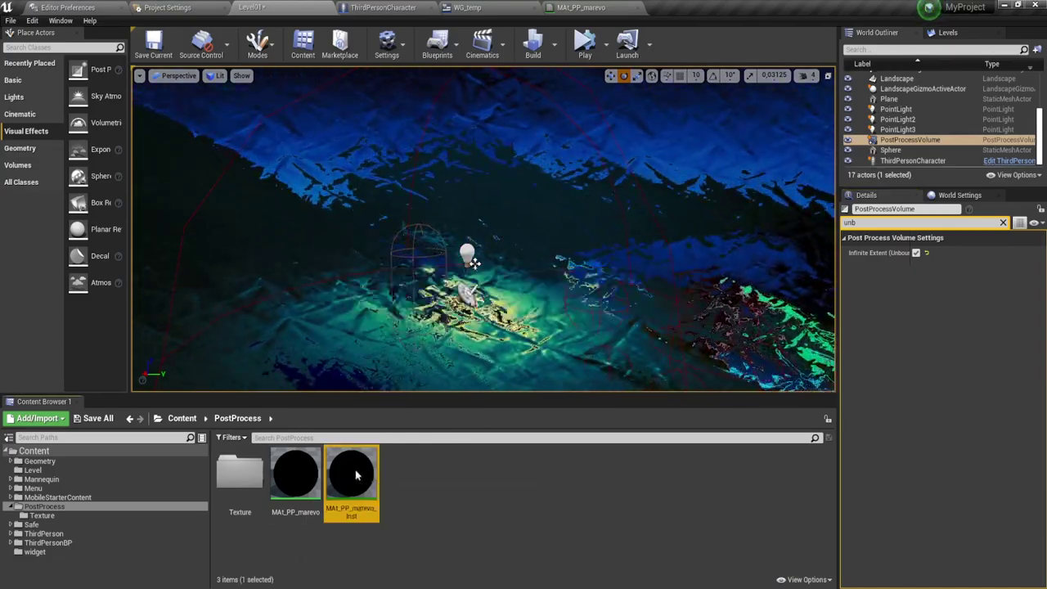
pyautogui.moveTo(720, 8)
pyautogui.mouseDown()
pyautogui.moveTo(360, 136)
pyautogui.moveTo(327, 169)
pyautogui.mouseUp()
pyautogui.click(274, 10)
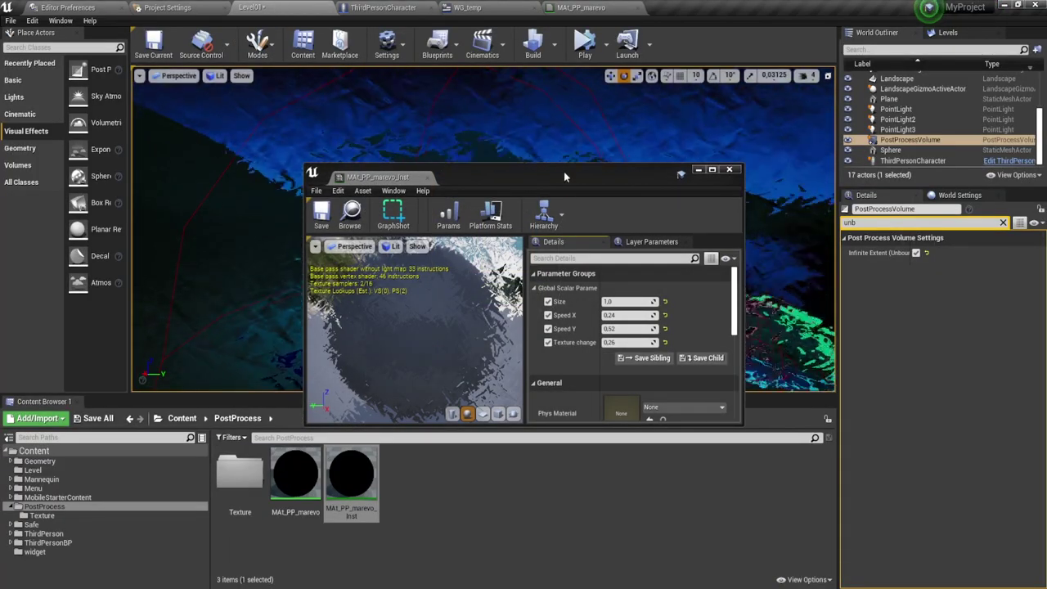
pyautogui.moveTo(564, 173); pyautogui.dragTo(259, 91)
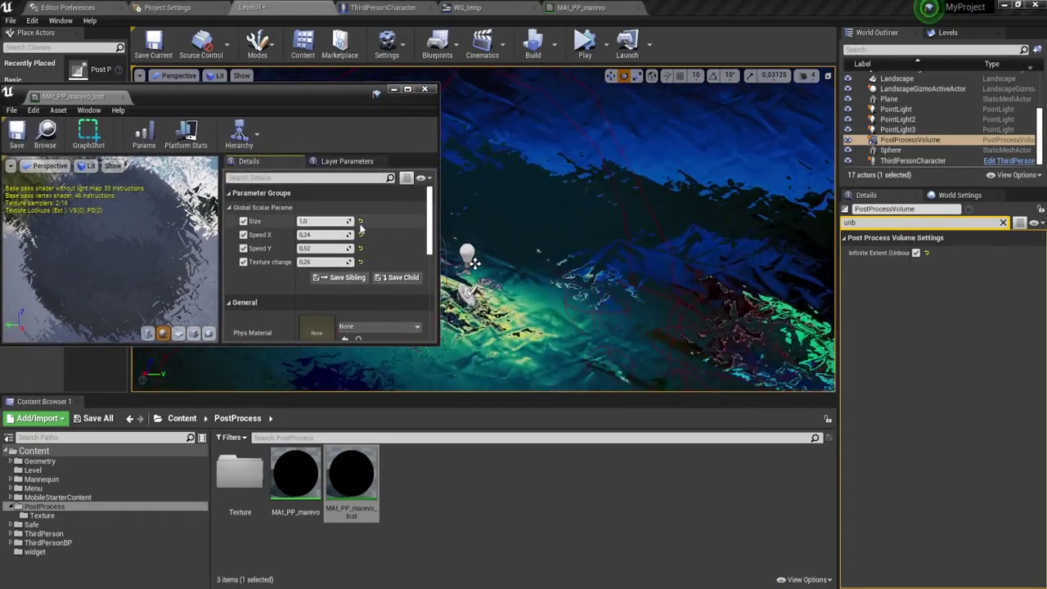
# Reset Size to 0.0 and Speed X, Texture change and Speed Y to 0.01
pyautogui.click(360, 220)
pyautogui.click(359, 235)
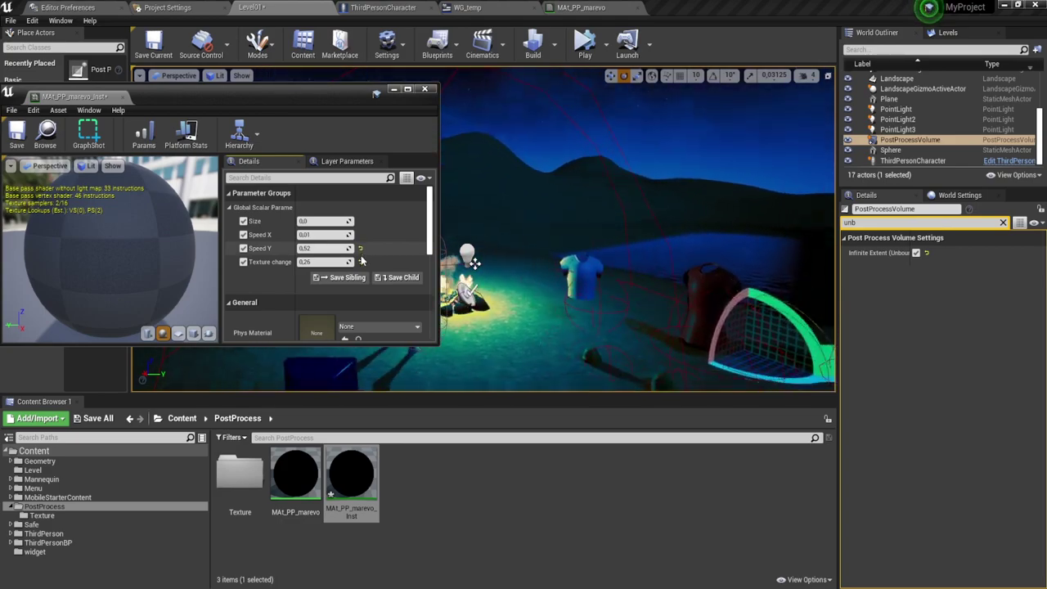
pyautogui.click(360, 261)
pyautogui.click(360, 247)
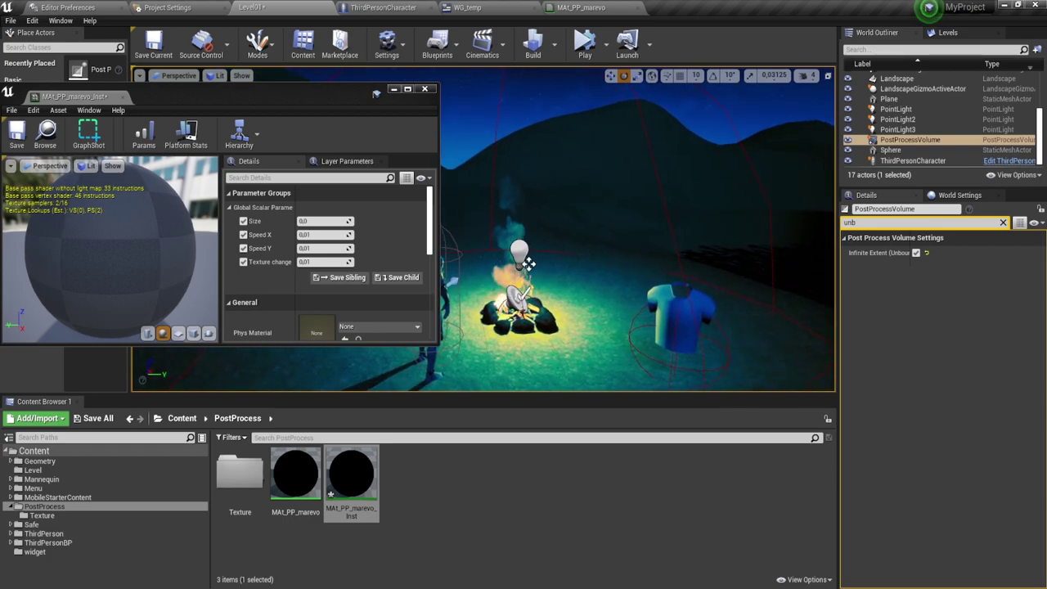
pyautogui.click(1003, 223)
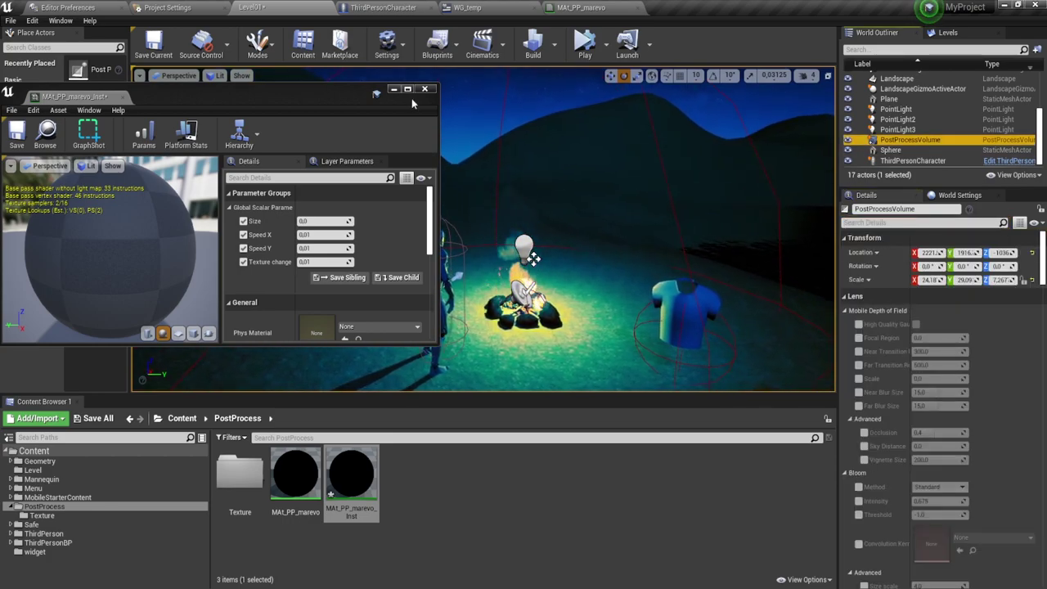
# Filter by 'mater' and remove all elements from the first volume's Post Process Materials
pyautogui.press('f')
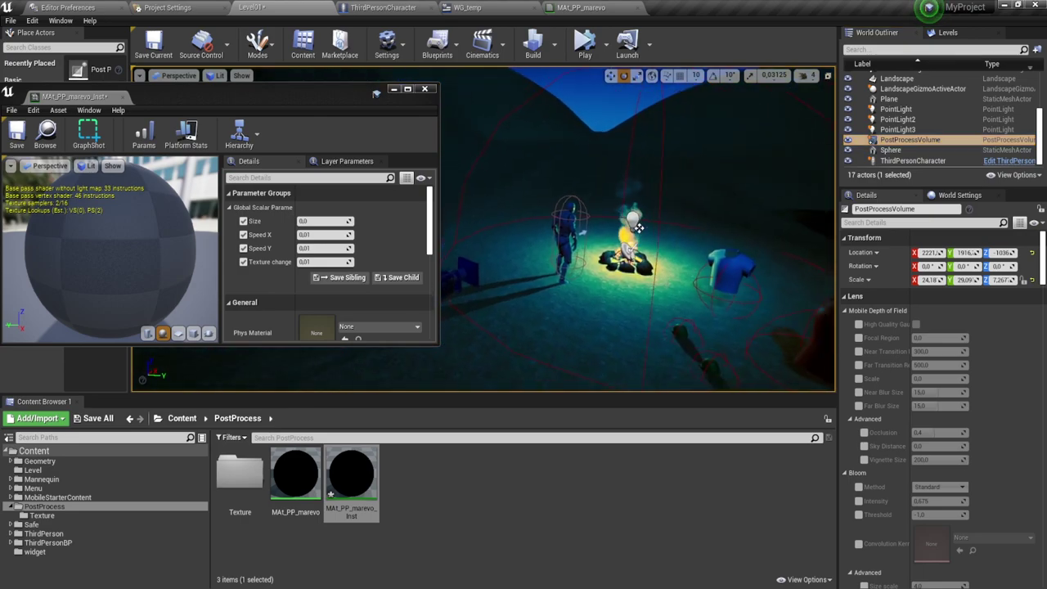
pyautogui.click(894, 224)
pyautogui.write('mater')
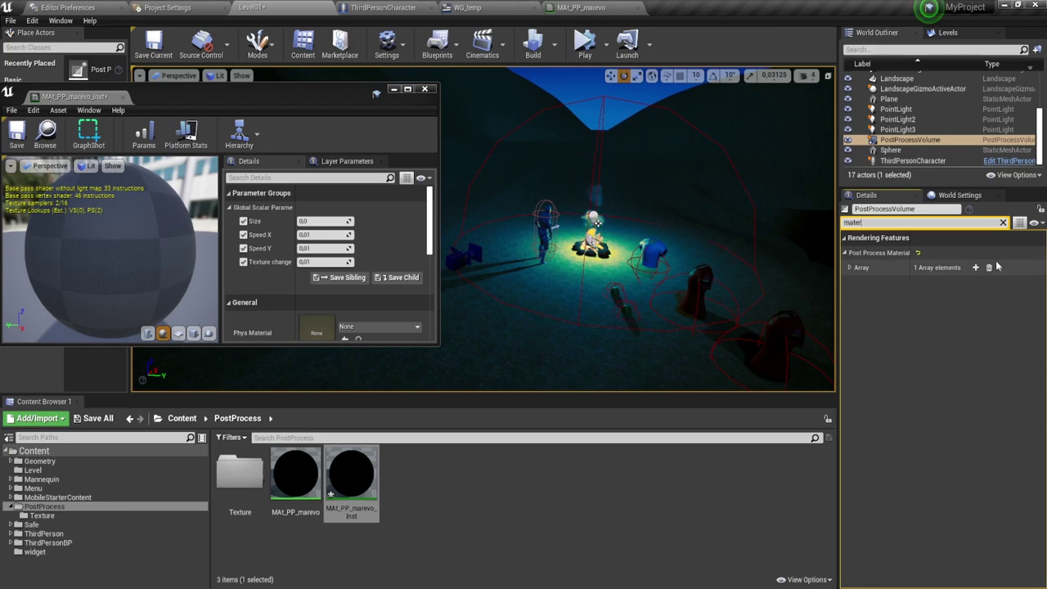
pyautogui.click(988, 269)
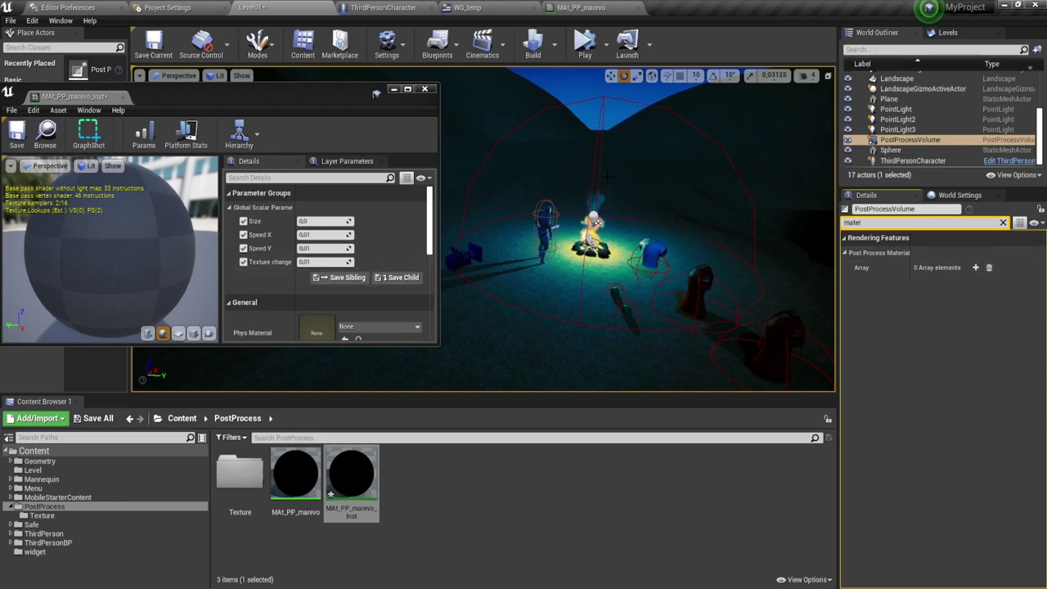
pyautogui.moveTo(595, 219); pyautogui.dragTo(573, 209)
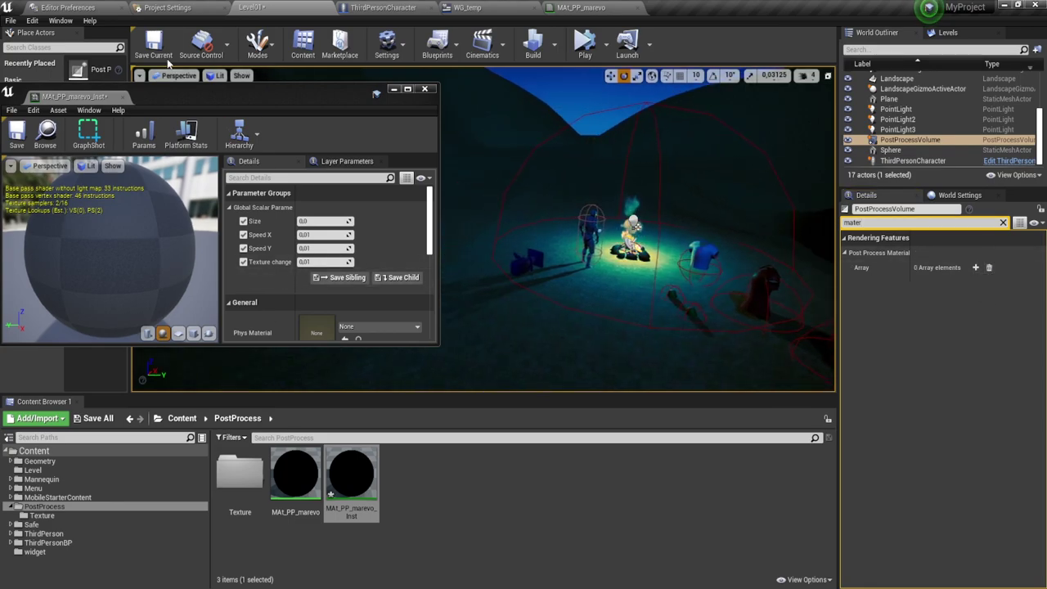
pyautogui.moveTo(144, 97); pyautogui.dragTo(161, 369)
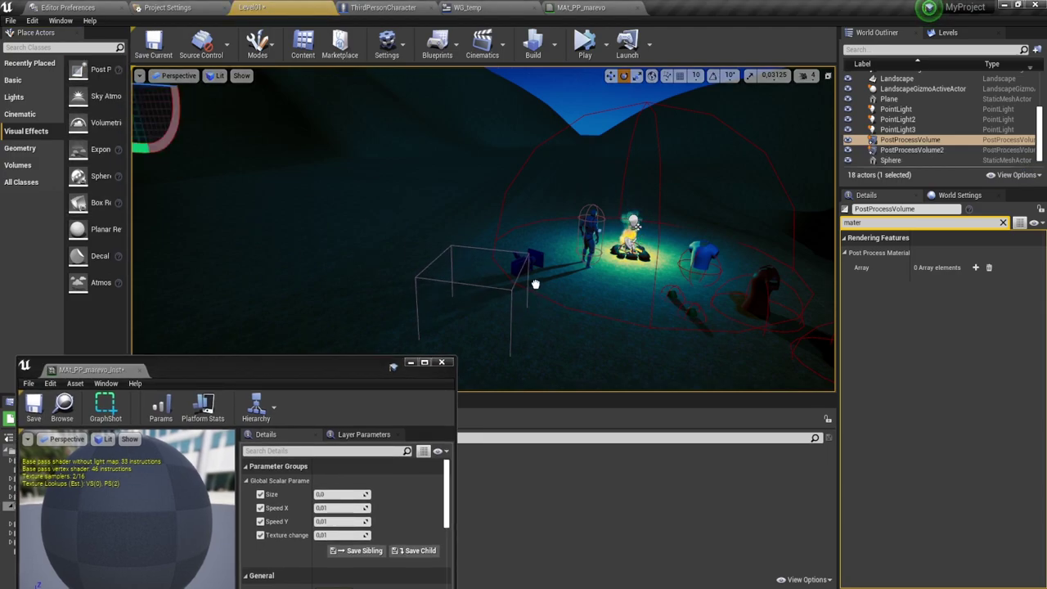
# Place PostProcessVolume2 and assign MAt_PP_marevo_Inst as its asset-reference post process material
pyautogui.moveTo(101, 70); pyautogui.dragTo(327, 307)
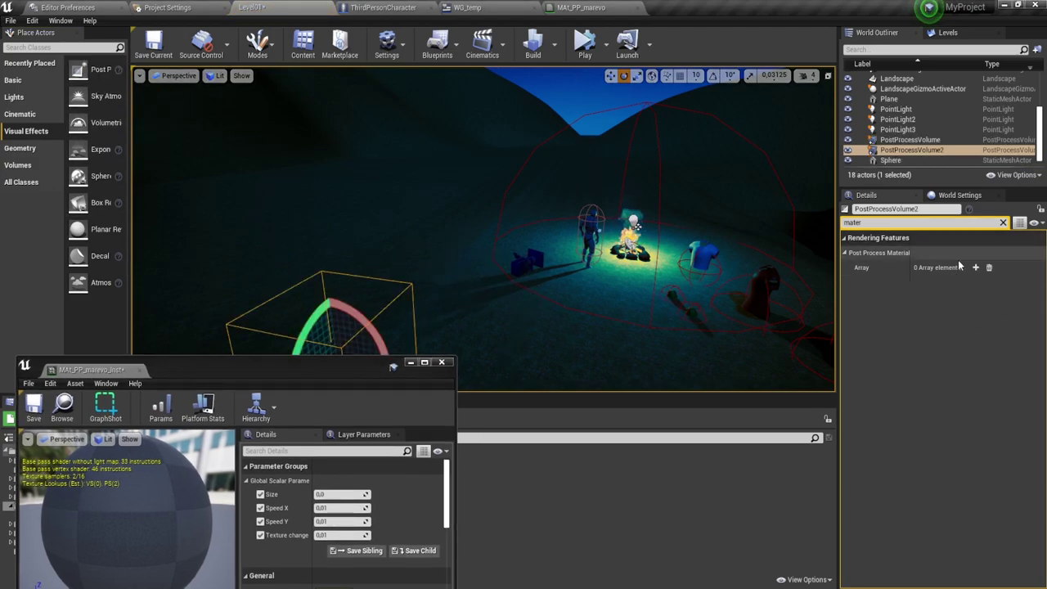
pyautogui.click(975, 267)
pyautogui.click(932, 283)
pyautogui.click(949, 299)
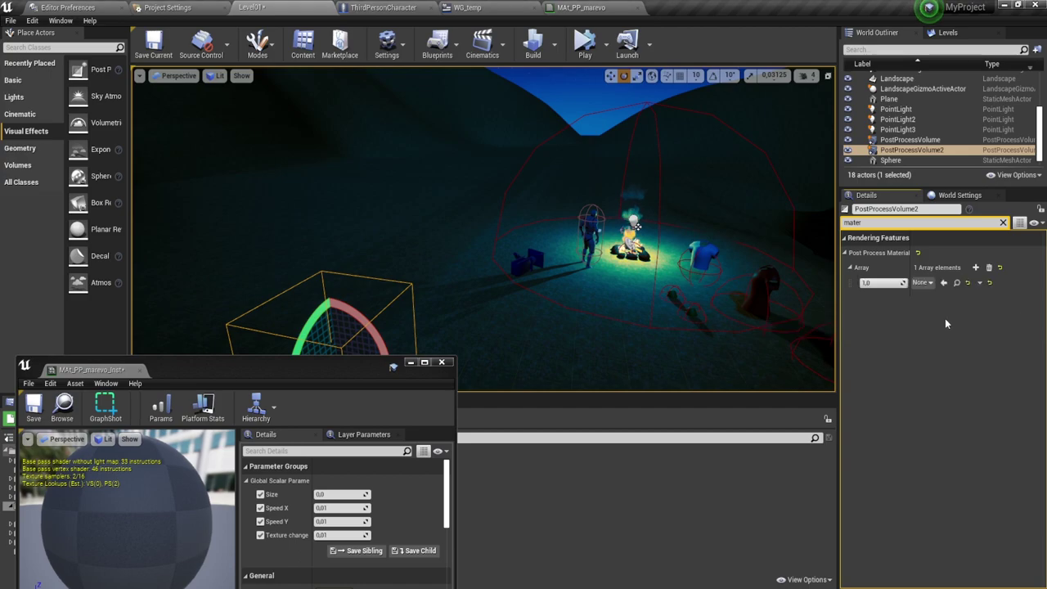
pyautogui.moveTo(364, 372); pyautogui.dragTo(391, 152)
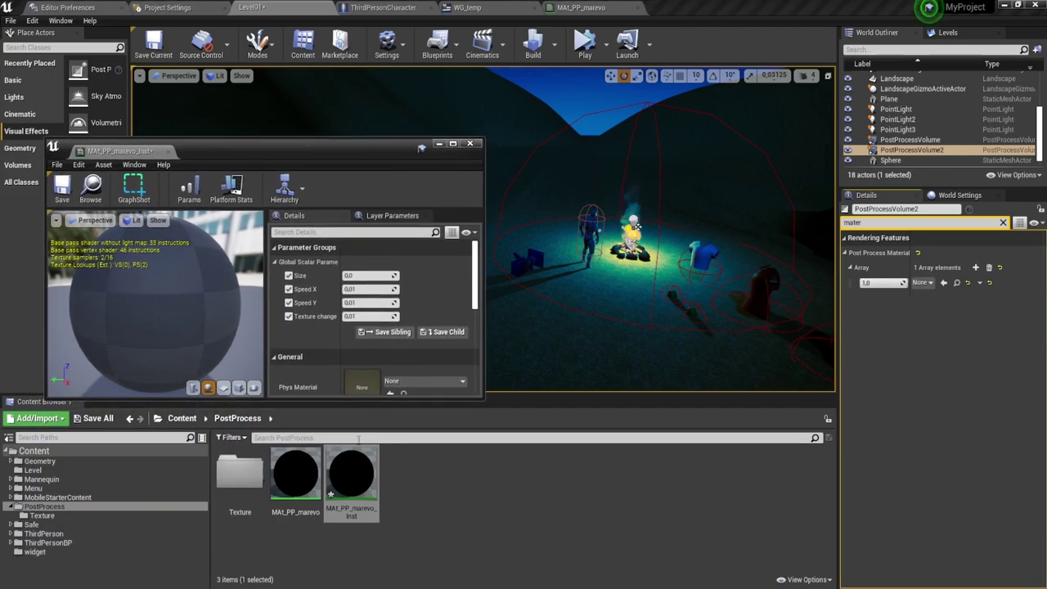
pyautogui.click(352, 478)
pyautogui.click(943, 284)
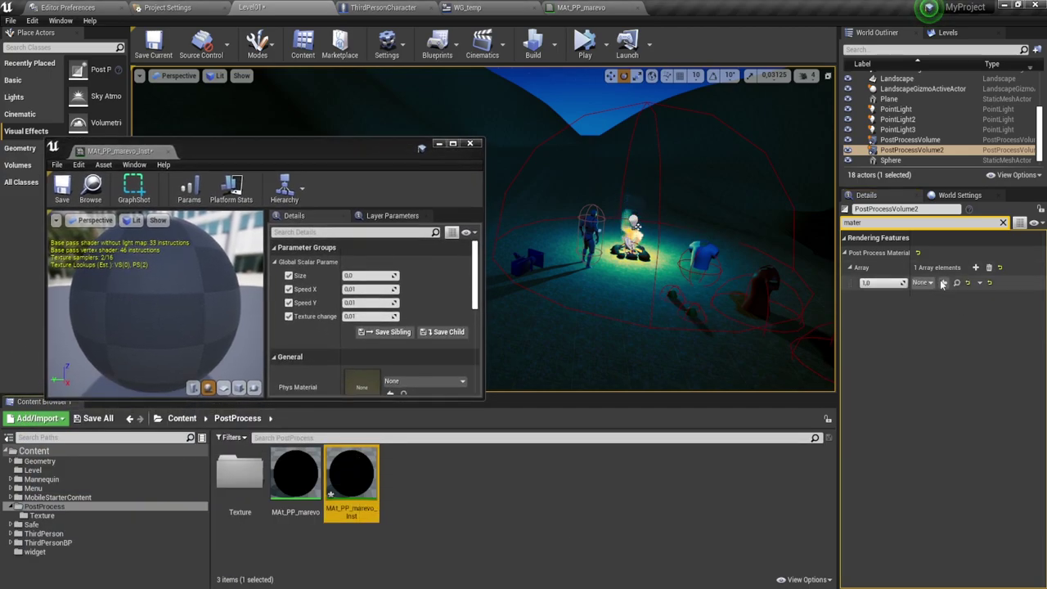
# Turn on Infinite Extent (Unbound) for PostProcessVolume2 using the 'unb' filter
pyautogui.click(855, 223)
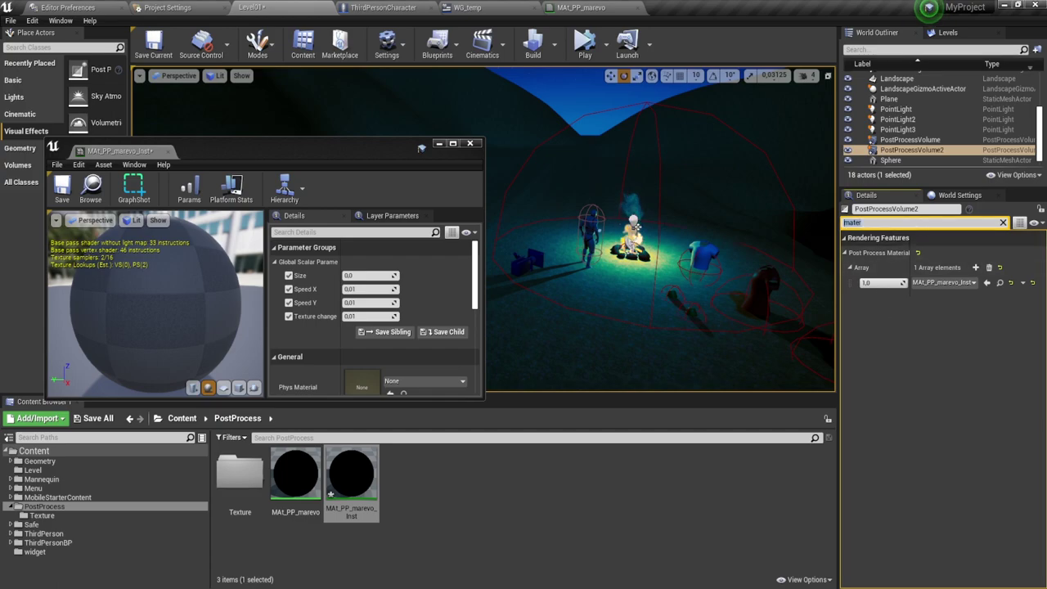
pyautogui.write('un')
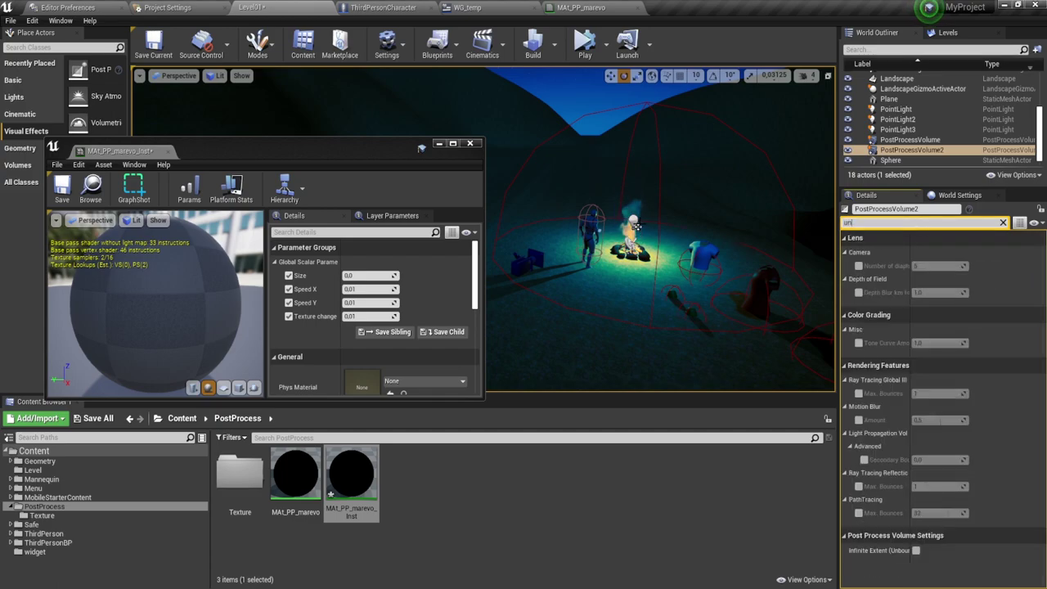
pyautogui.write('b')
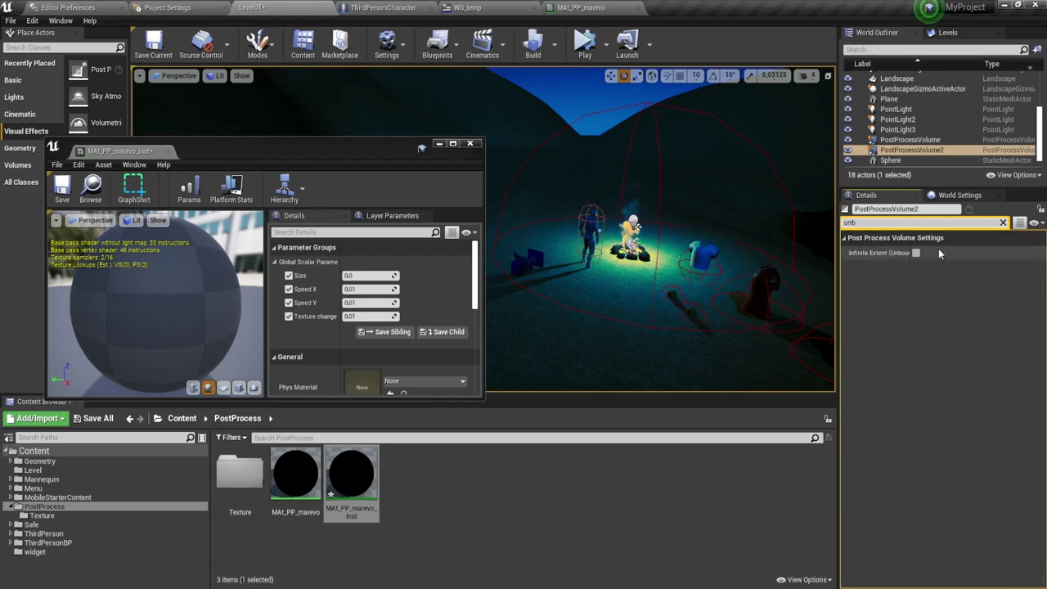
pyautogui.click(915, 252)
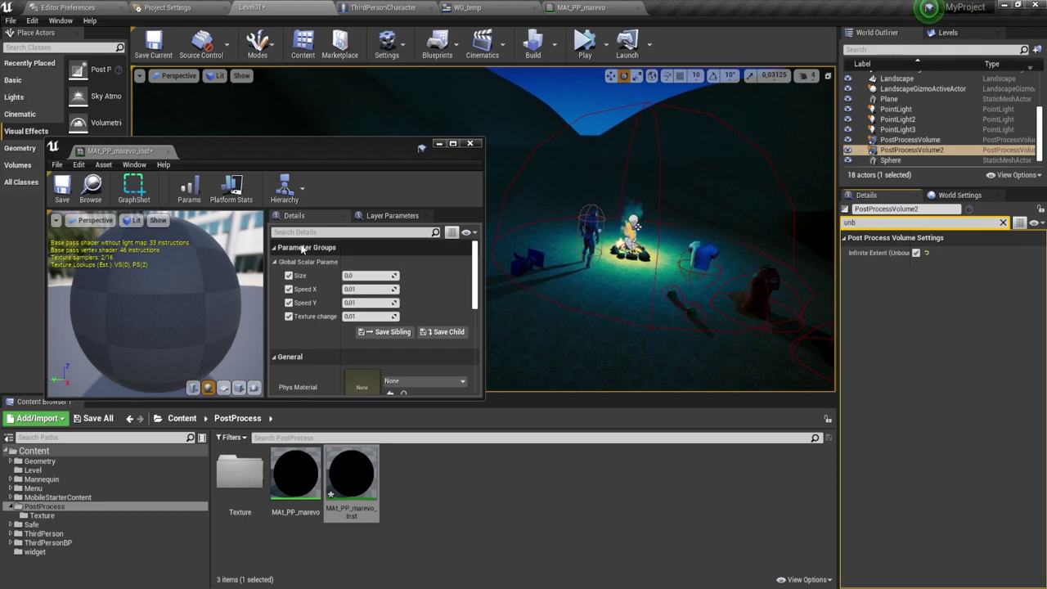
# Save the material instance and reshape its window tall and narrow beside the viewport
pyautogui.click(61, 191)
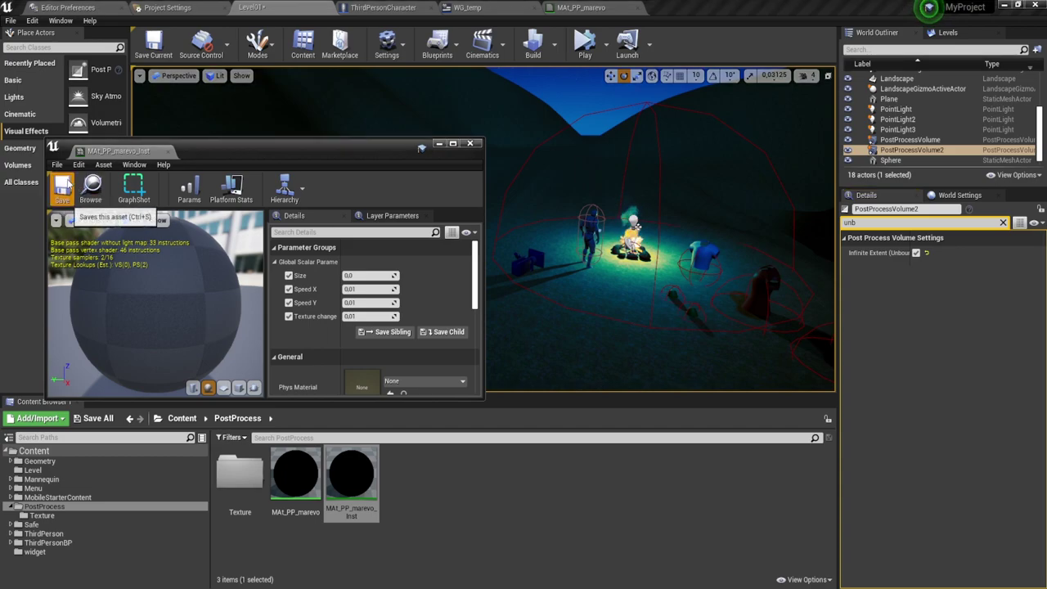
pyautogui.moveTo(350, 149); pyautogui.dragTo(309, 105)
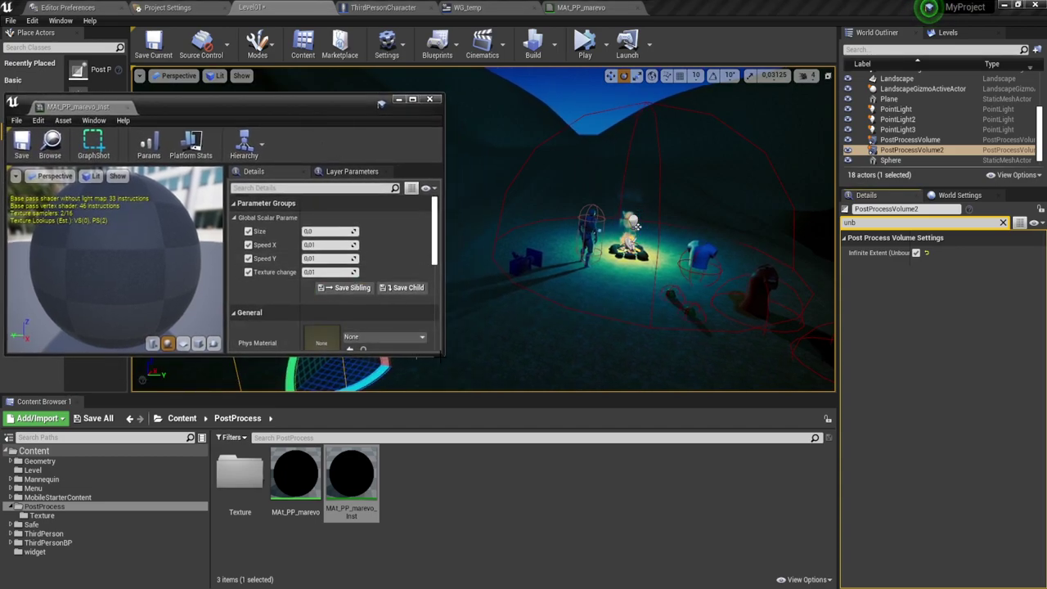
pyautogui.moveTo(442, 354); pyautogui.dragTo(375, 502)
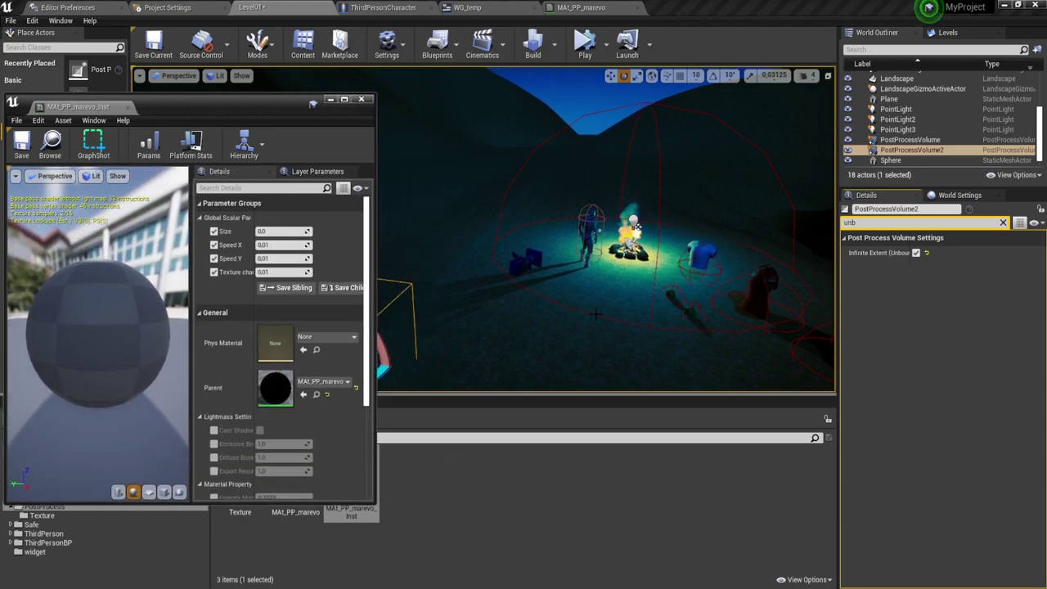
# Simulate the level and raise Size to 0.609524, Speed X to 0.400476, Texture change to 0.01
pyautogui.click(584, 42)
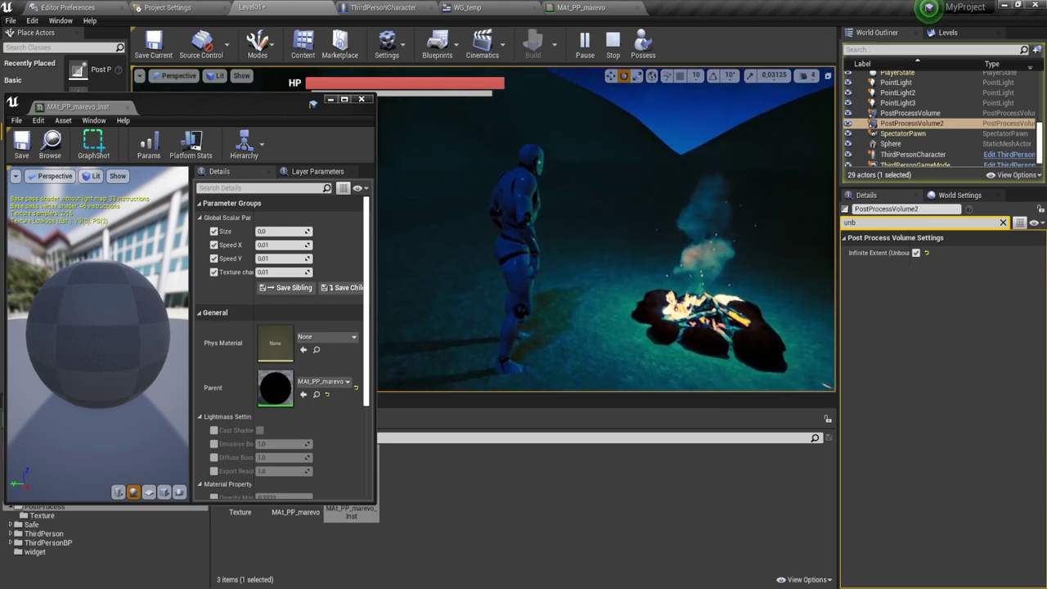
pyautogui.moveTo(278, 231); pyautogui.dragTo(295, 231)
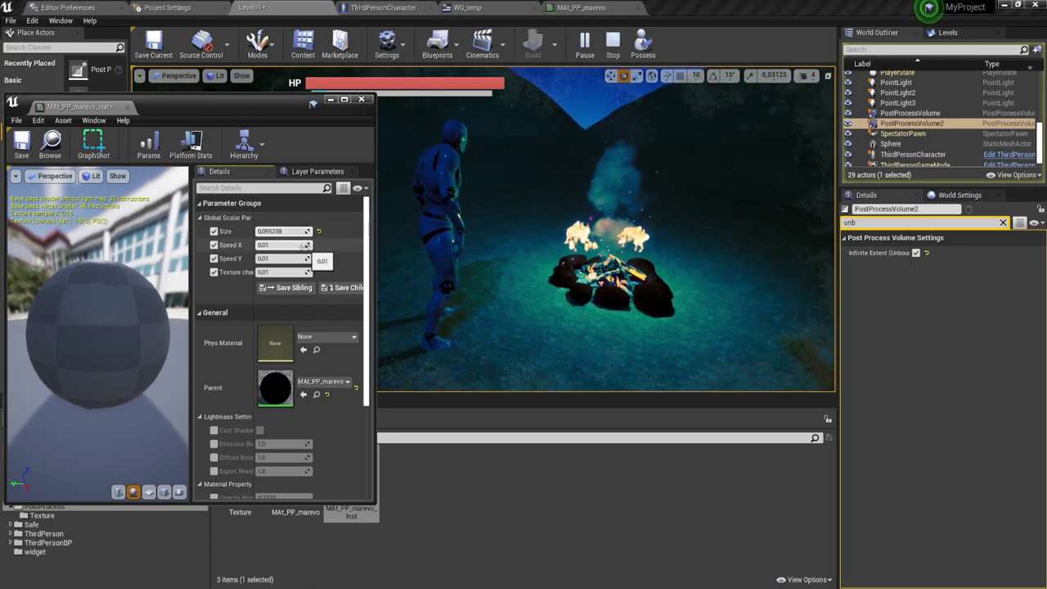
pyautogui.moveTo(280, 231); pyautogui.dragTo(335, 231)
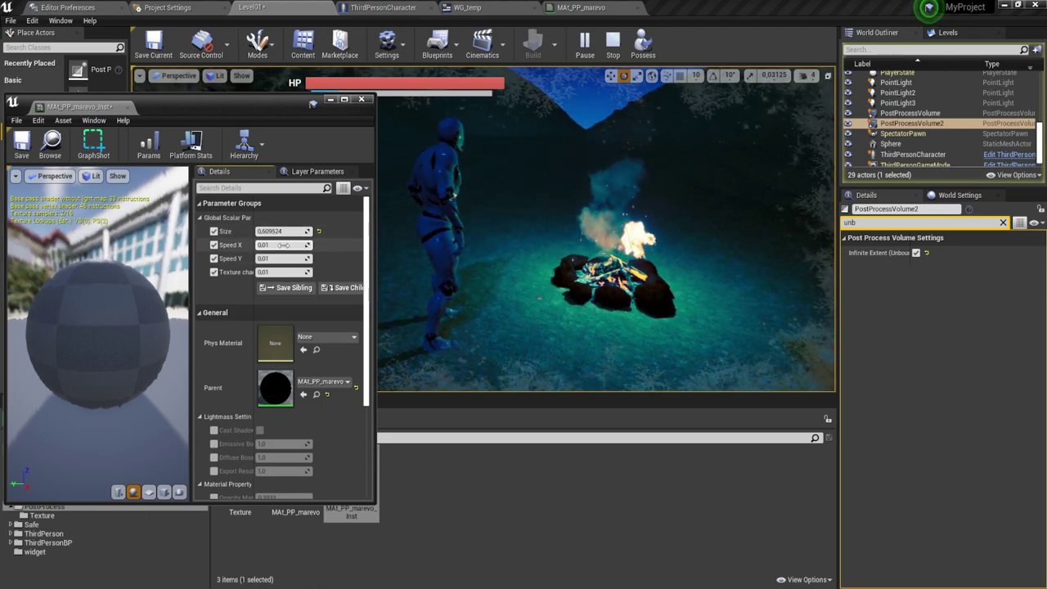
pyautogui.moveTo(280, 245); pyautogui.dragTo(327, 244)
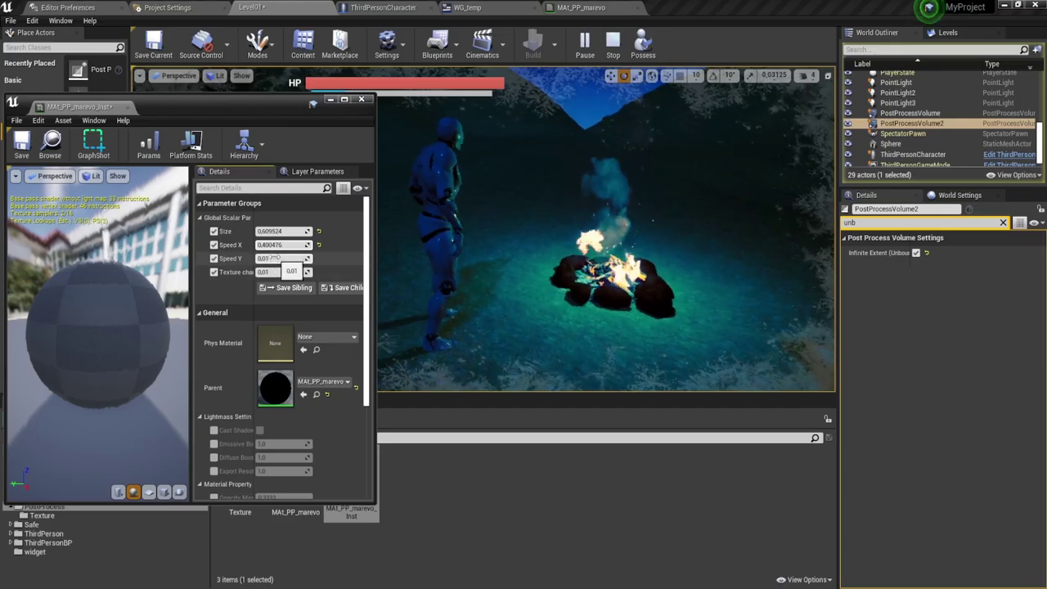
pyautogui.moveTo(280, 271)
pyautogui.mouseDown()
pyautogui.moveTo(302, 272)
pyautogui.moveTo(260, 271)
pyautogui.moveTo(279, 272)
pyautogui.mouseUp()
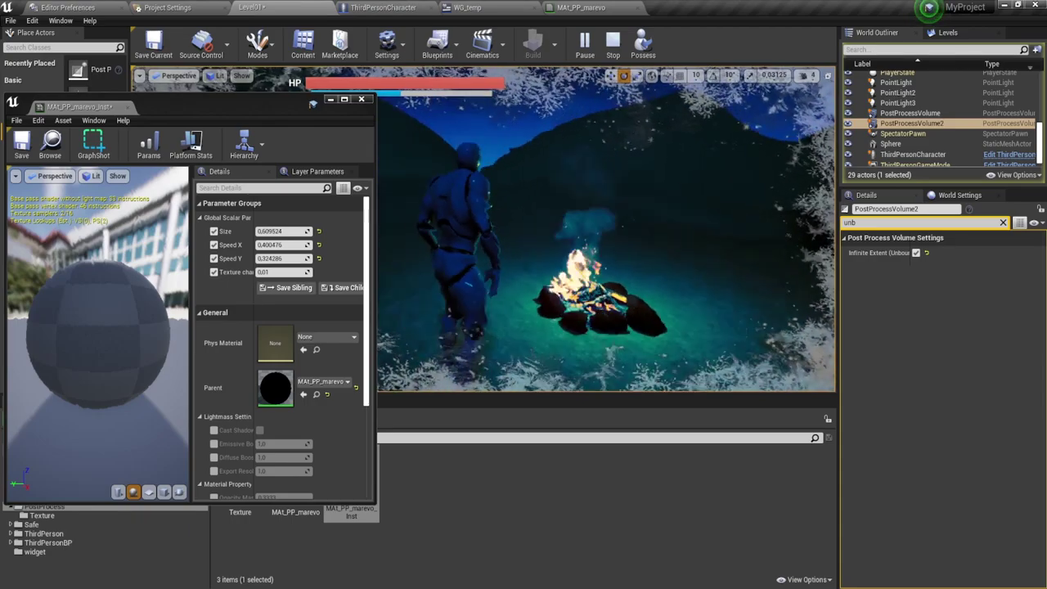
# Turn off PostProcessVolume's Infinite Extent and drive Speed X down to -6.470788
pyautogui.click(910, 113)
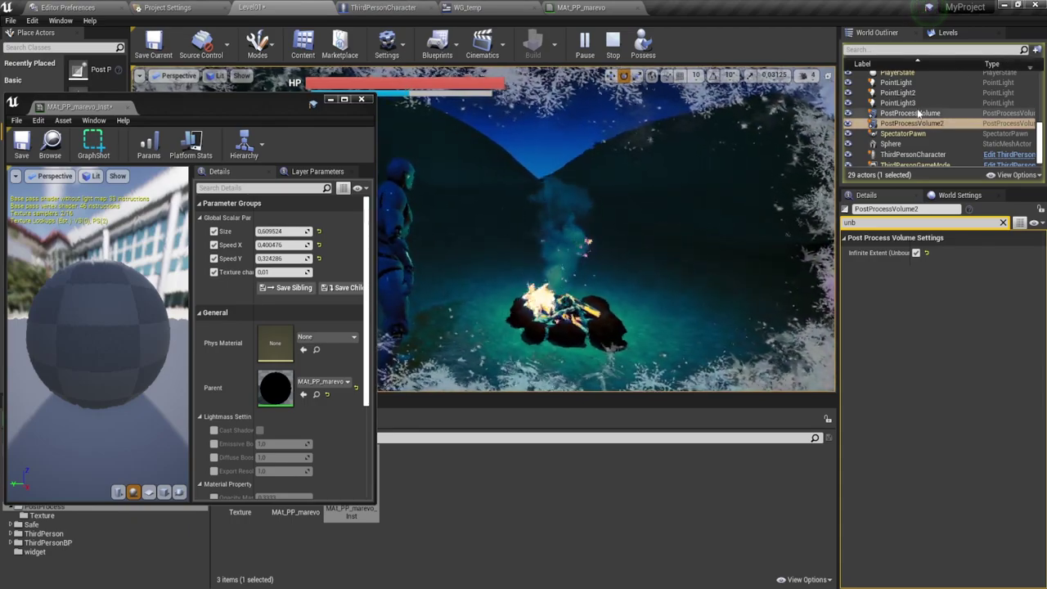
pyautogui.click(916, 252)
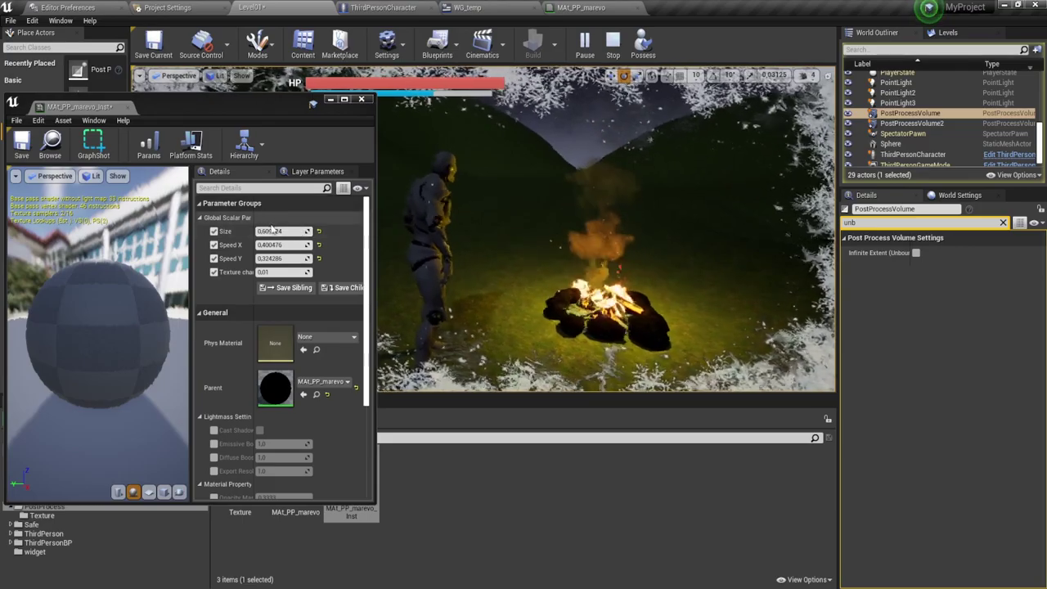
pyautogui.moveTo(282, 245); pyautogui.dragTo(311, 245)
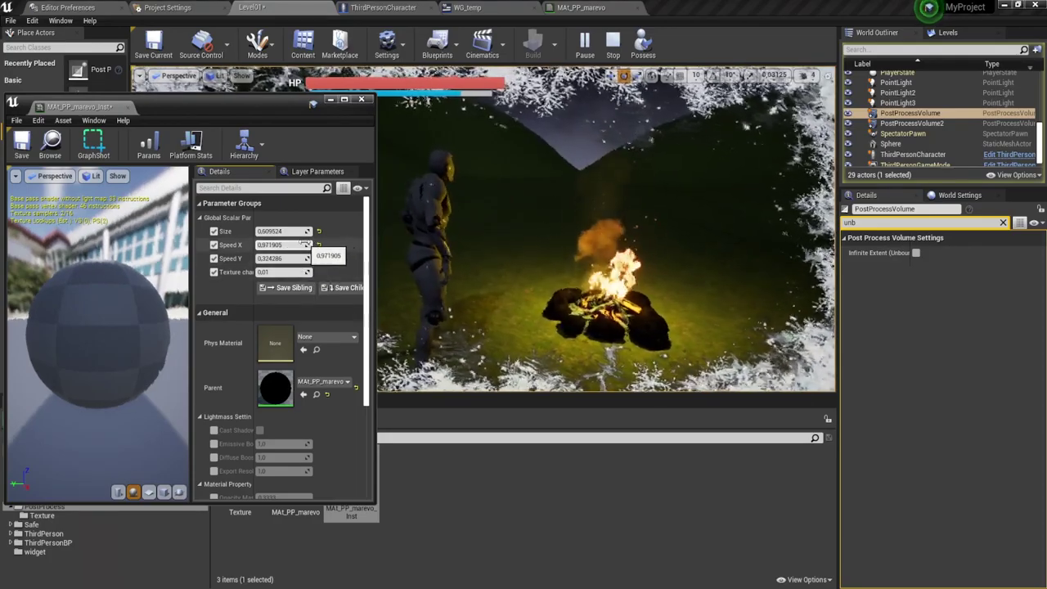
pyautogui.moveTo(282, 244)
pyautogui.mouseDown()
pyautogui.moveTo(261, 245)
pyautogui.moveTo(410, 285)
pyautogui.mouseUp()
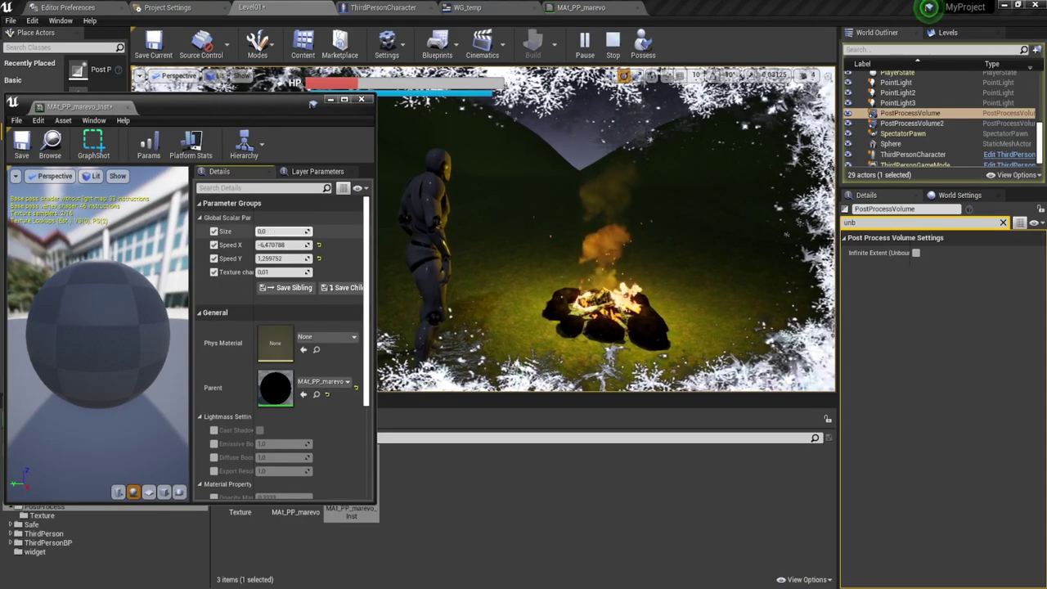
# Set Size to 0.161905 and Texture change to -0.009048, then bring up the MAt_PP_marevo graph
pyautogui.moveTo(282, 230); pyautogui.dragTo(319, 275)
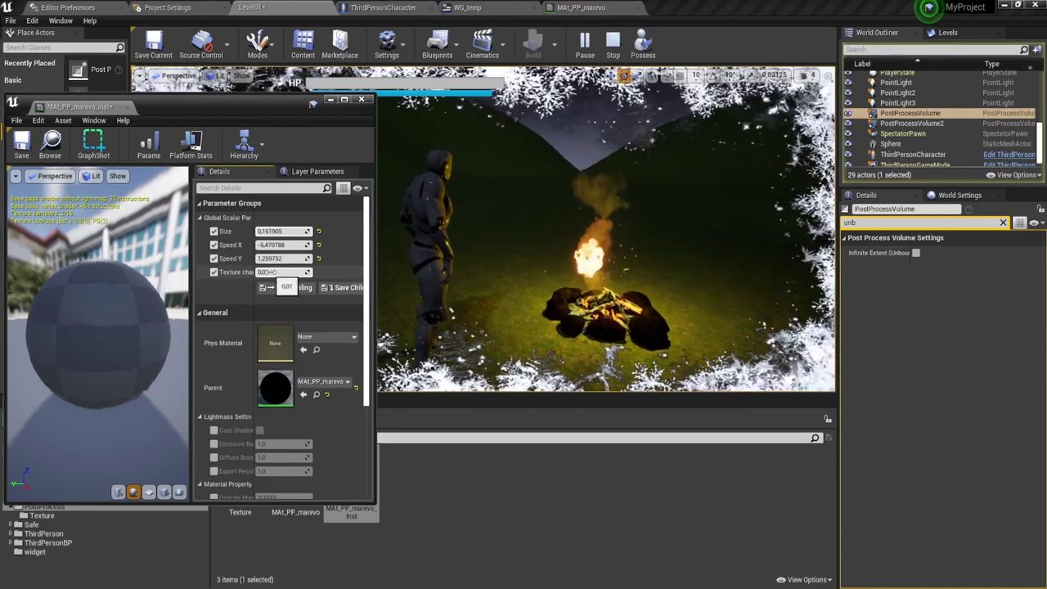
pyautogui.moveTo(282, 272)
pyautogui.mouseDown()
pyautogui.moveTo(303, 271)
pyautogui.moveTo(270, 271)
pyautogui.mouseUp()
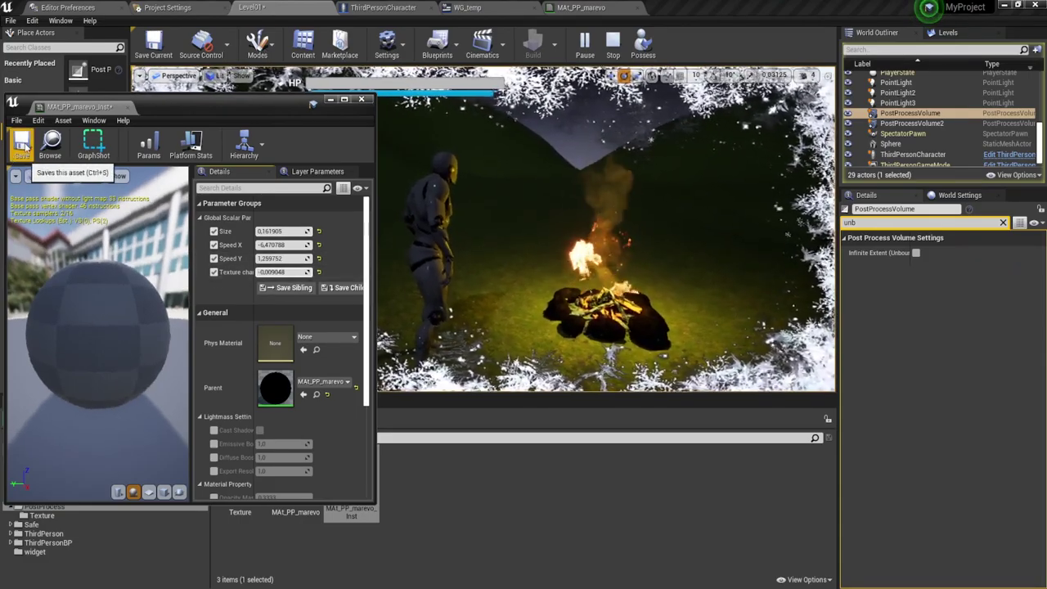
pyautogui.click(626, 8)
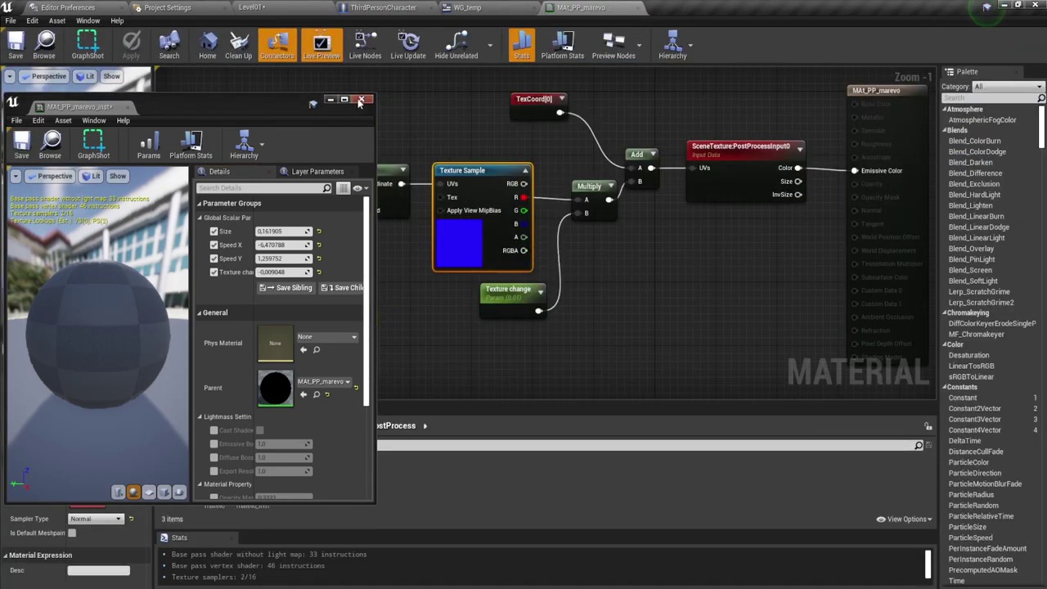
# Dock the instance editor as a tab and set MAt_PP_marevo's Texture Sample to Marevo_2
pyautogui.moveTo(82, 106); pyautogui.dragTo(696, 8)
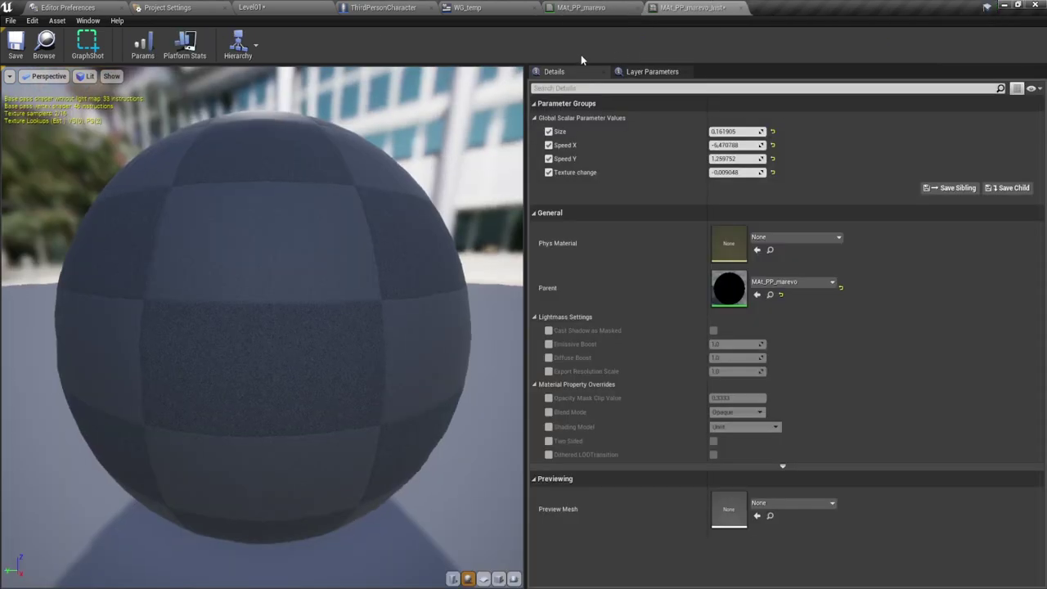
pyautogui.click(573, 8)
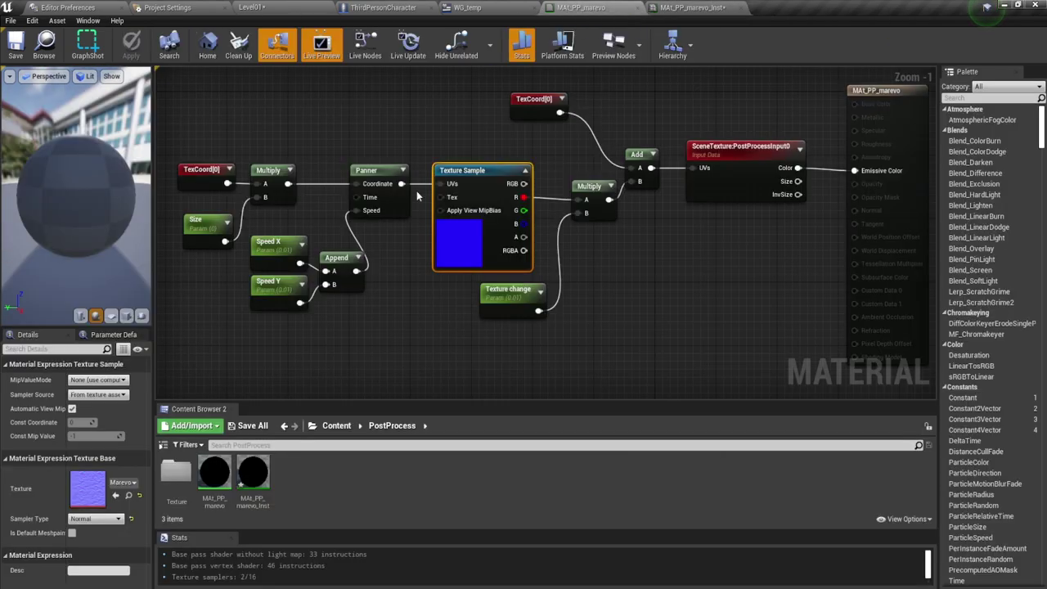
pyautogui.click(127, 488)
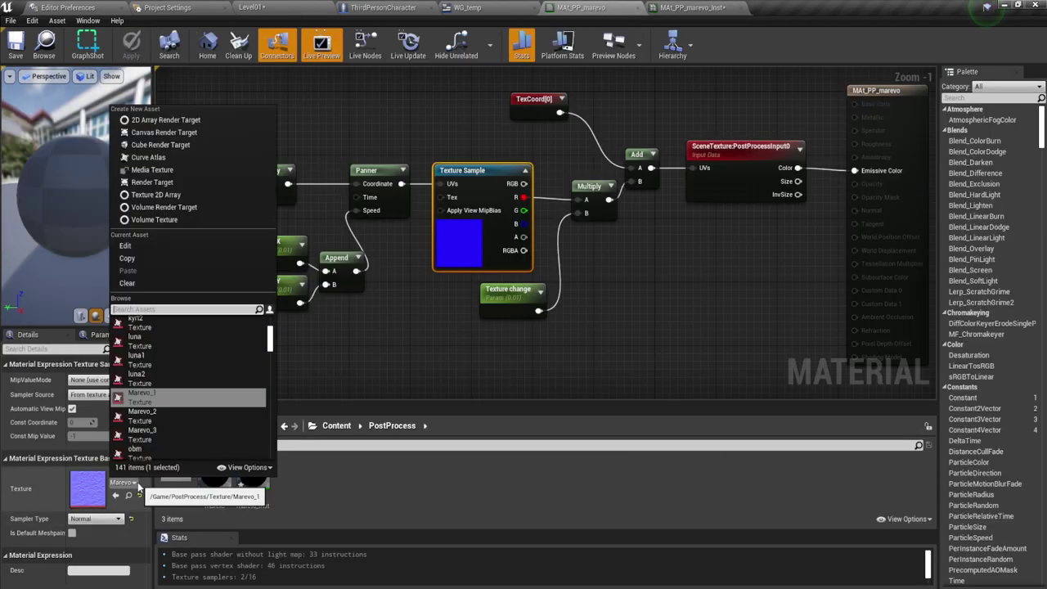
pyautogui.click(141, 416)
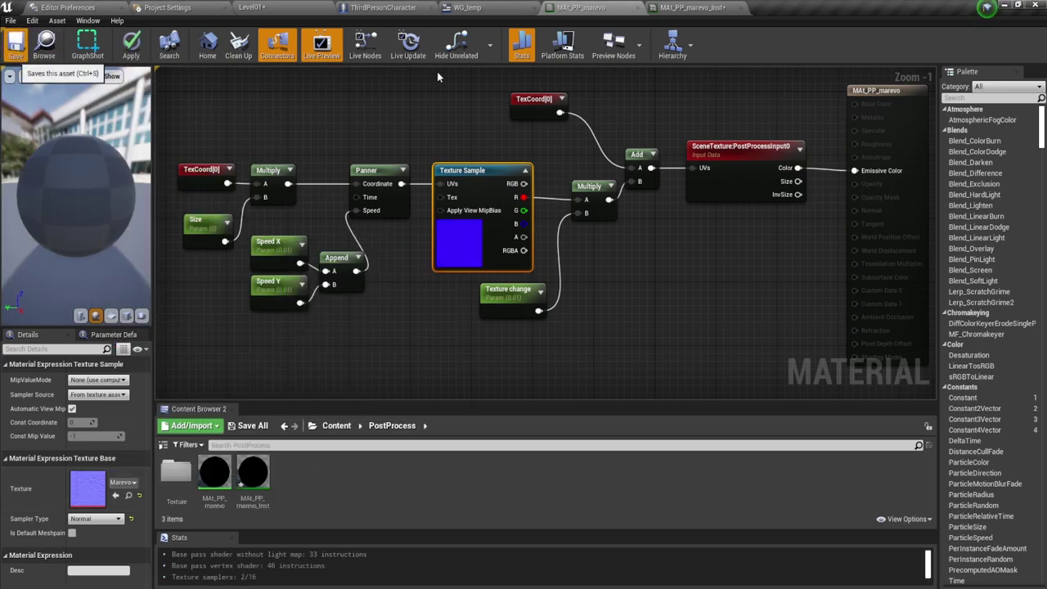
# Check the level, then assign a different Marevo texture to the sample and go to WG_temp's Designer
pyautogui.click(701, 9)
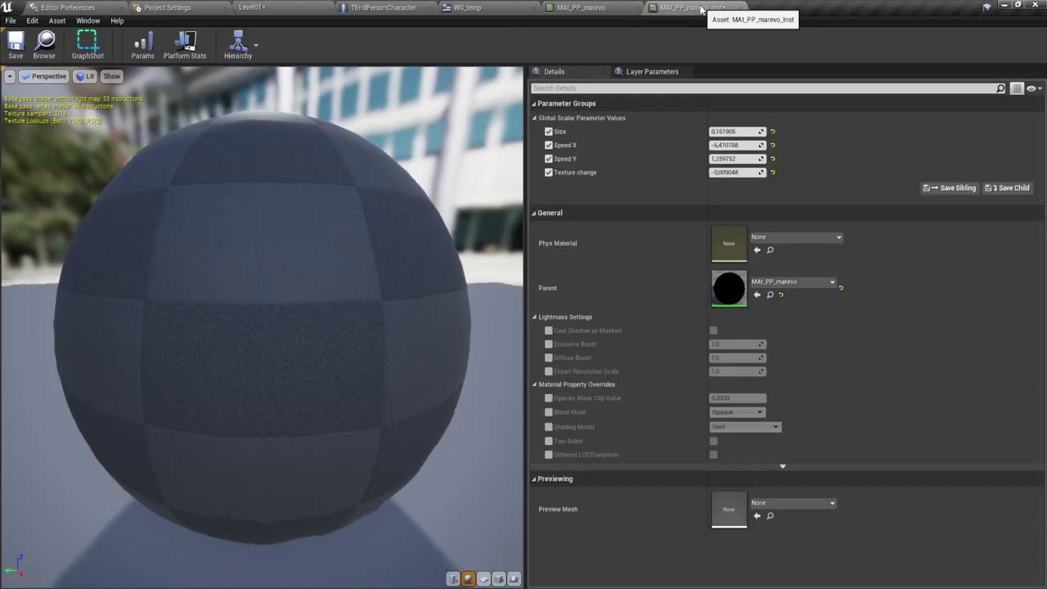
pyautogui.click(281, 10)
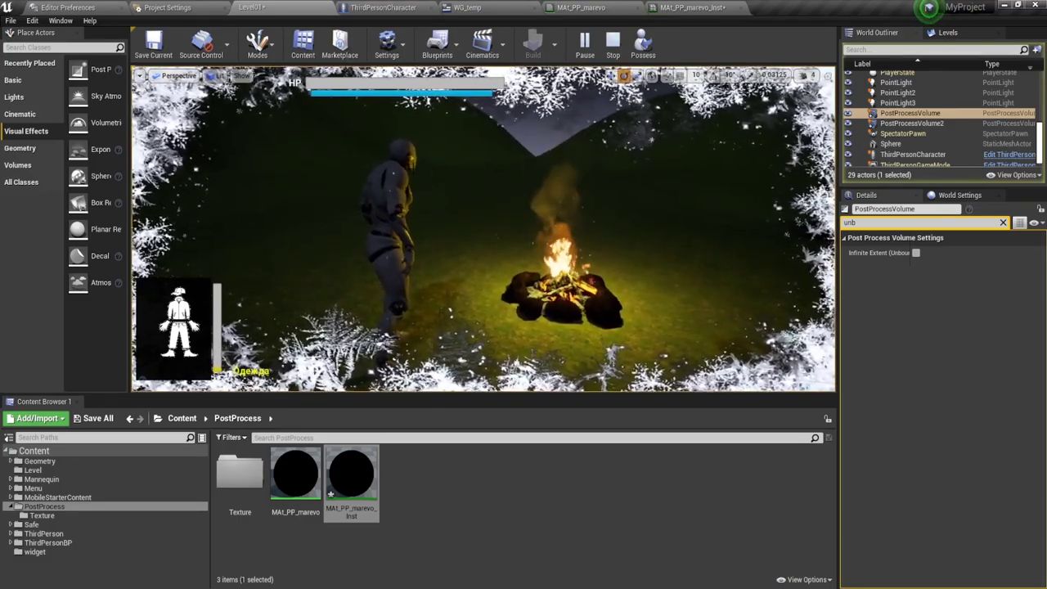
pyautogui.click(690, 8)
pyautogui.click(583, 10)
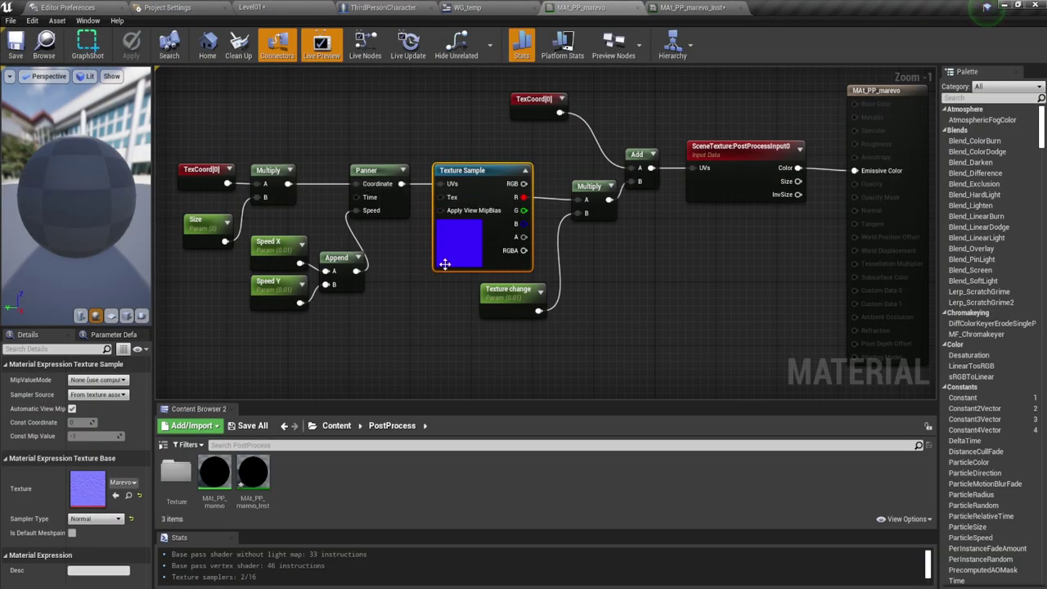
pyautogui.click(123, 482)
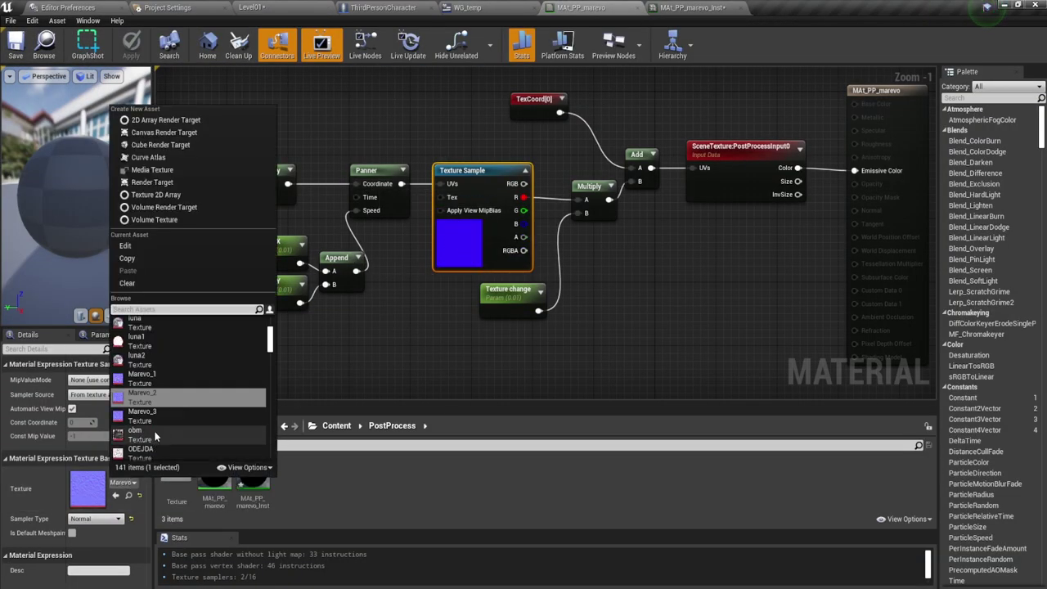
pyautogui.click(142, 413)
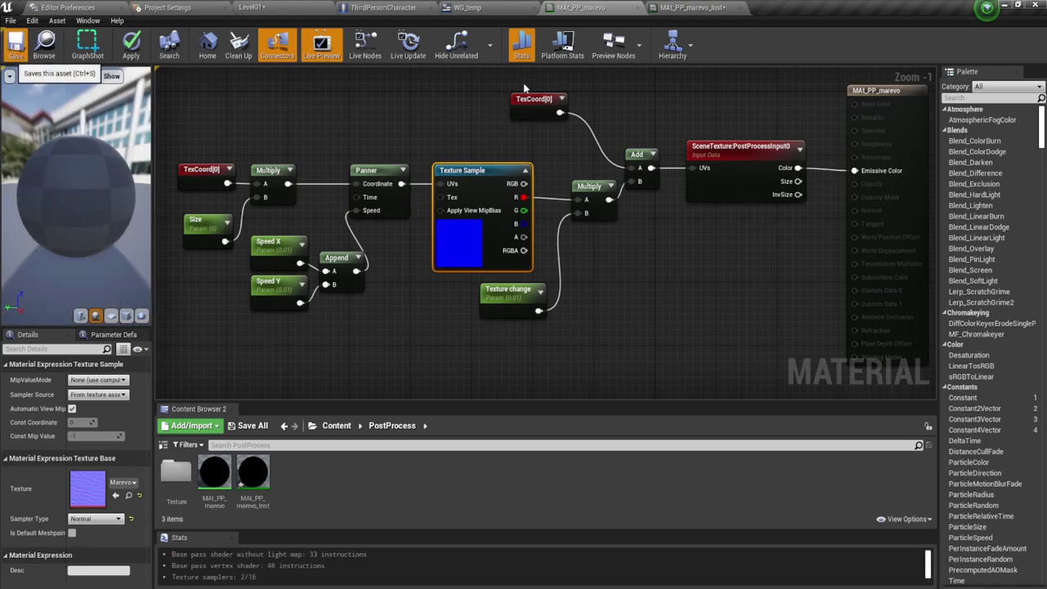
pyautogui.click(479, 7)
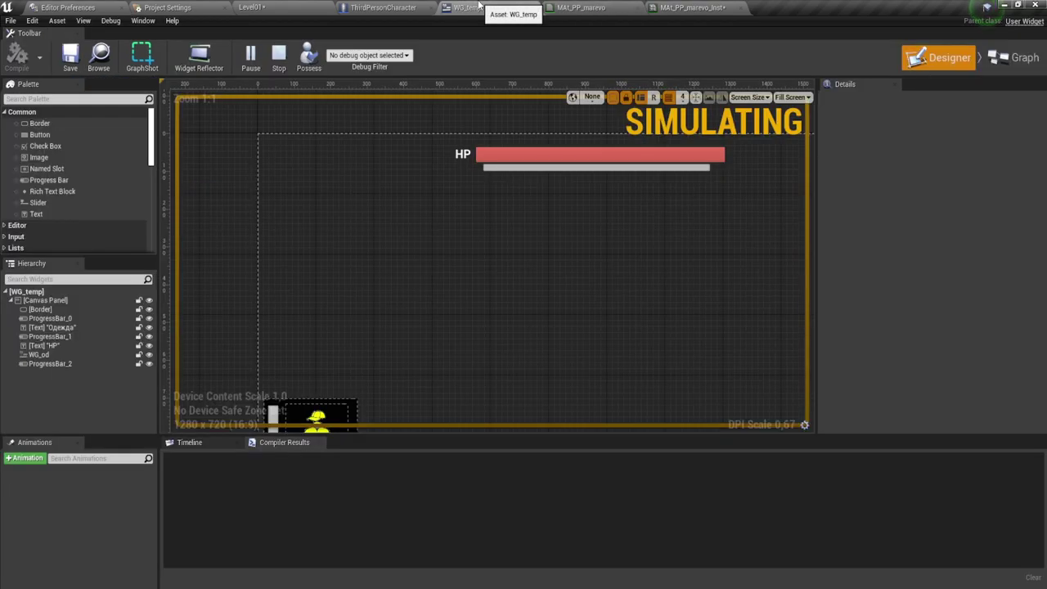
# Switch back to Level01 to see the simulated campfire scene framed by the frost border
pyautogui.click(268, 9)
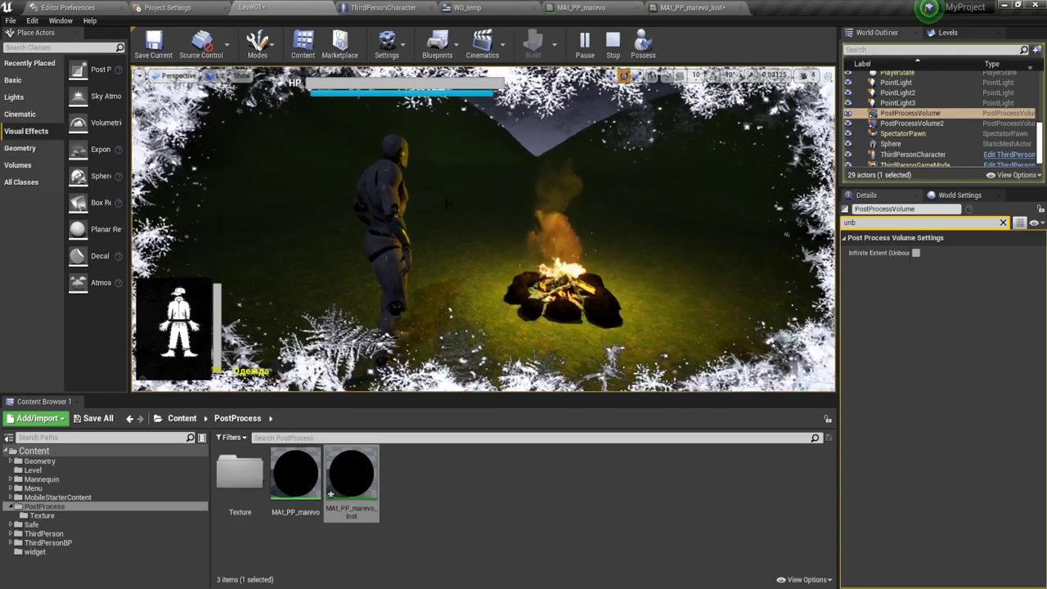